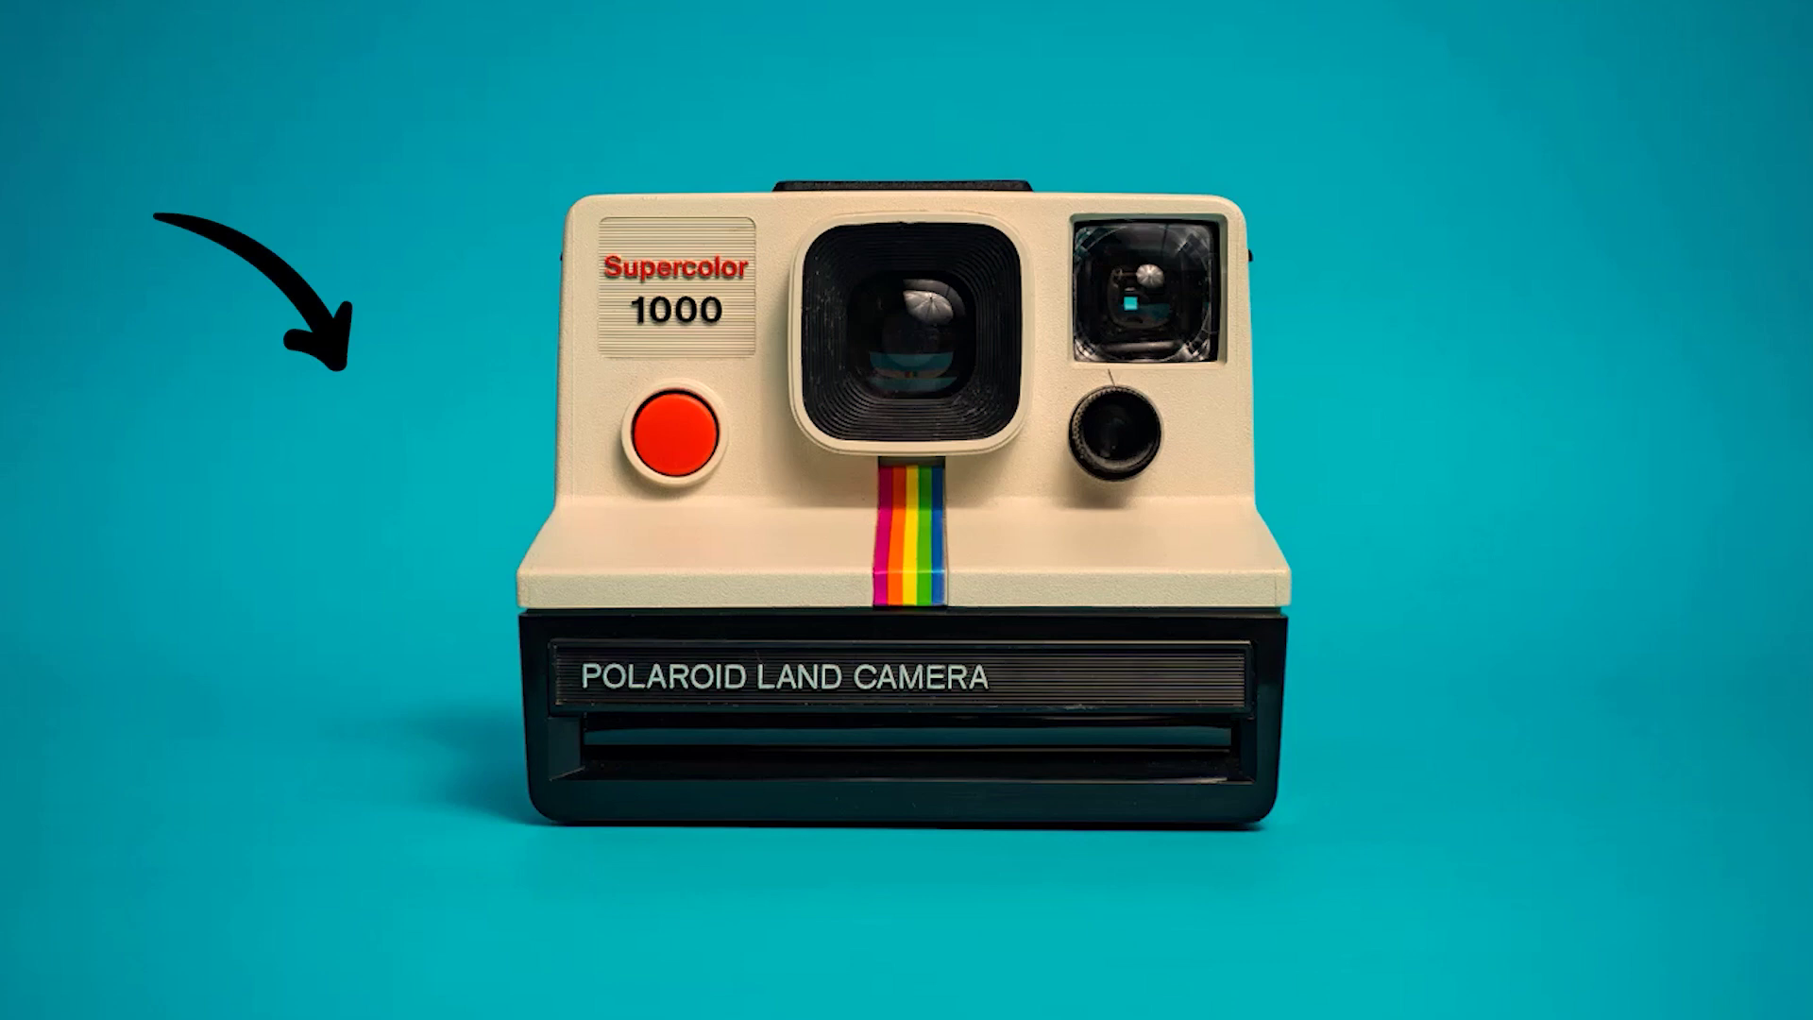
- Erase a horizontal band of the teal background on both sides of the camera with the Background Eraser
{"action": "left_click", "coordinate": [371, 364]}
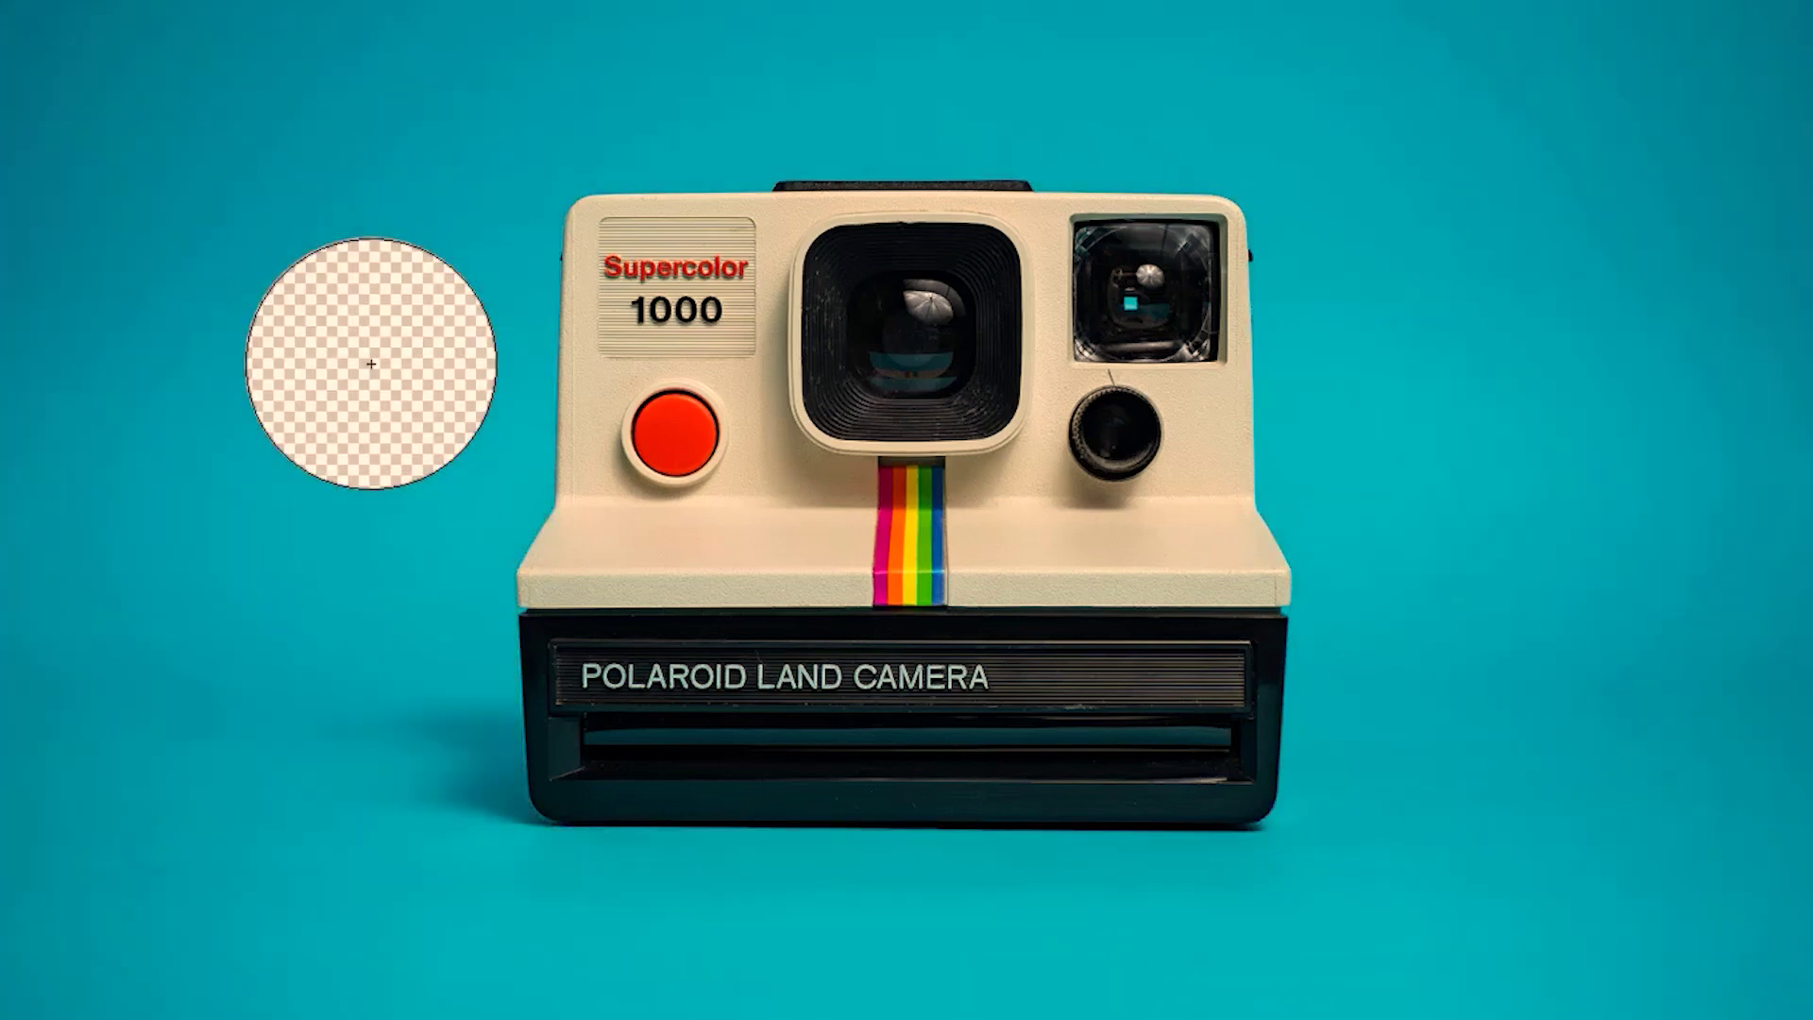
{"action": "mouse_move", "coordinate": [372, 364]}
{"action": "left_mouse_down"}
{"action": "mouse_move", "coordinate": [789, 350]}
{"action": "mouse_move", "coordinate": [1146, 284]}
{"action": "mouse_move", "coordinate": [1475, 377]}
{"action": "left_mouse_up"}
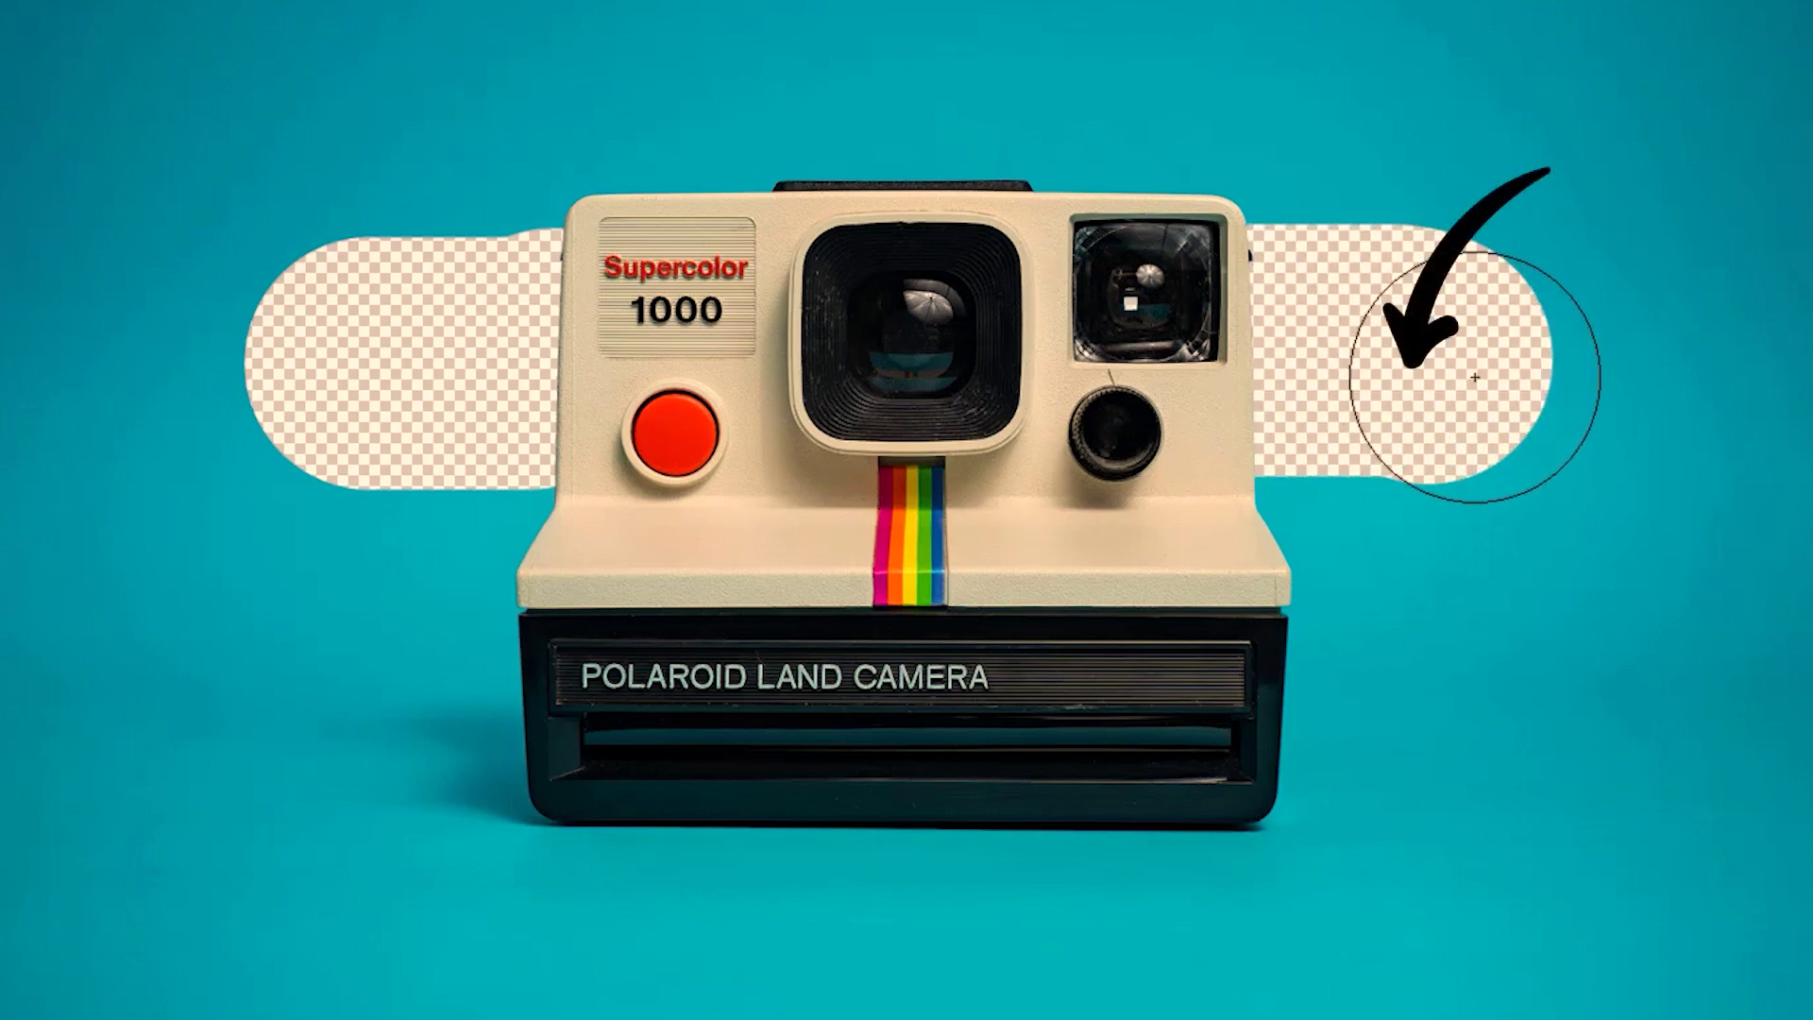
{"action": "mouse_move", "coordinate": [1477, 365]}
{"action": "left_mouse_down"}
{"action": "mouse_move", "coordinate": [1287, 485]}
{"action": "mouse_move", "coordinate": [303, 647]}
{"action": "mouse_move", "coordinate": [1437, 746]}
{"action": "mouse_move", "coordinate": [296, 865]}
{"action": "mouse_move", "coordinate": [1799, 906]}
{"action": "mouse_move", "coordinate": [495, 954]}
{"action": "mouse_move", "coordinate": [0, 763]}
{"action": "mouse_move", "coordinate": [9, 28]}
{"action": "mouse_move", "coordinate": [1444, 23]}
{"action": "mouse_move", "coordinate": [1729, 694]}
{"action": "mouse_move", "coordinate": [1689, 223]}
{"action": "mouse_move", "coordinate": [567, 223]}
{"action": "mouse_move", "coordinate": [199, 405]}
{"action": "left_mouse_up"}
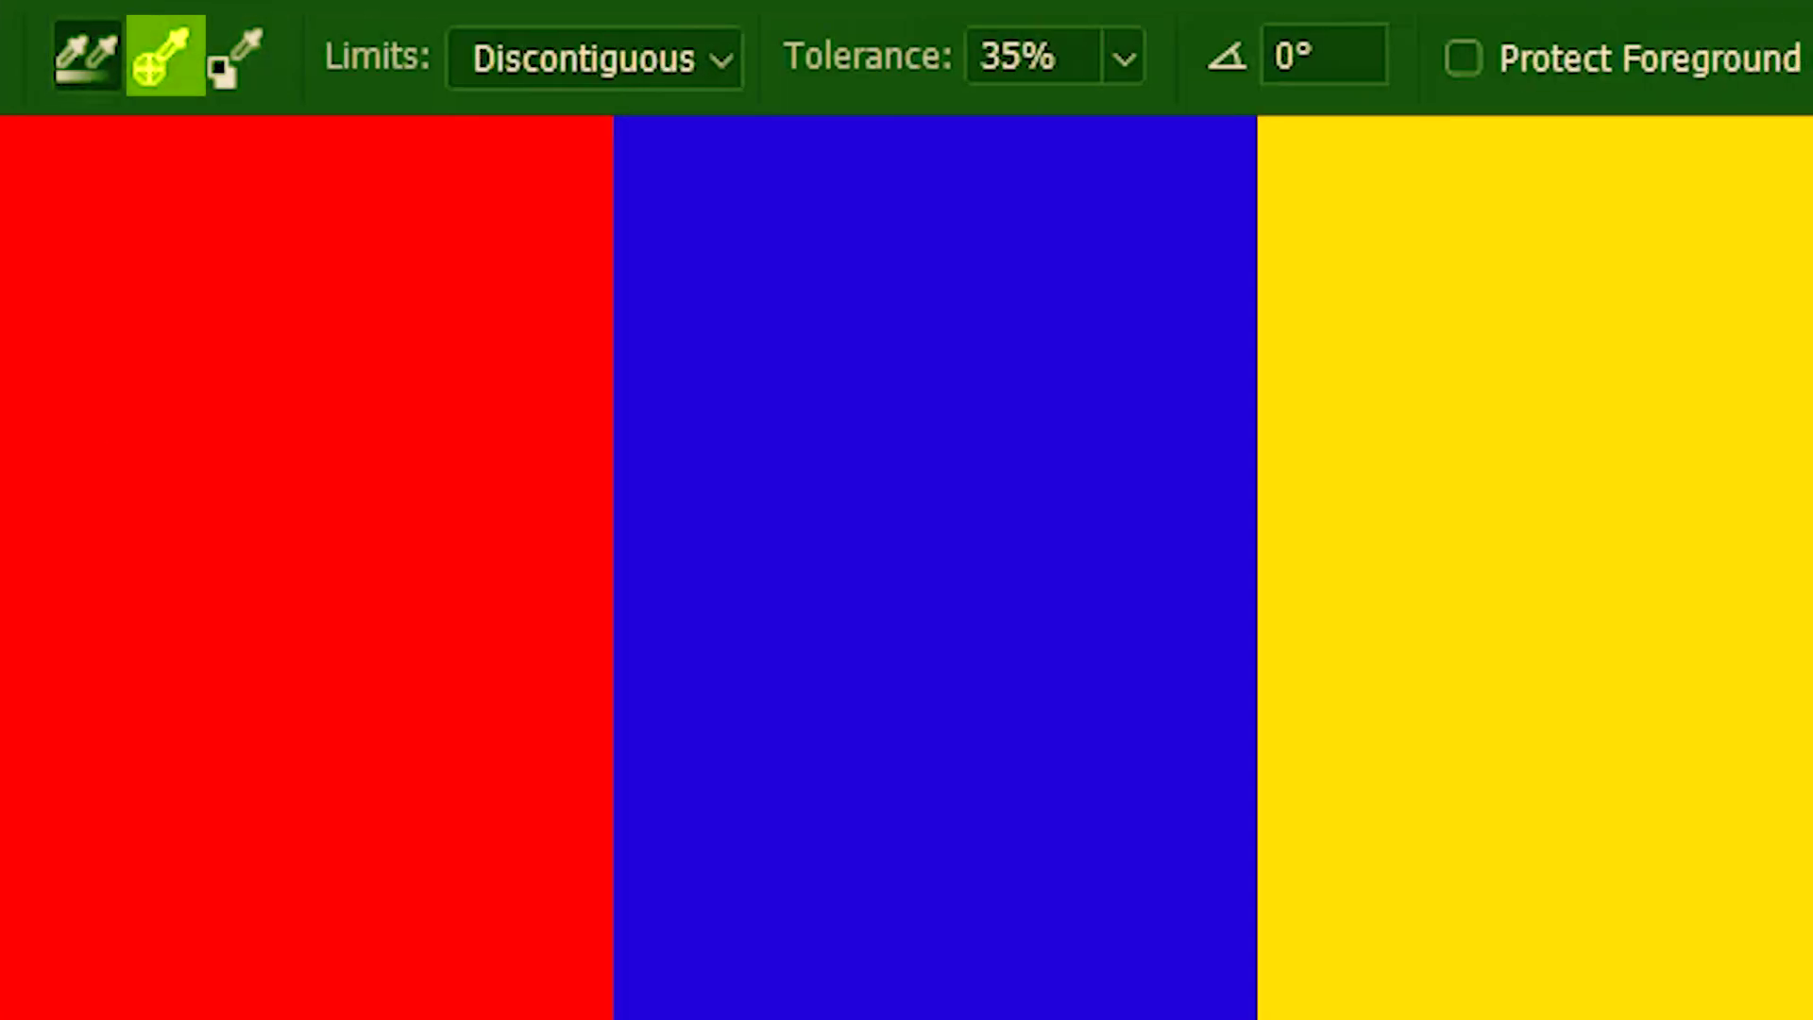
- Set the Background Eraser sampling to Once and erase a horizontal band across the red stripe
{"action": "left_click", "coordinate": [157, 45]}
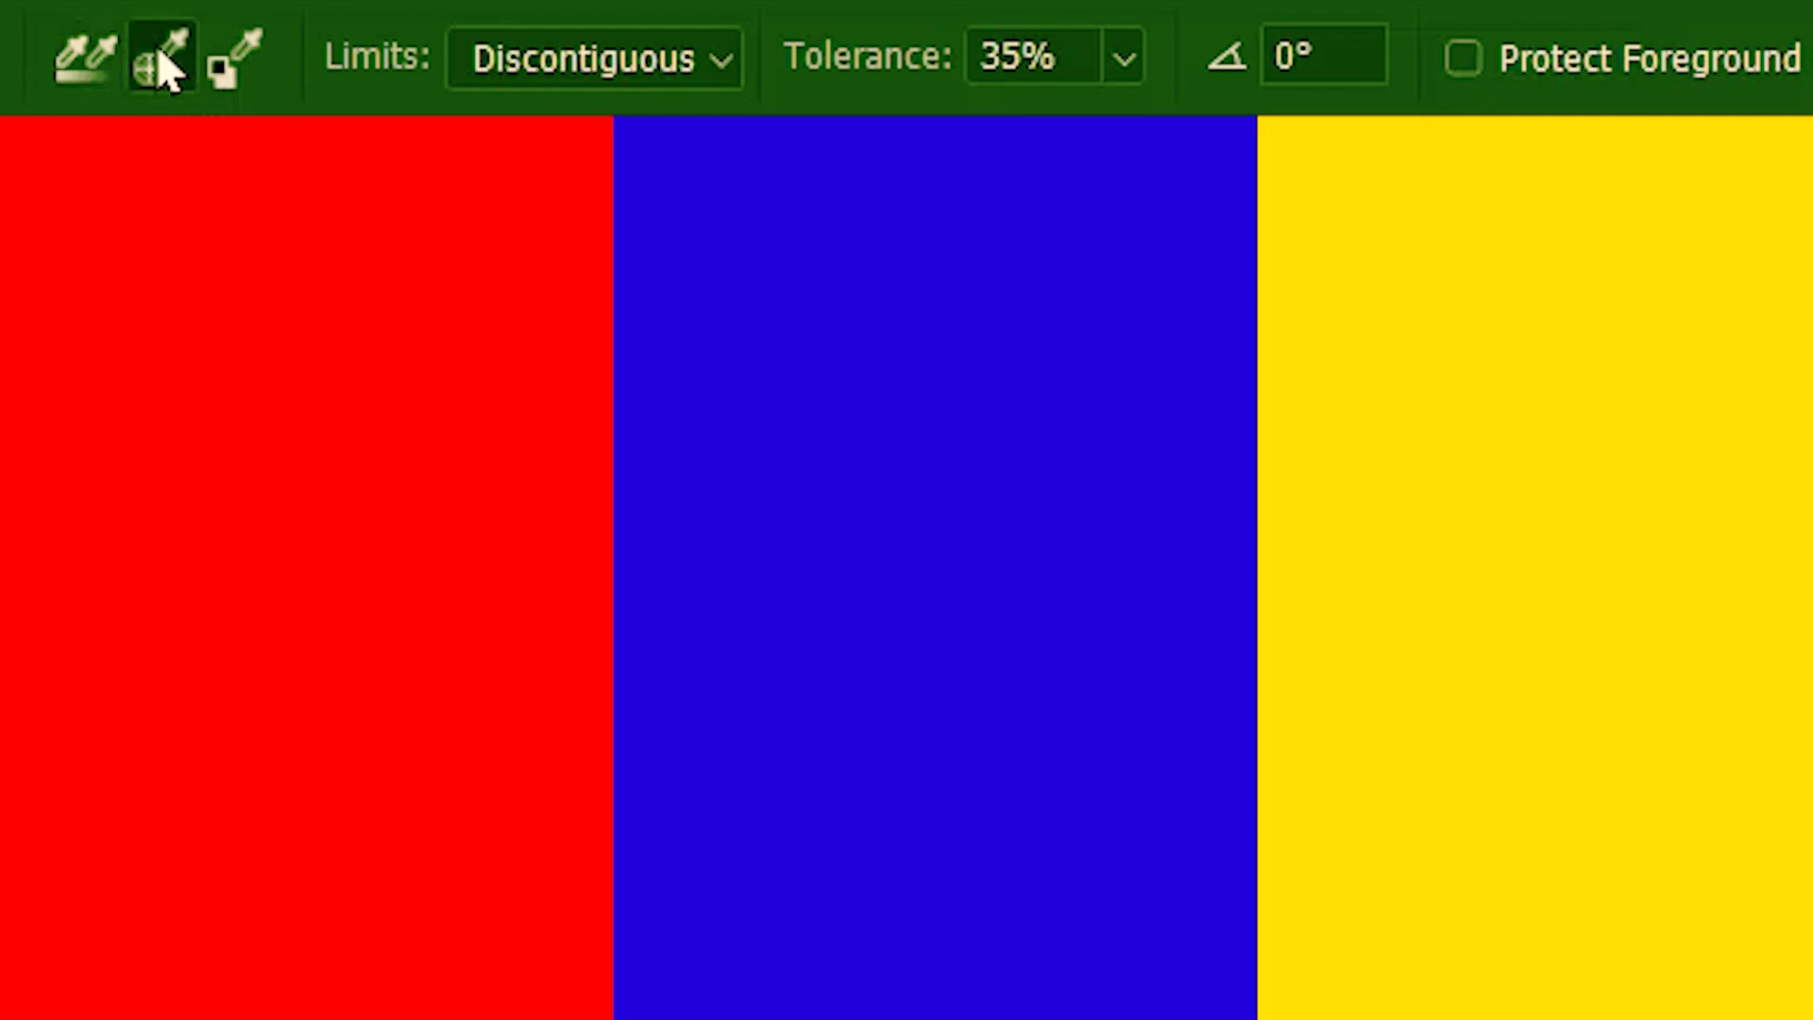
{"action": "left_click", "coordinate": [166, 503]}
{"action": "left_click", "coordinate": [167, 503]}
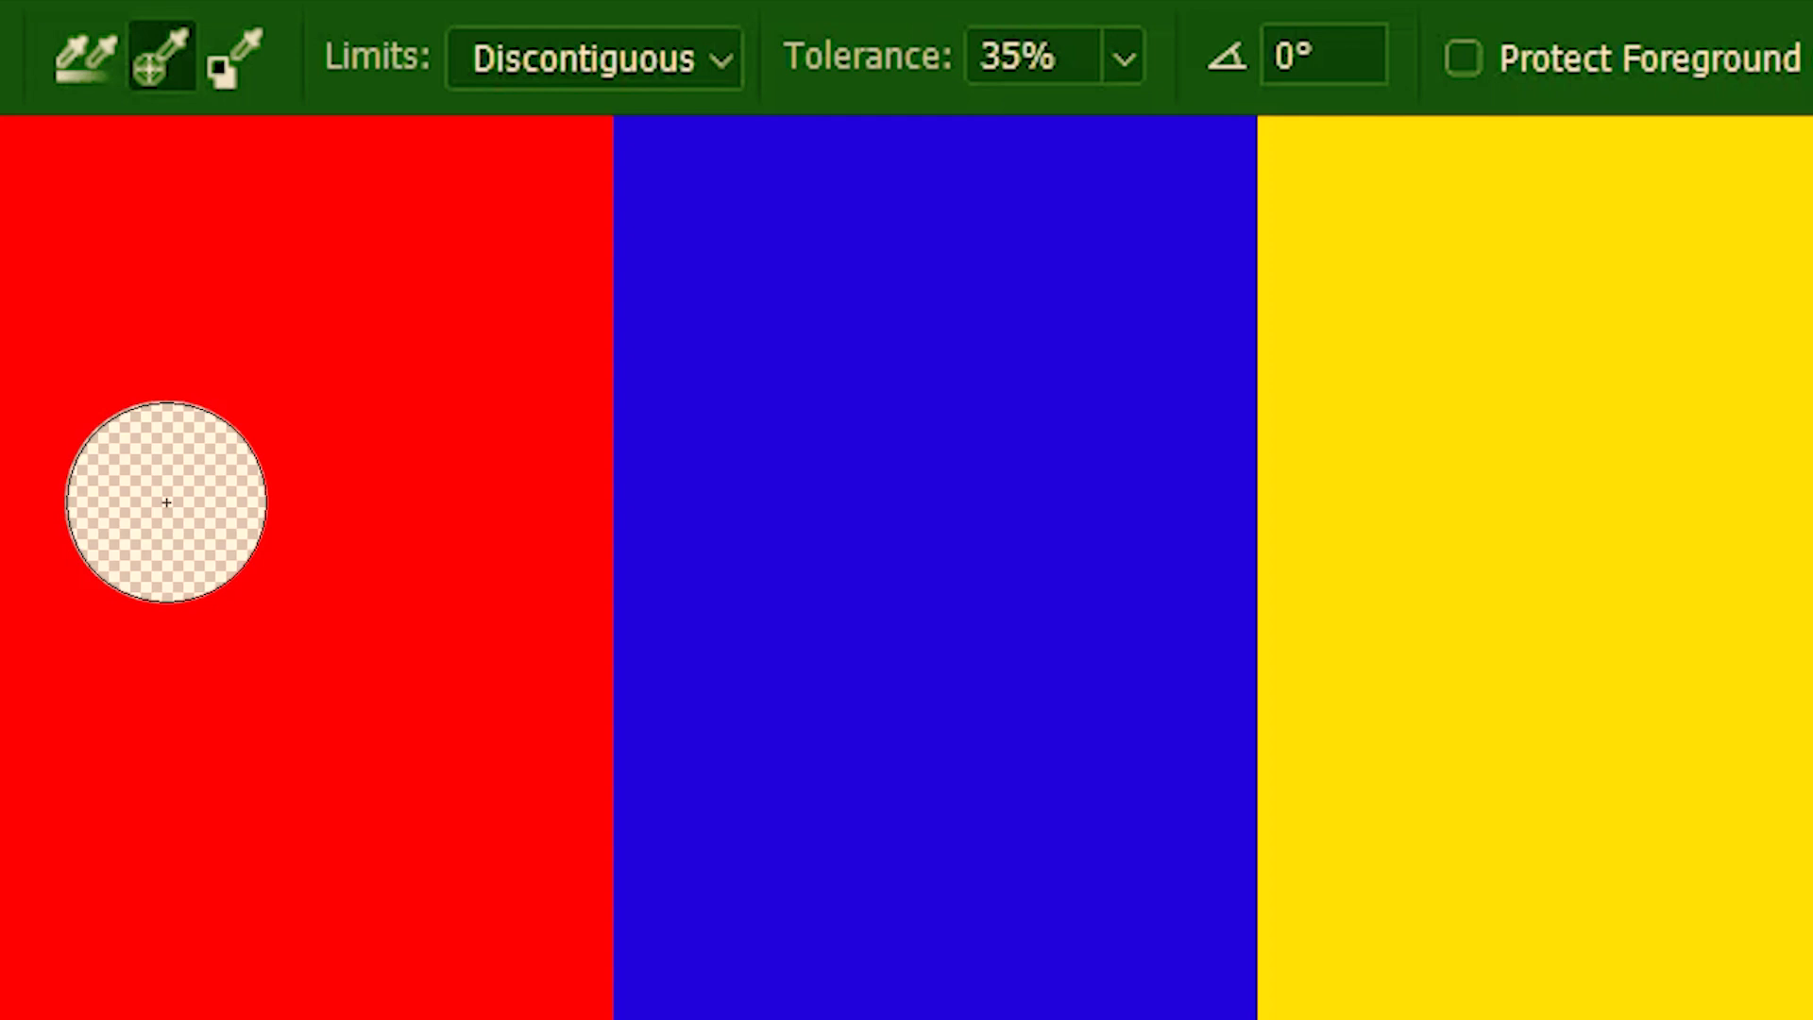
{"action": "left_click_drag", "start_coordinate": [166, 503], "coordinate": [590, 502]}
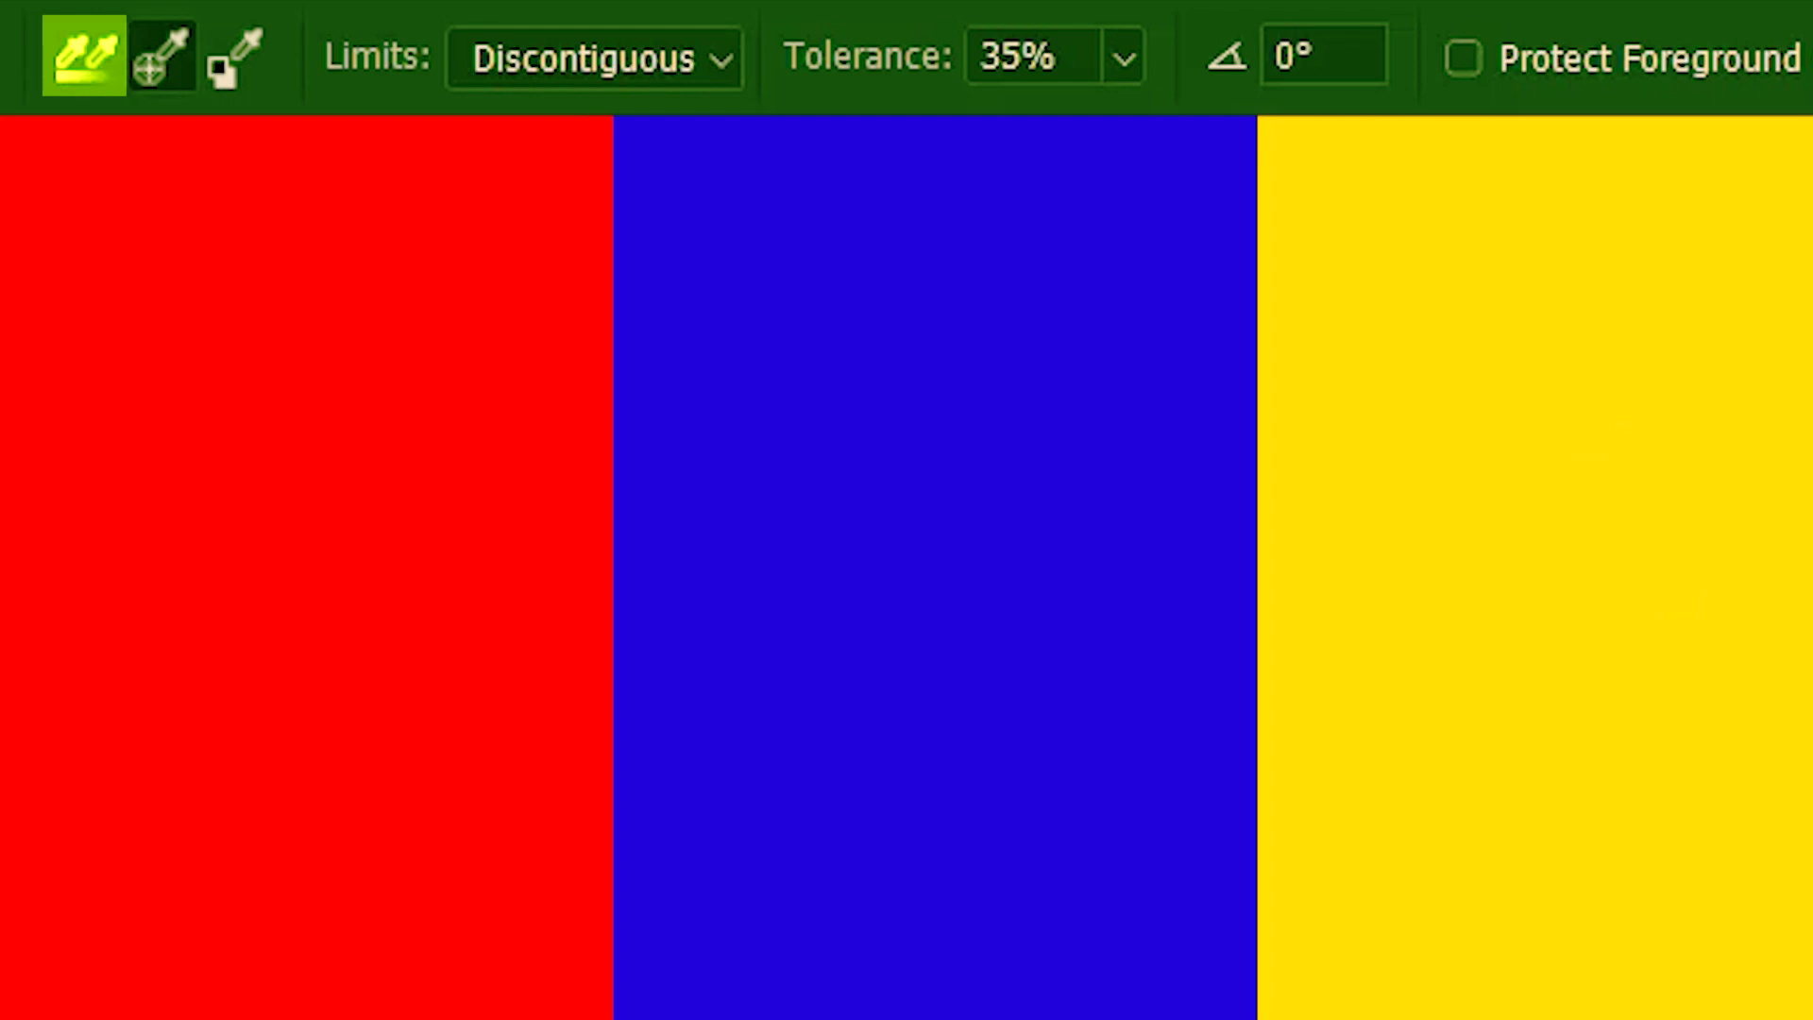
- Set the eraser sampling to Continuous and erase a horizontal band from the red stripe through the blue into the yellow one
{"action": "left_click", "coordinate": [68, 48]}
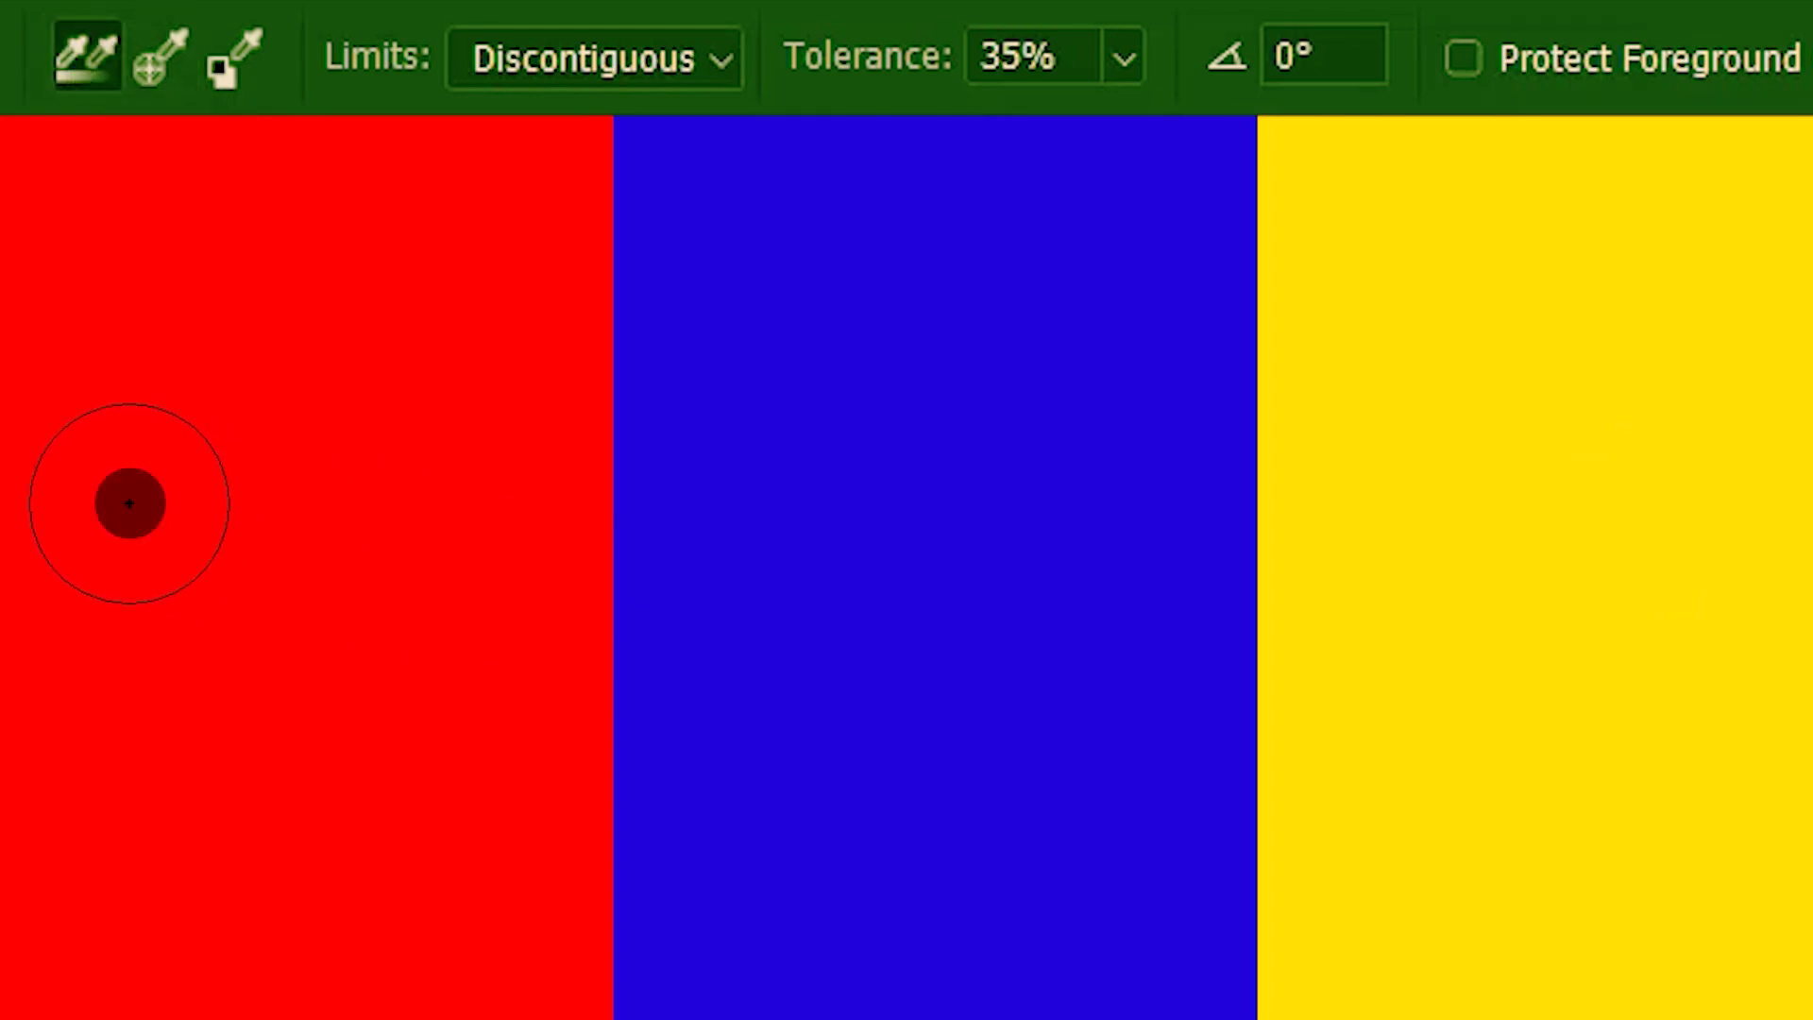
{"action": "left_click", "coordinate": [129, 503]}
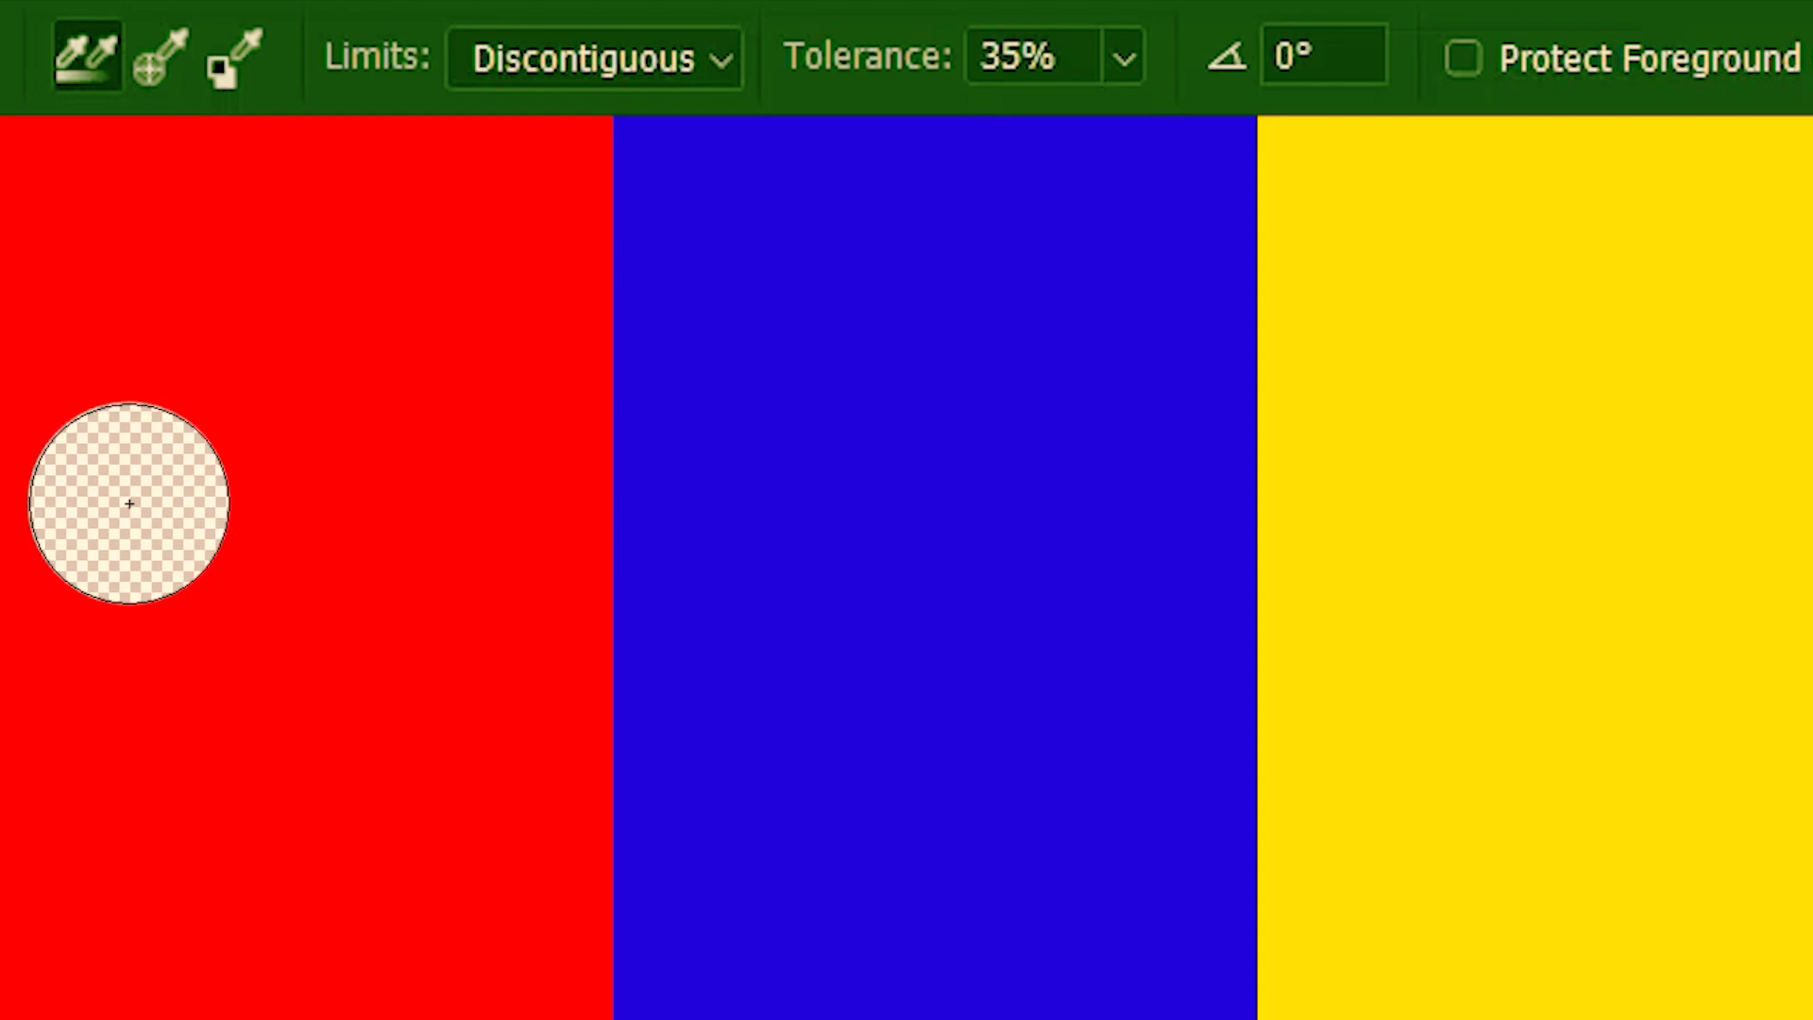
{"action": "left_click_drag", "start_coordinate": [129, 503], "coordinate": [585, 503]}
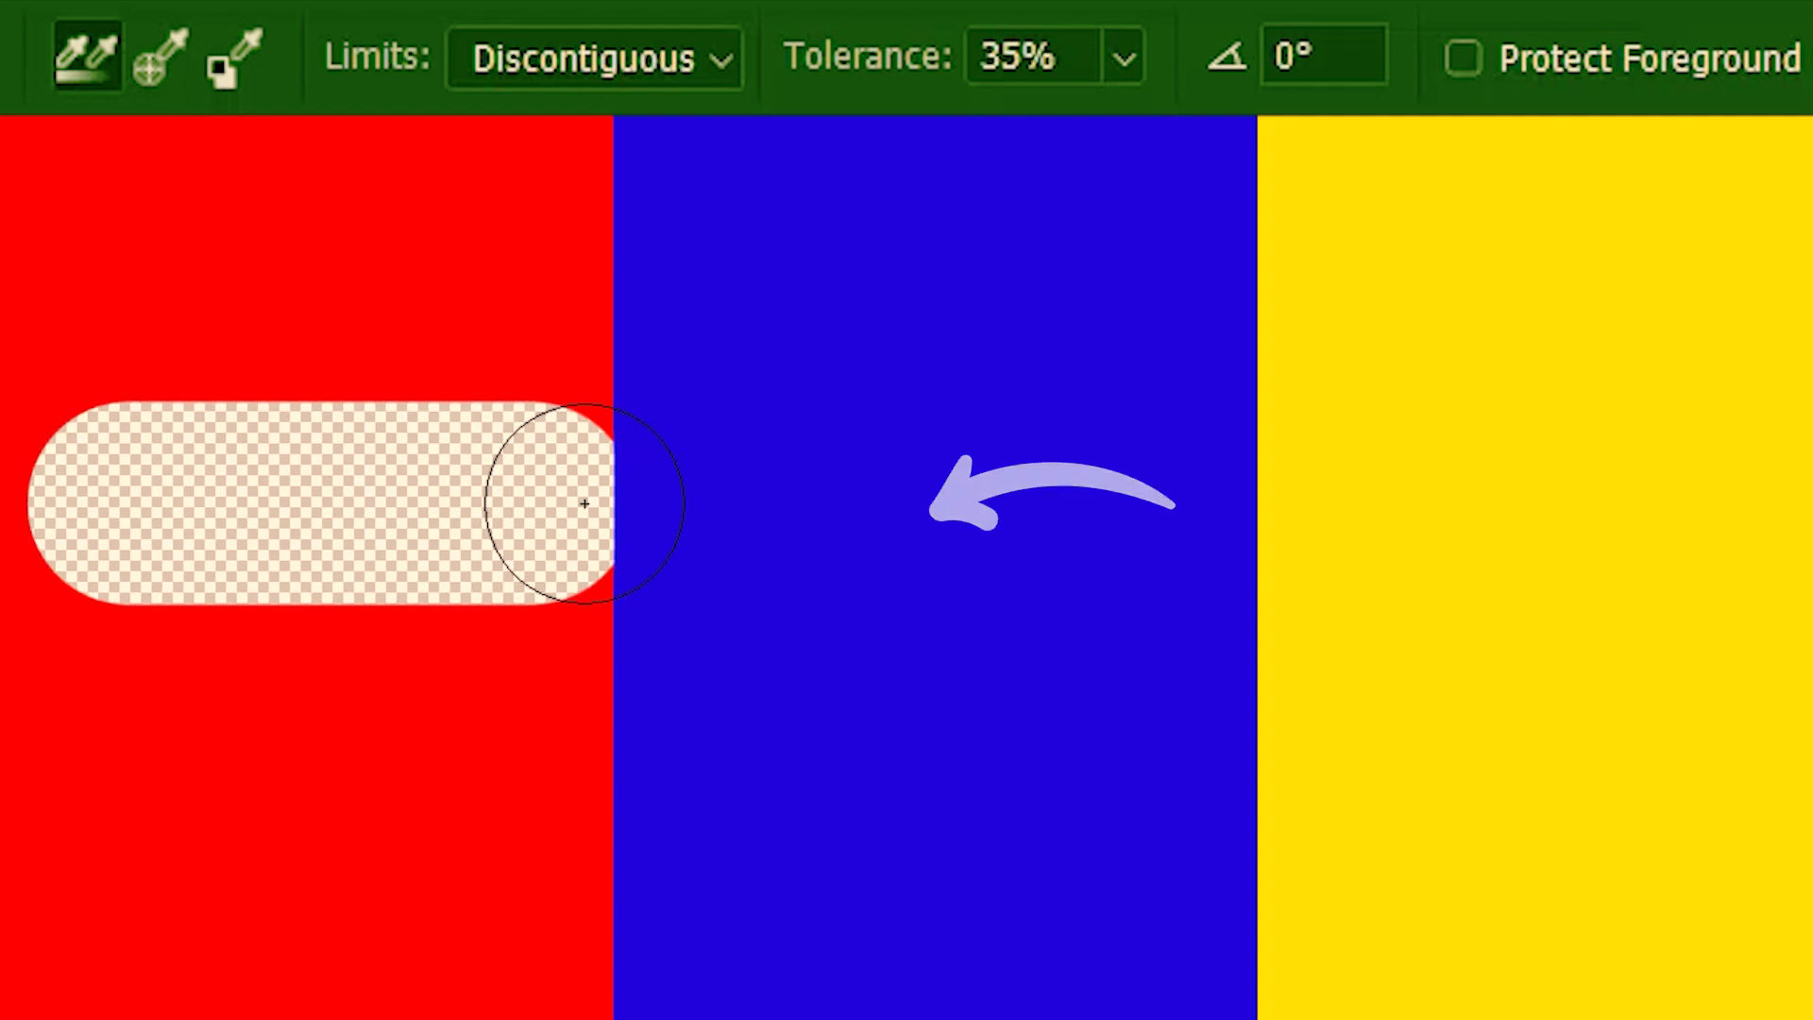
{"action": "left_click", "coordinate": [668, 503]}
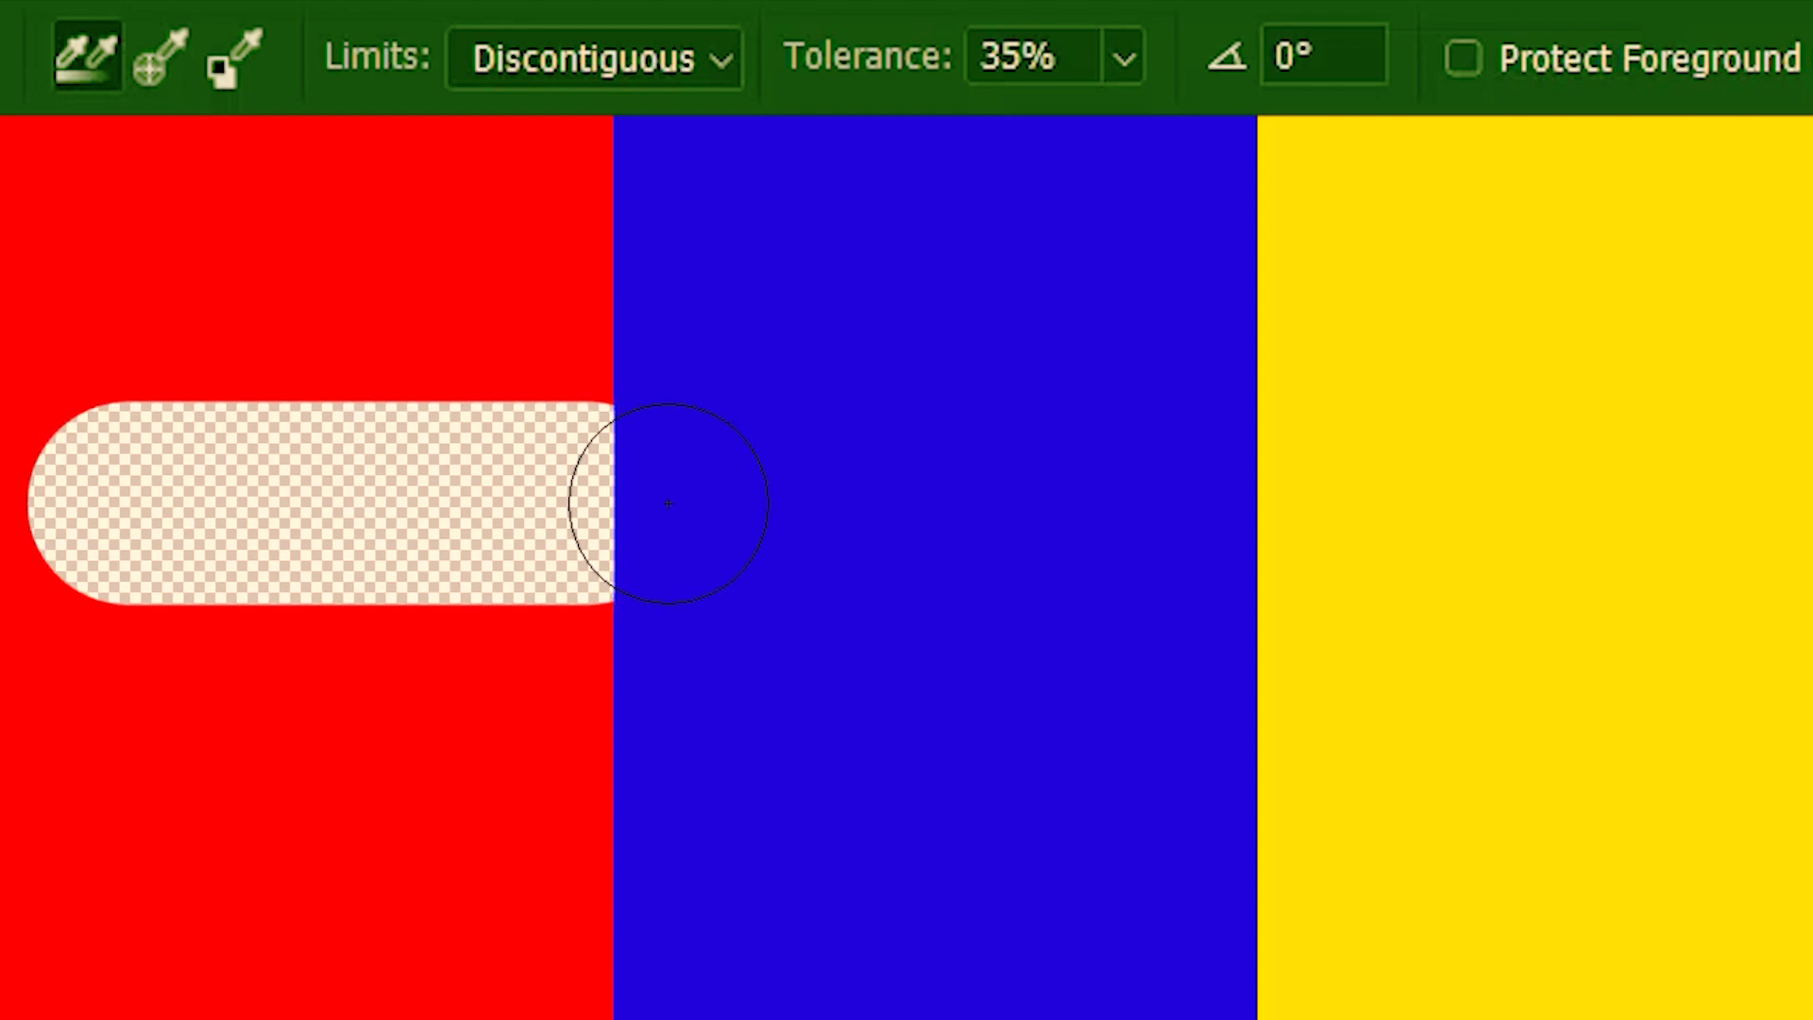
{"action": "left_click_drag", "start_coordinate": [667, 504], "coordinate": [1680, 501]}
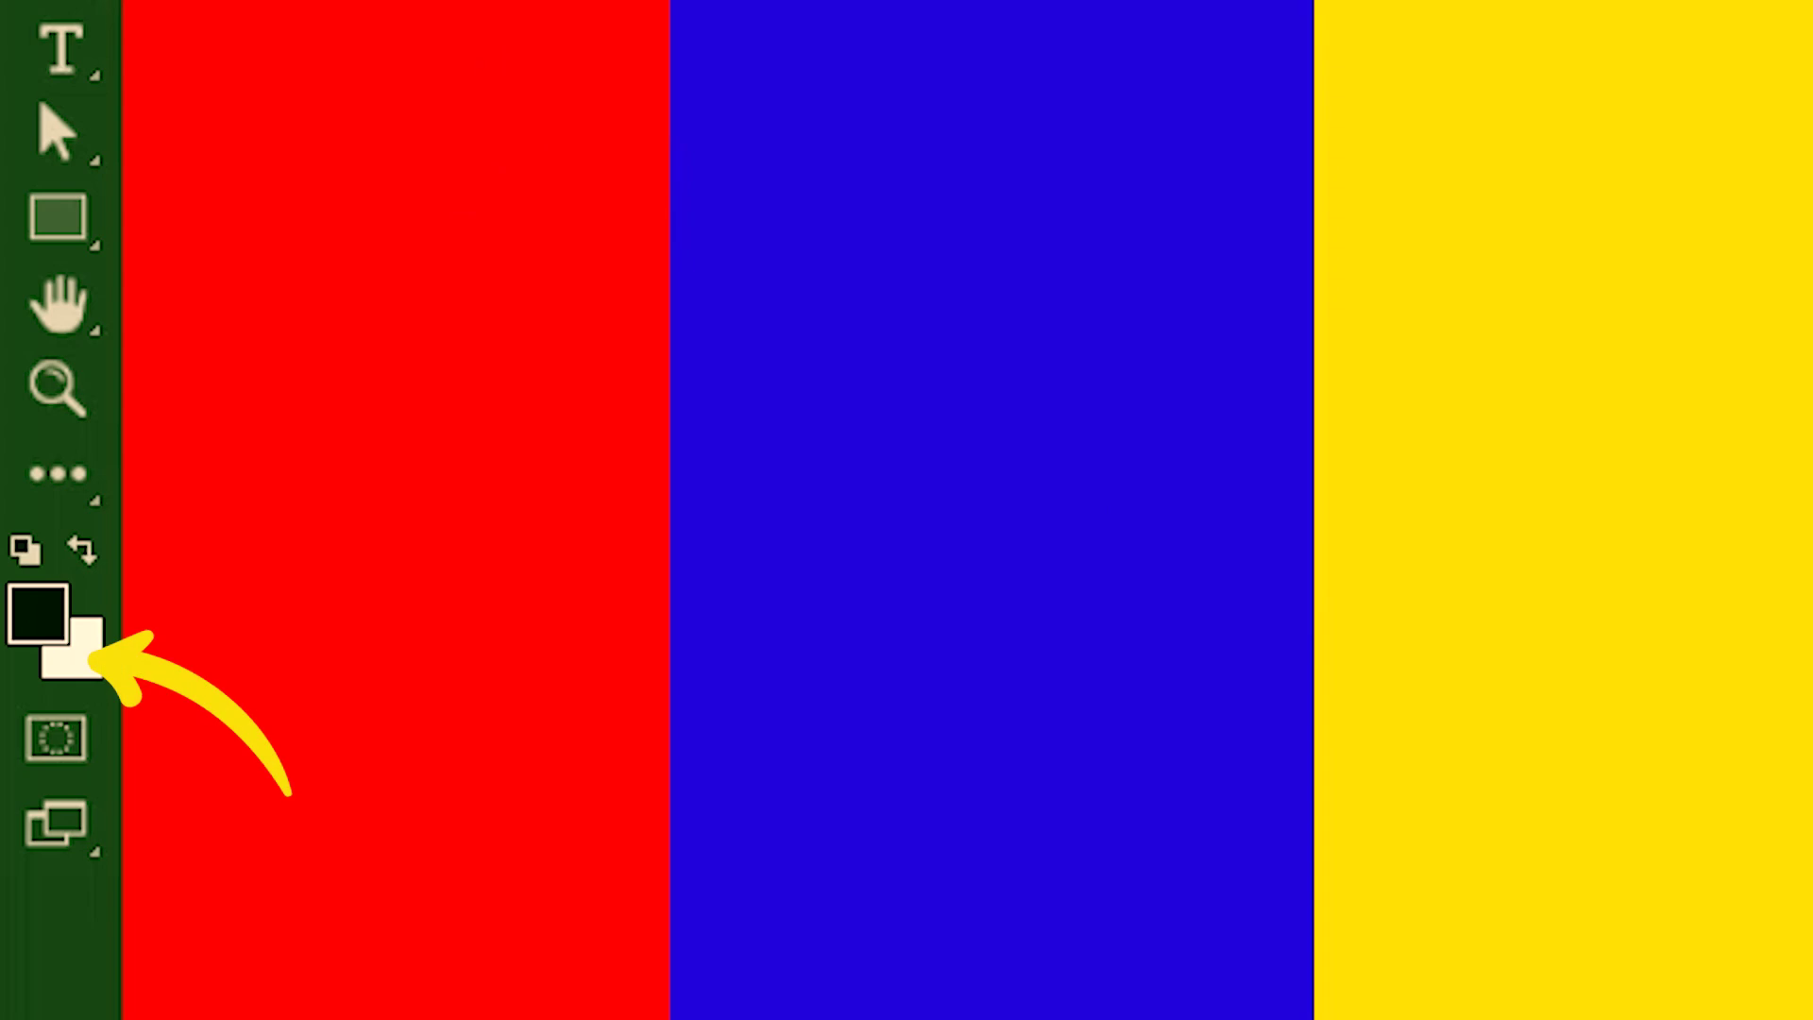
- Set the background color to the blue stripe's color (1e00ff) and erase a horizontal band across the blue stripe, from red into yellow
{"action": "left_click", "coordinate": [87, 663]}
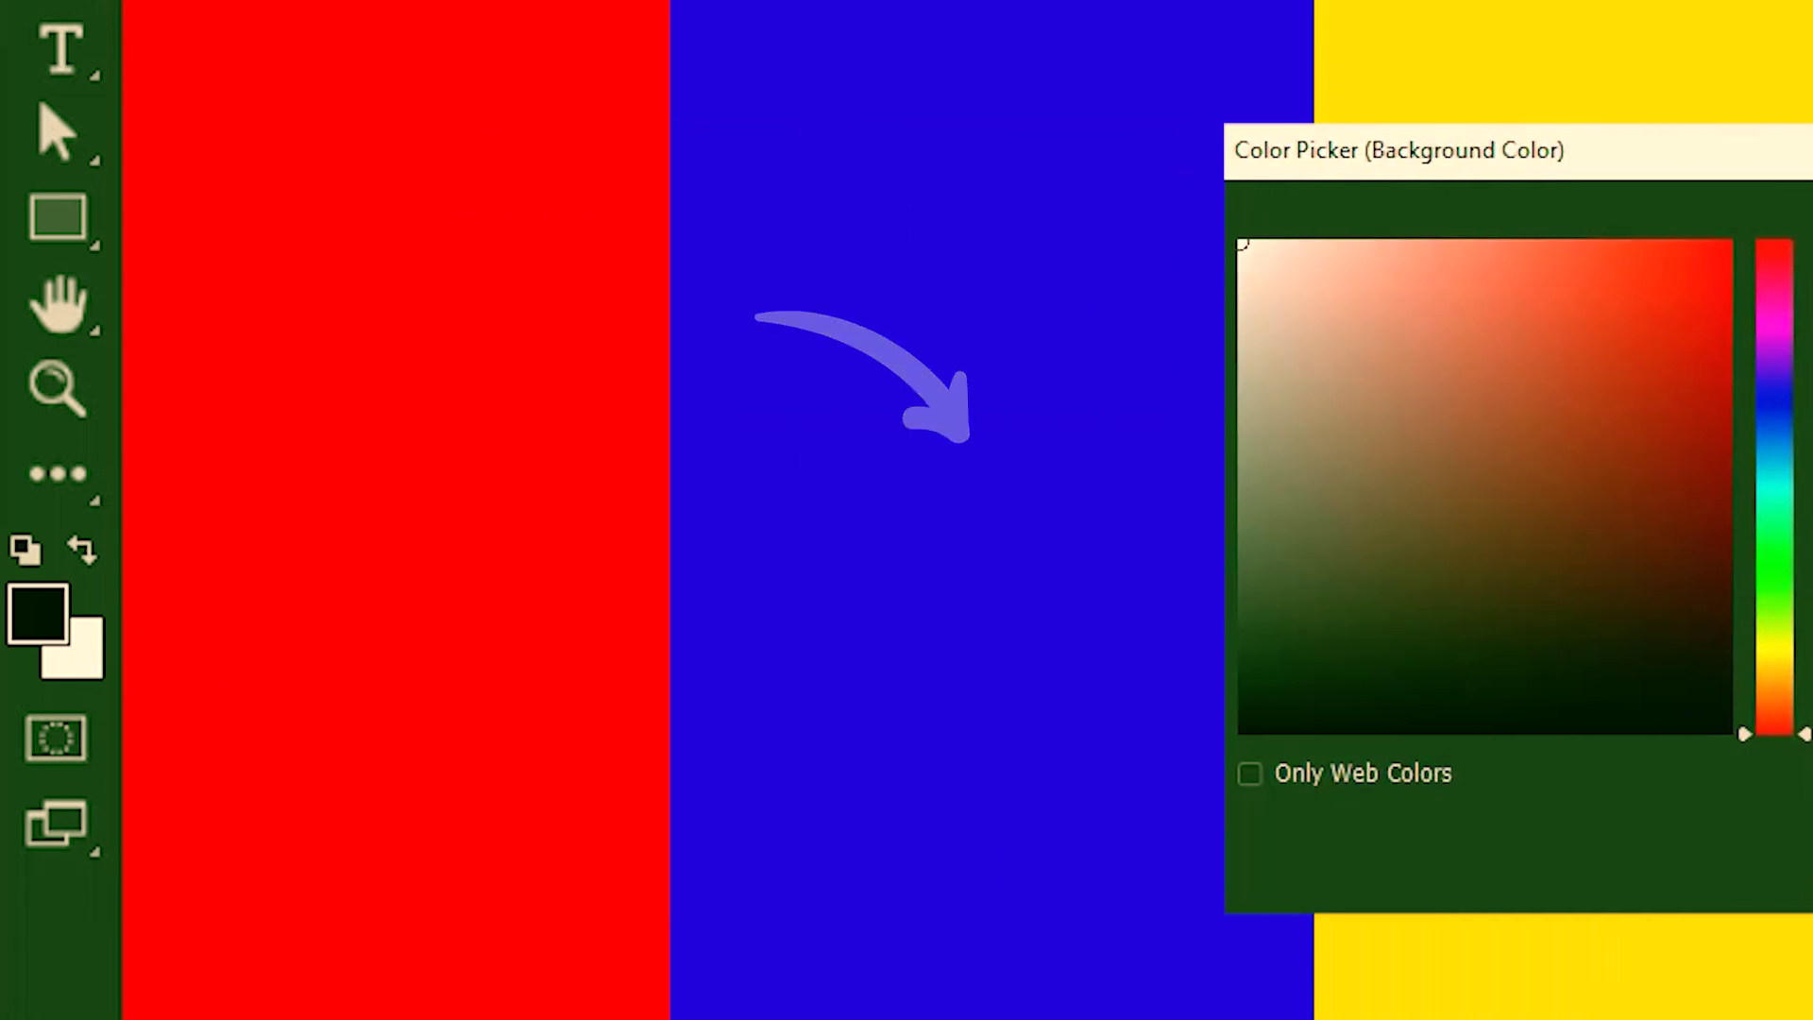
{"action": "left_click", "coordinate": [1016, 372]}
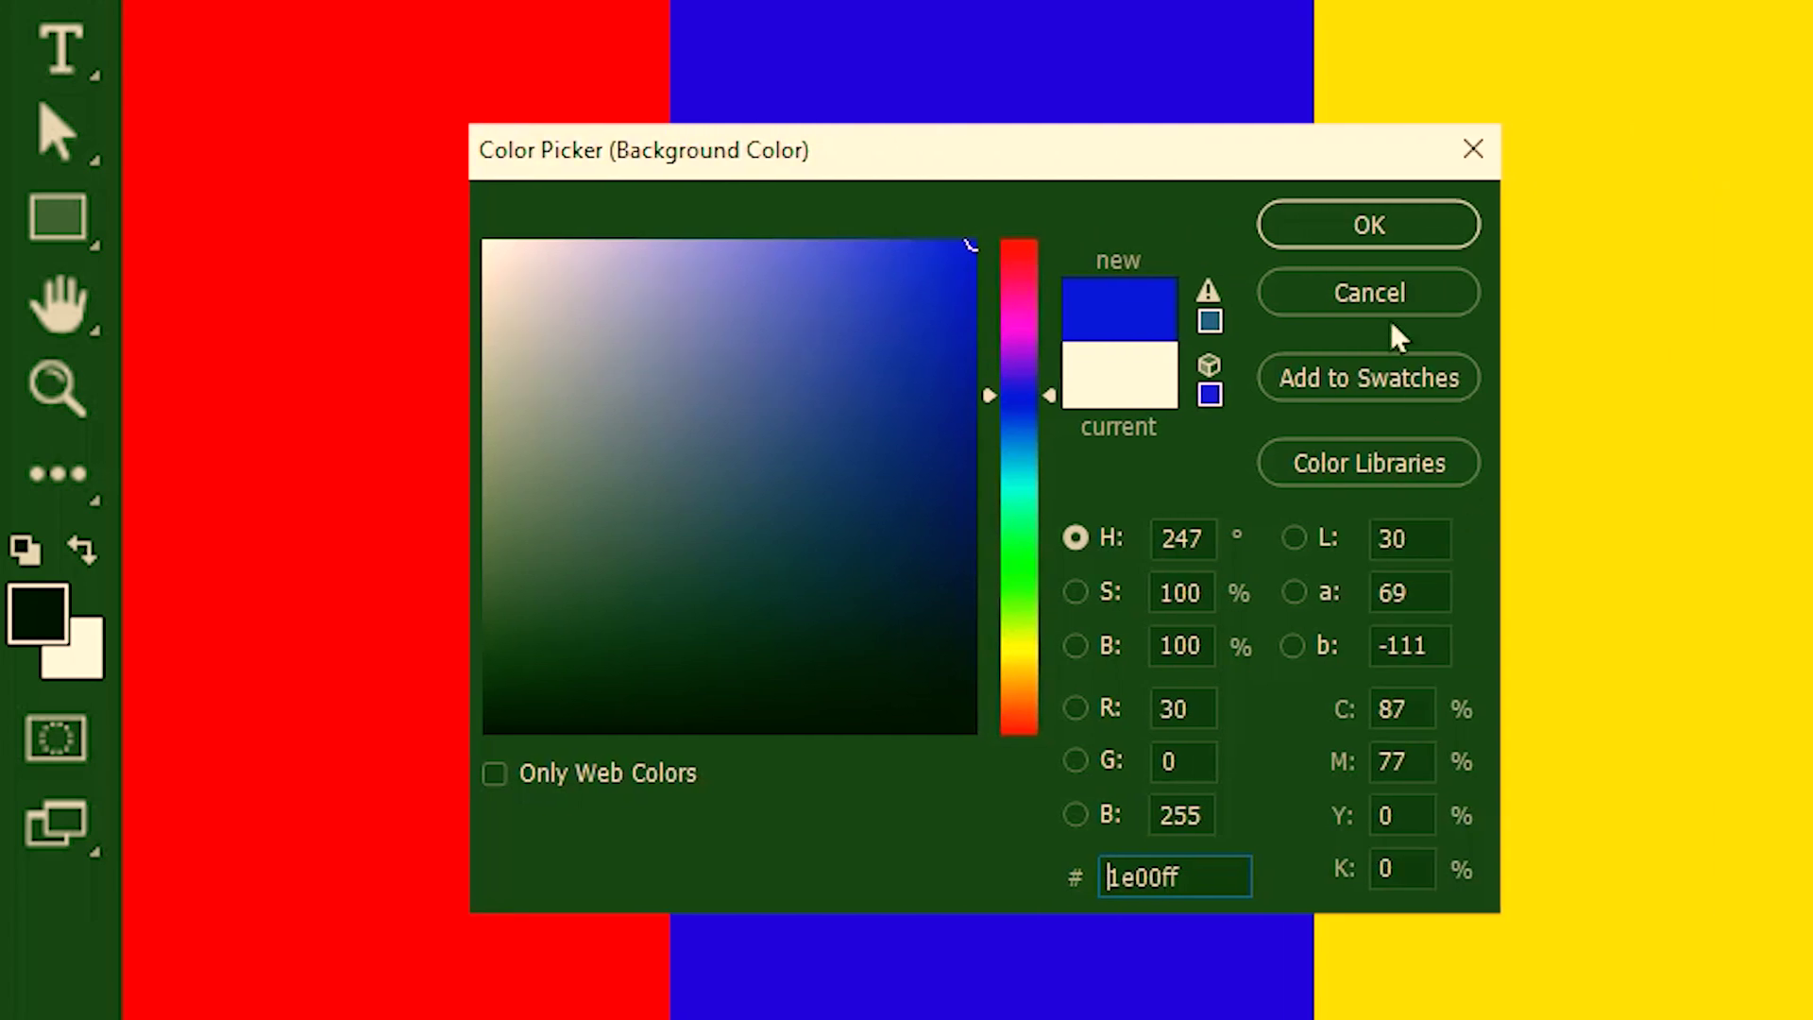
{"action": "left_click", "coordinate": [1361, 234]}
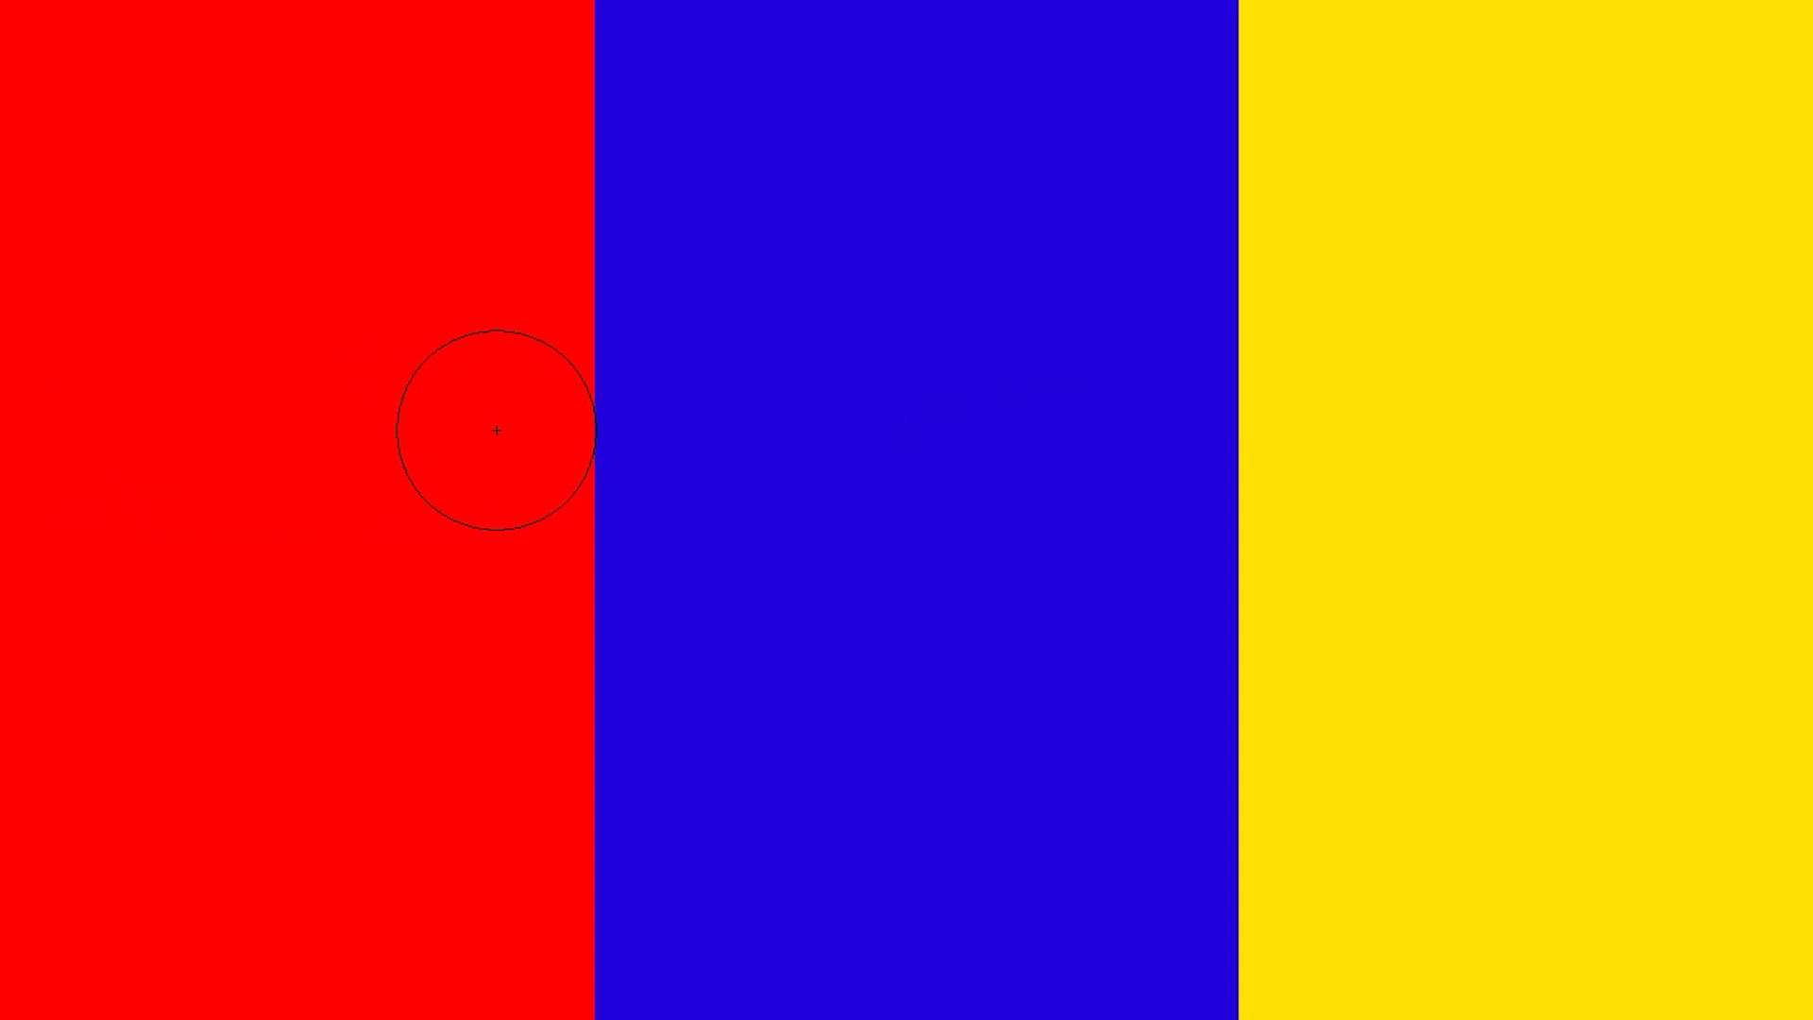
{"action": "left_click_drag", "start_coordinate": [496, 430], "coordinate": [1233, 444]}
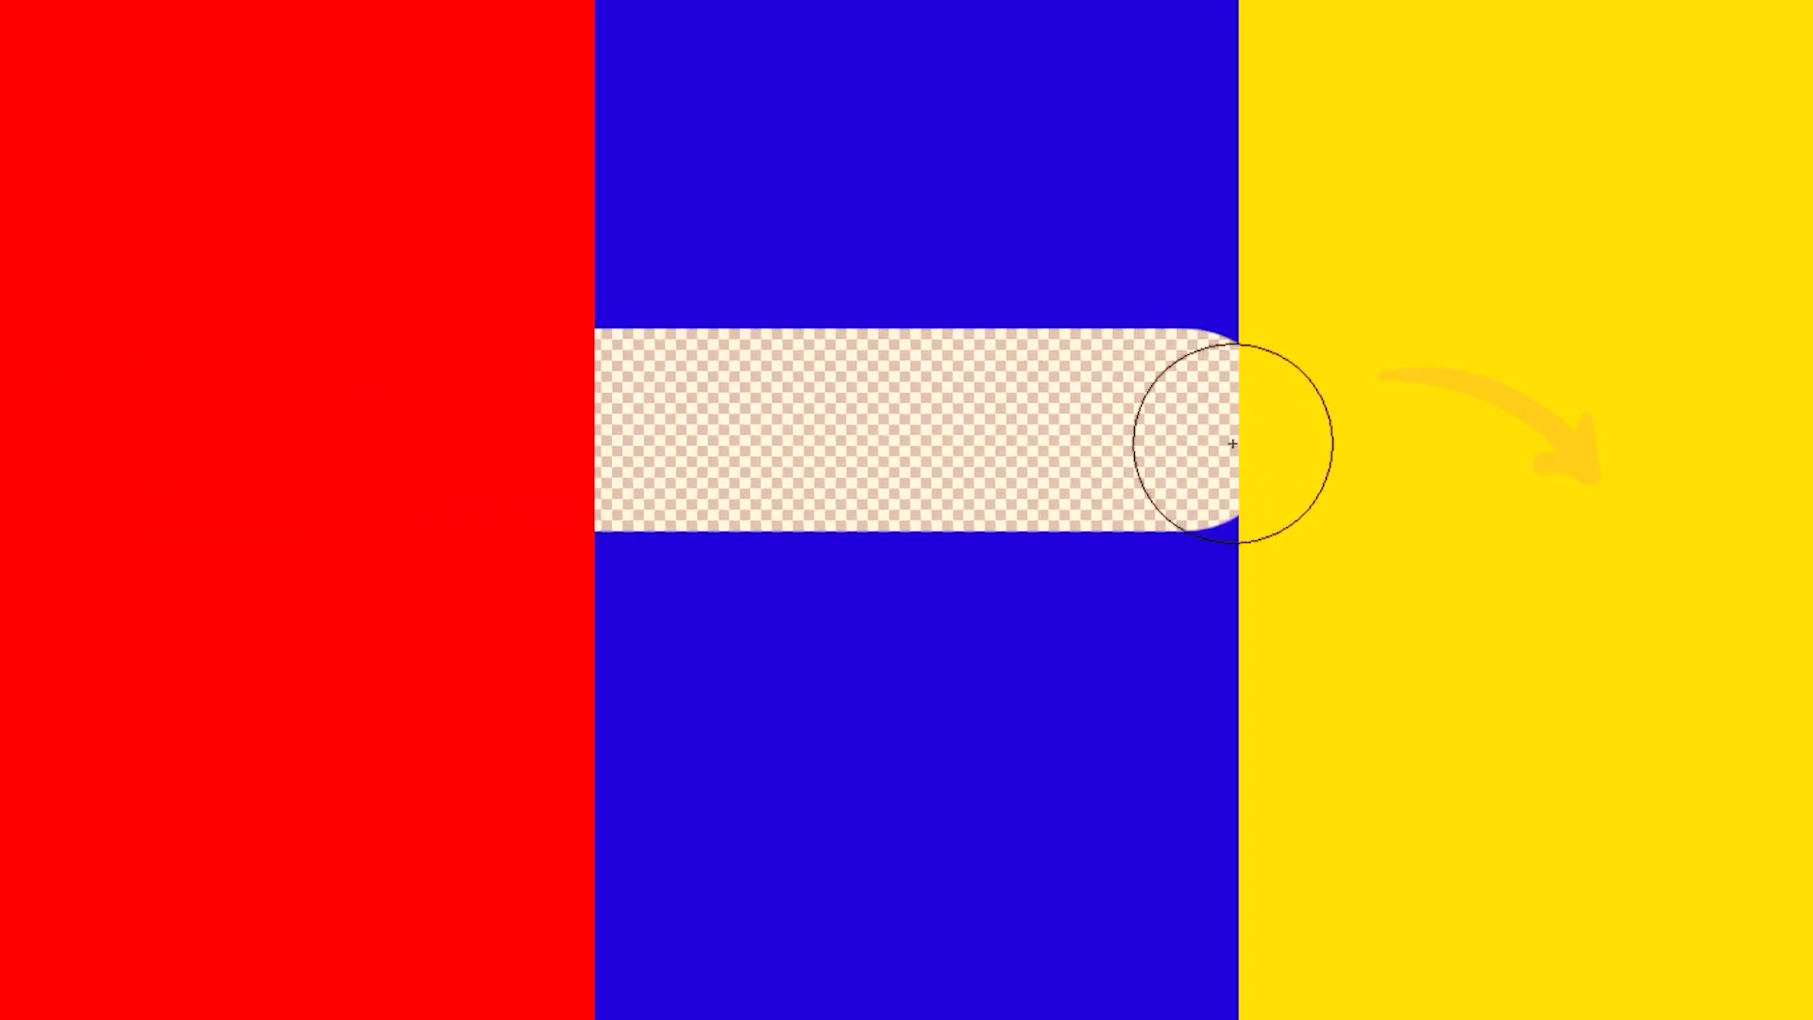
{"action": "left_click_drag", "start_coordinate": [1232, 443], "coordinate": [1437, 447]}
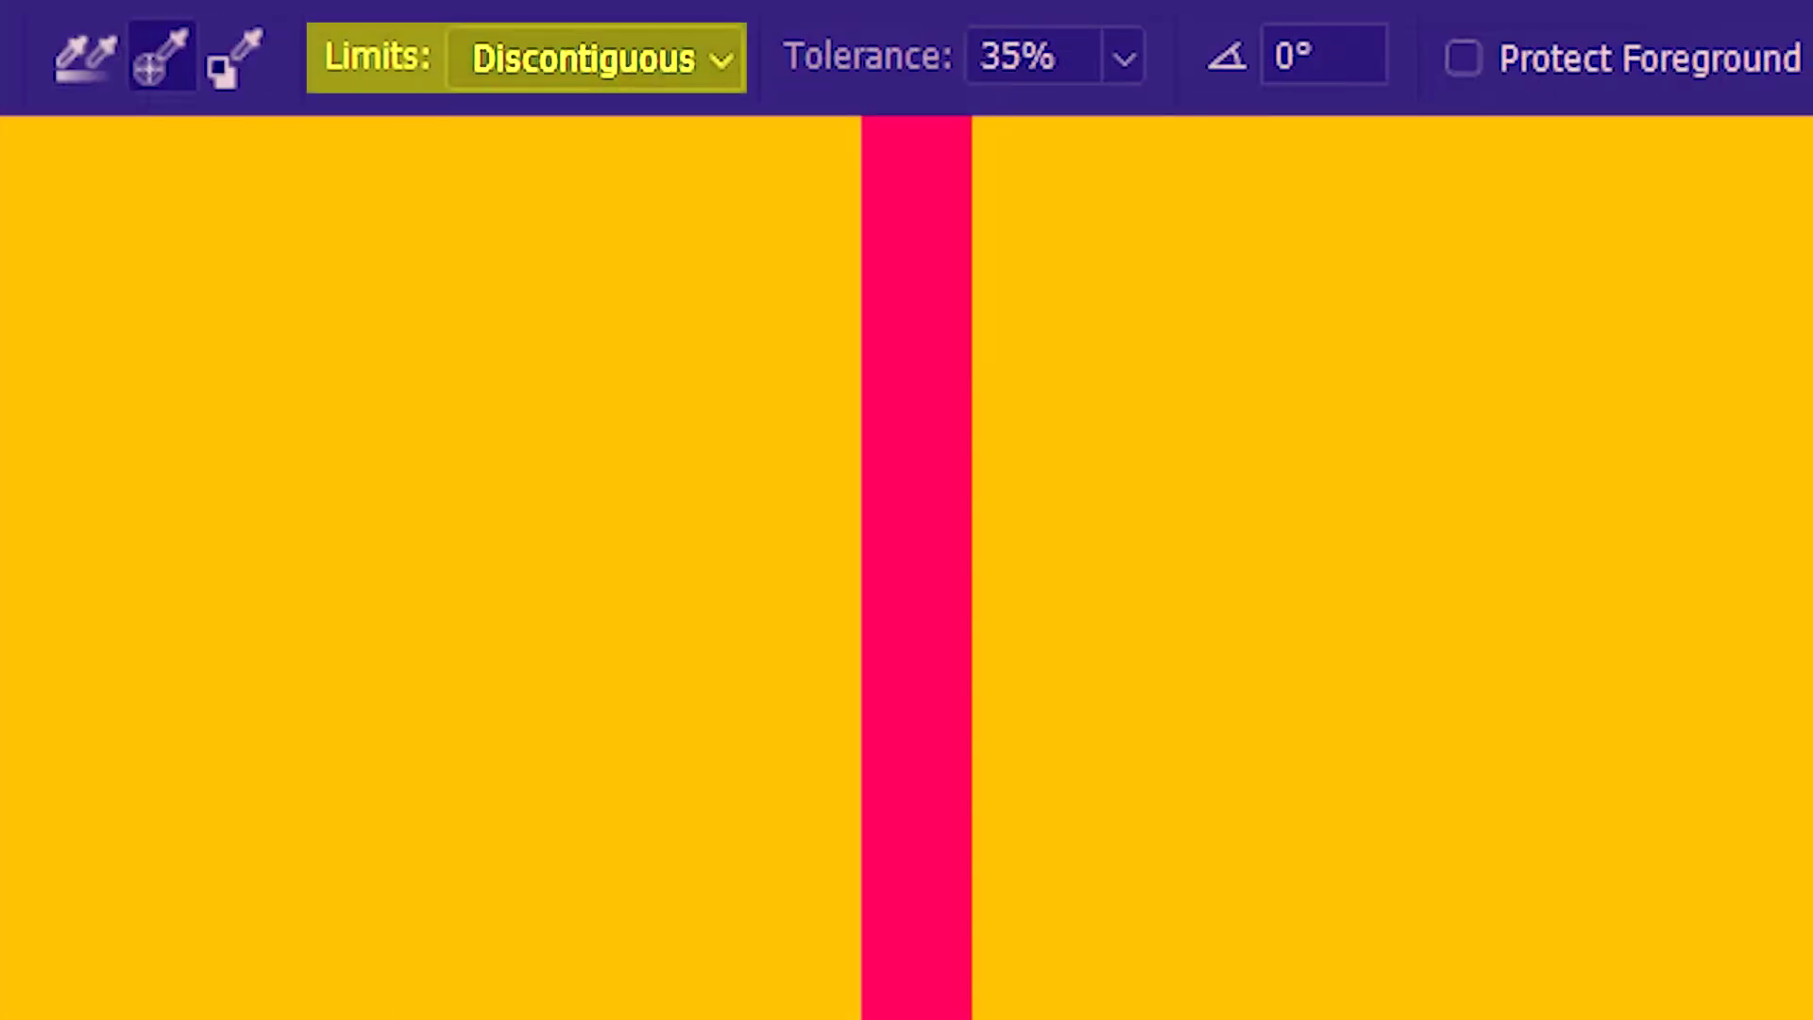
- Set the eraser limits to Contiguous, test-erase the yellow area beside the pink stripe, and undo that erasure
{"action": "left_click", "coordinate": [636, 57]}
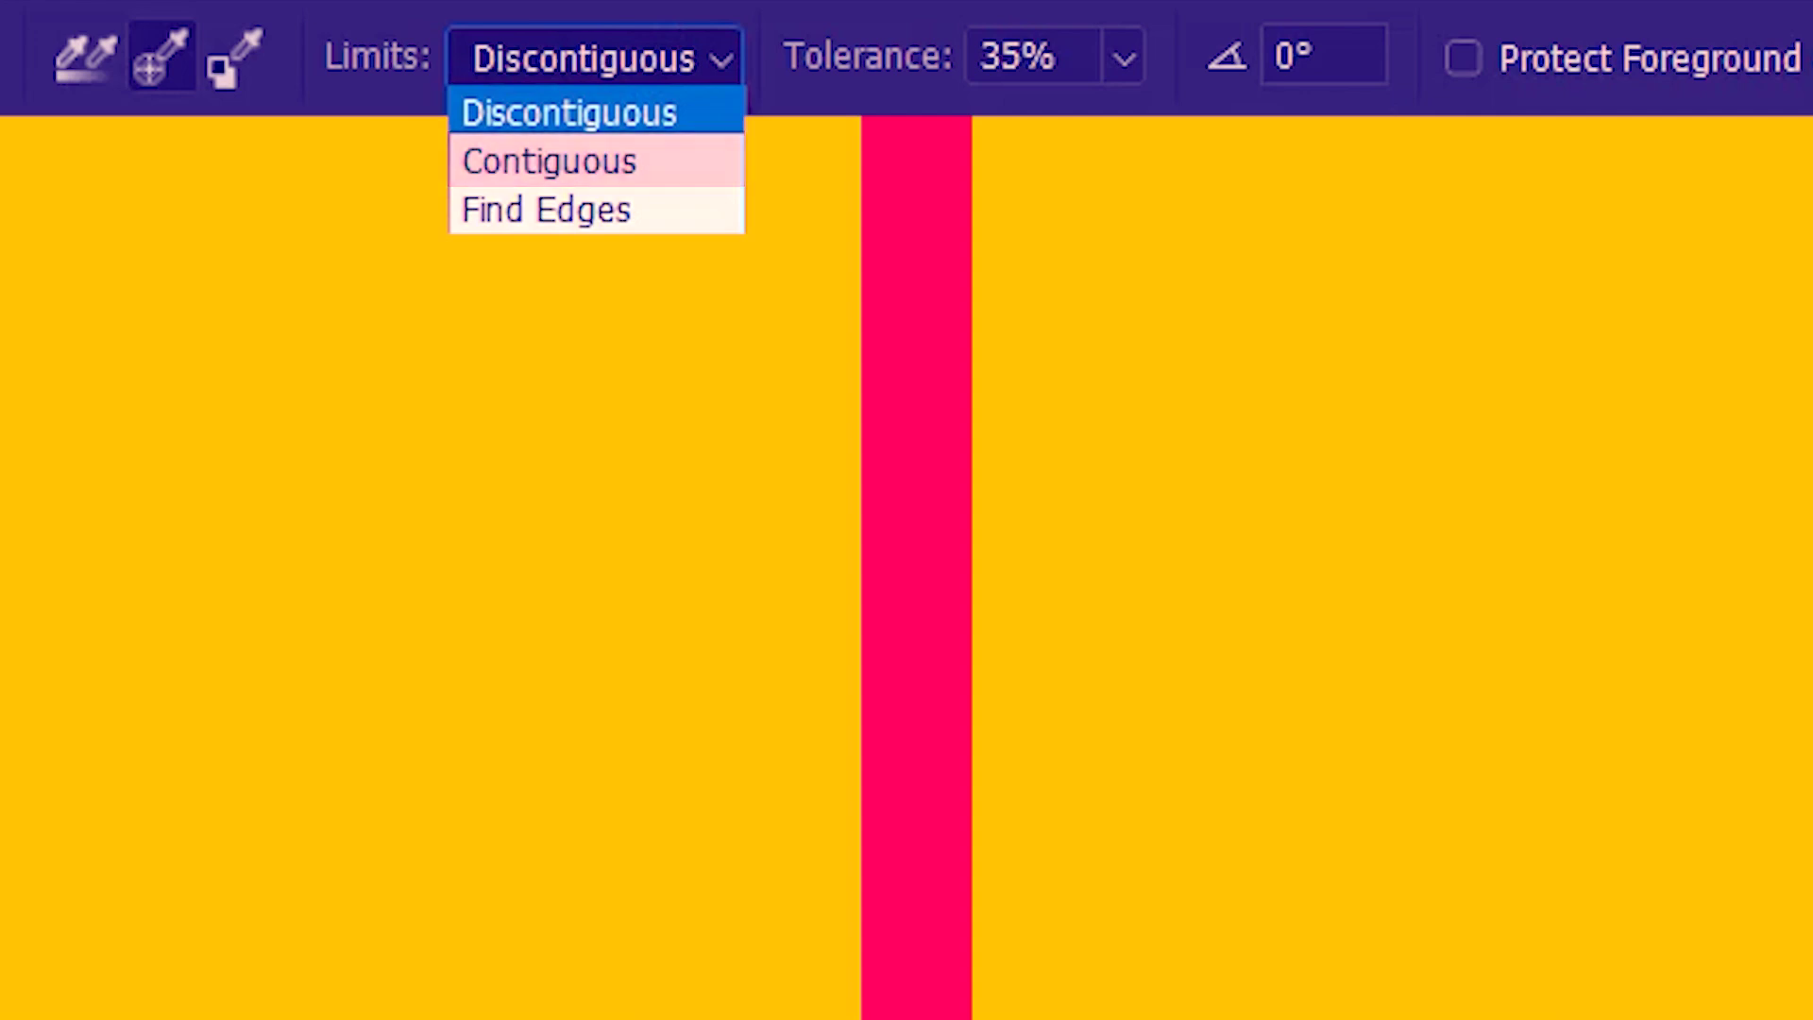
{"action": "left_click", "coordinate": [649, 165]}
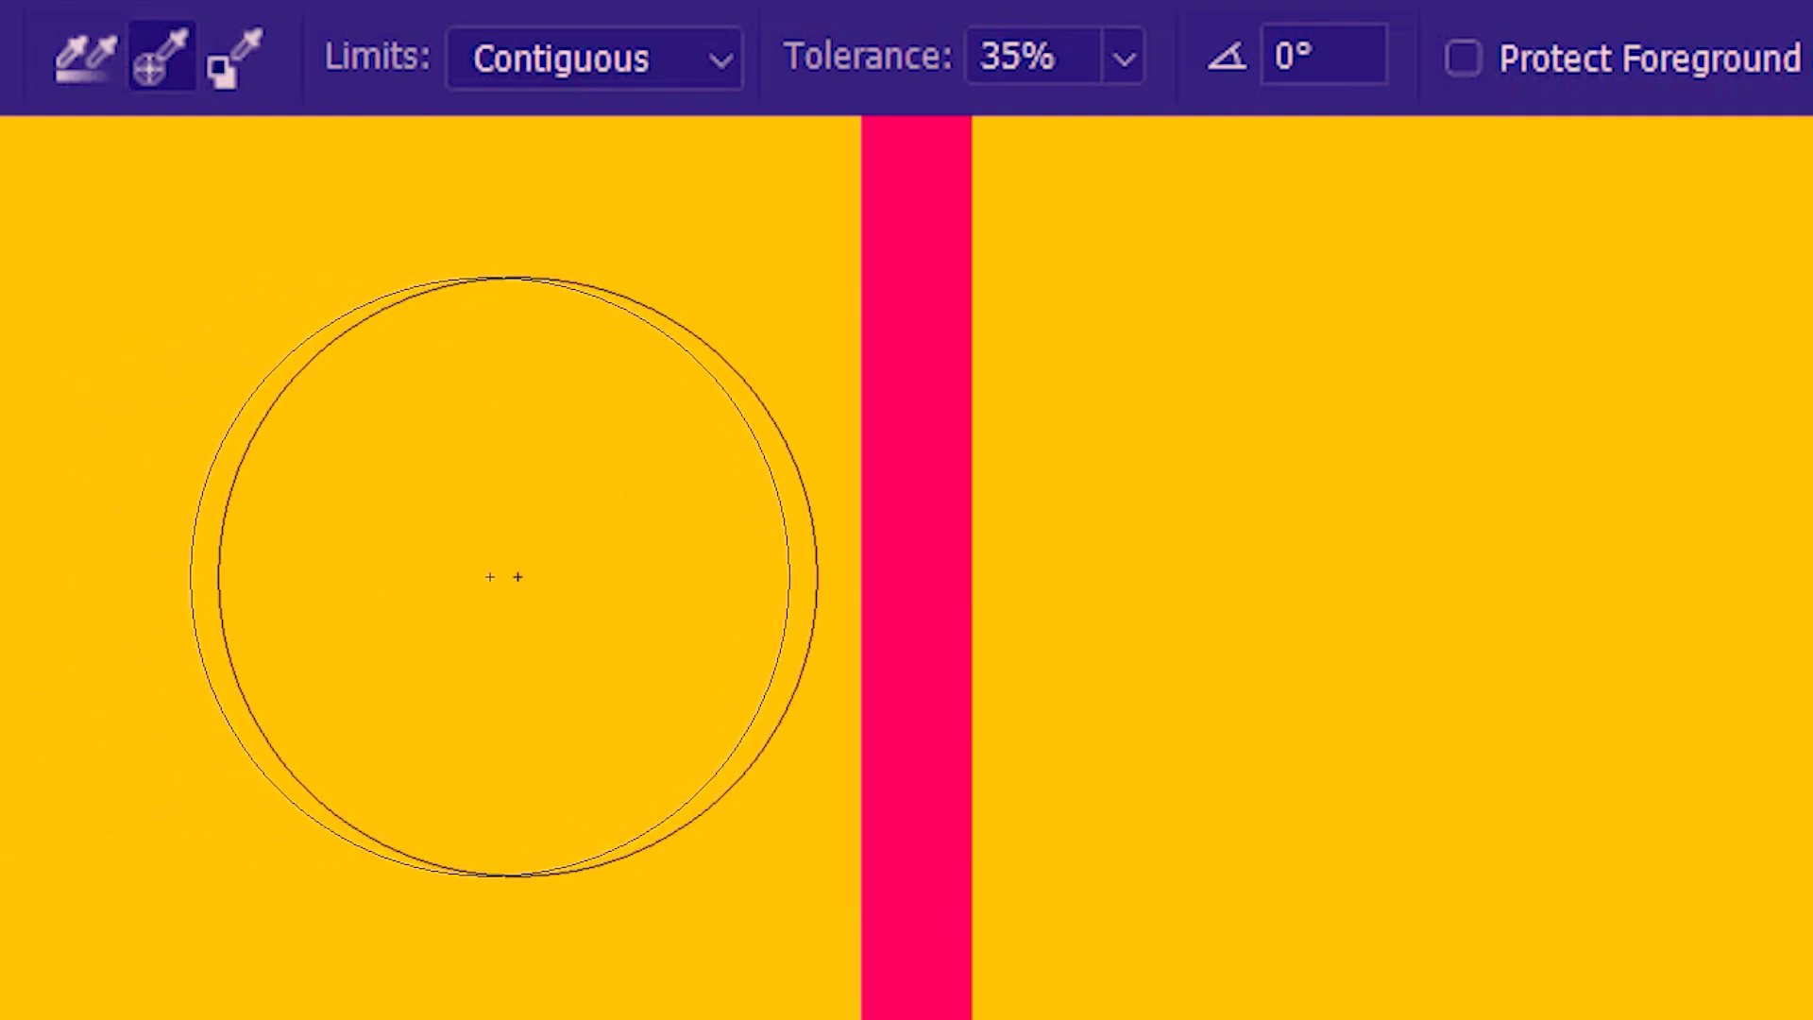
{"action": "left_click", "coordinate": [806, 576]}
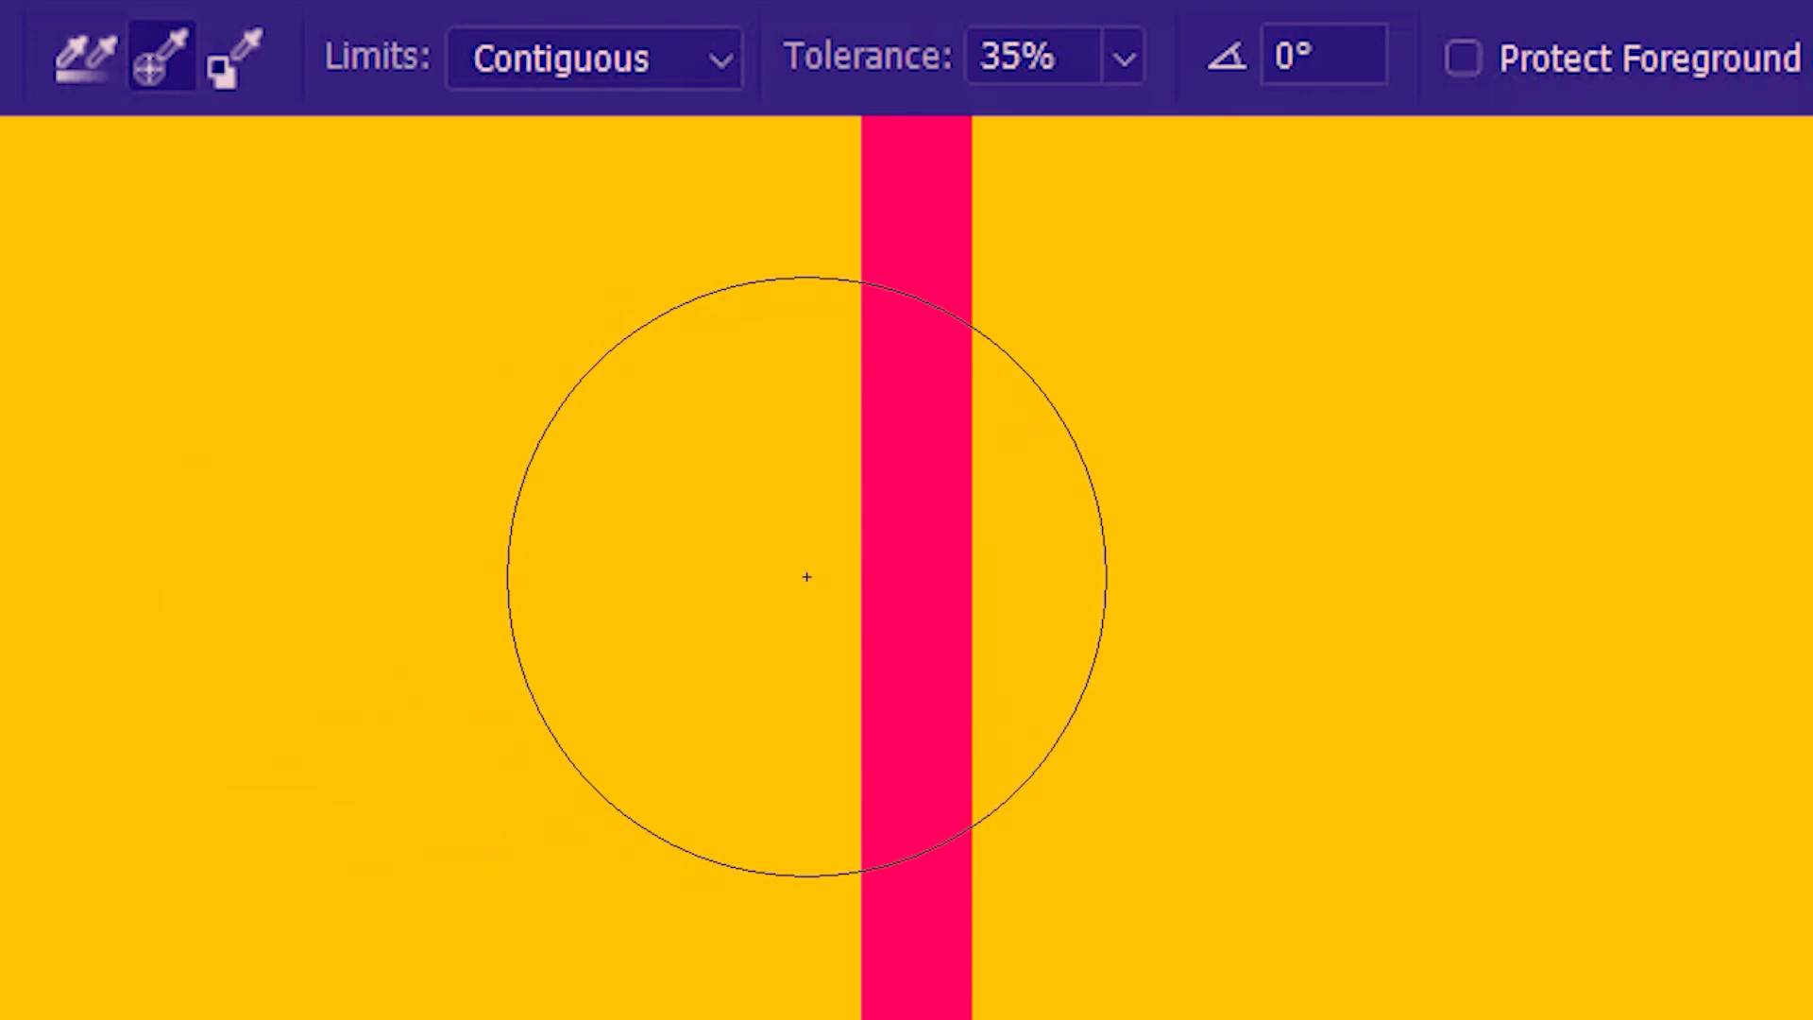
{"action": "left_click", "coordinate": [807, 576]}
{"action": "left_click", "coordinate": [806, 576]}
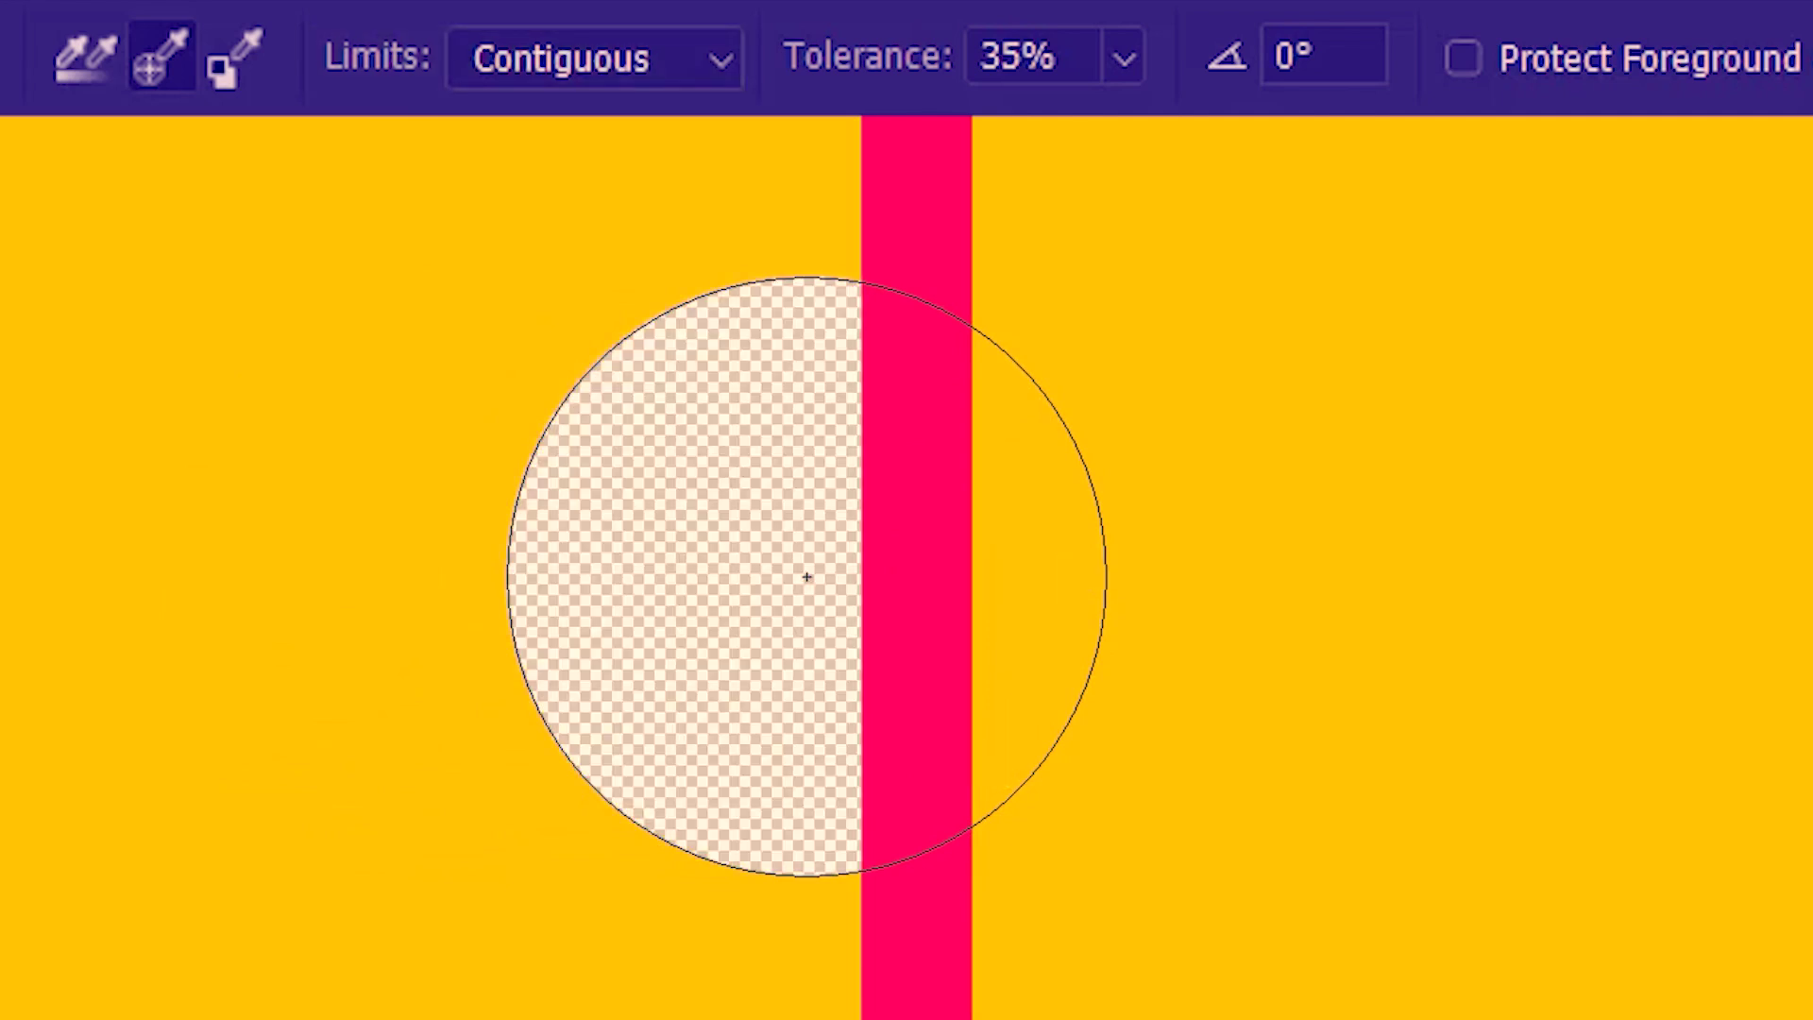
{"action": "key", "text": "ctrl+z"}
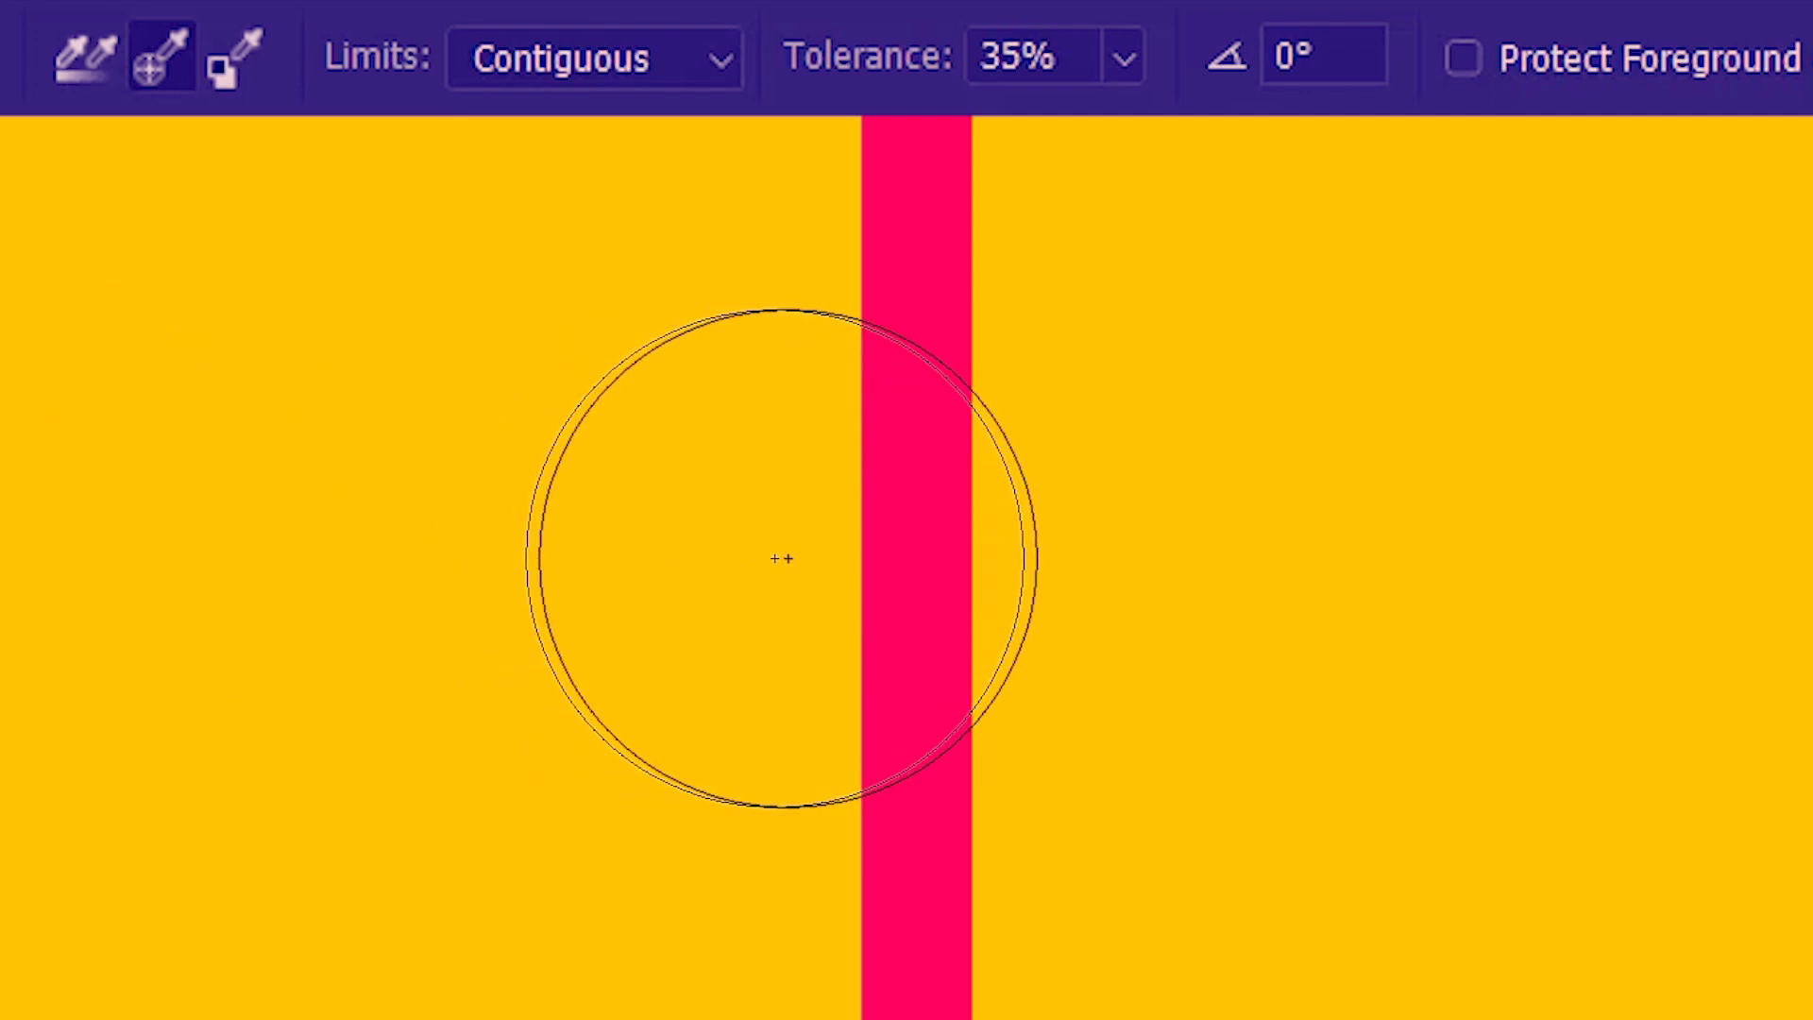
- Erase the yellow area left of the pink stripe, cross the stripe, and erase the yellow area on its other side
{"action": "left_click", "coordinate": [803, 555]}
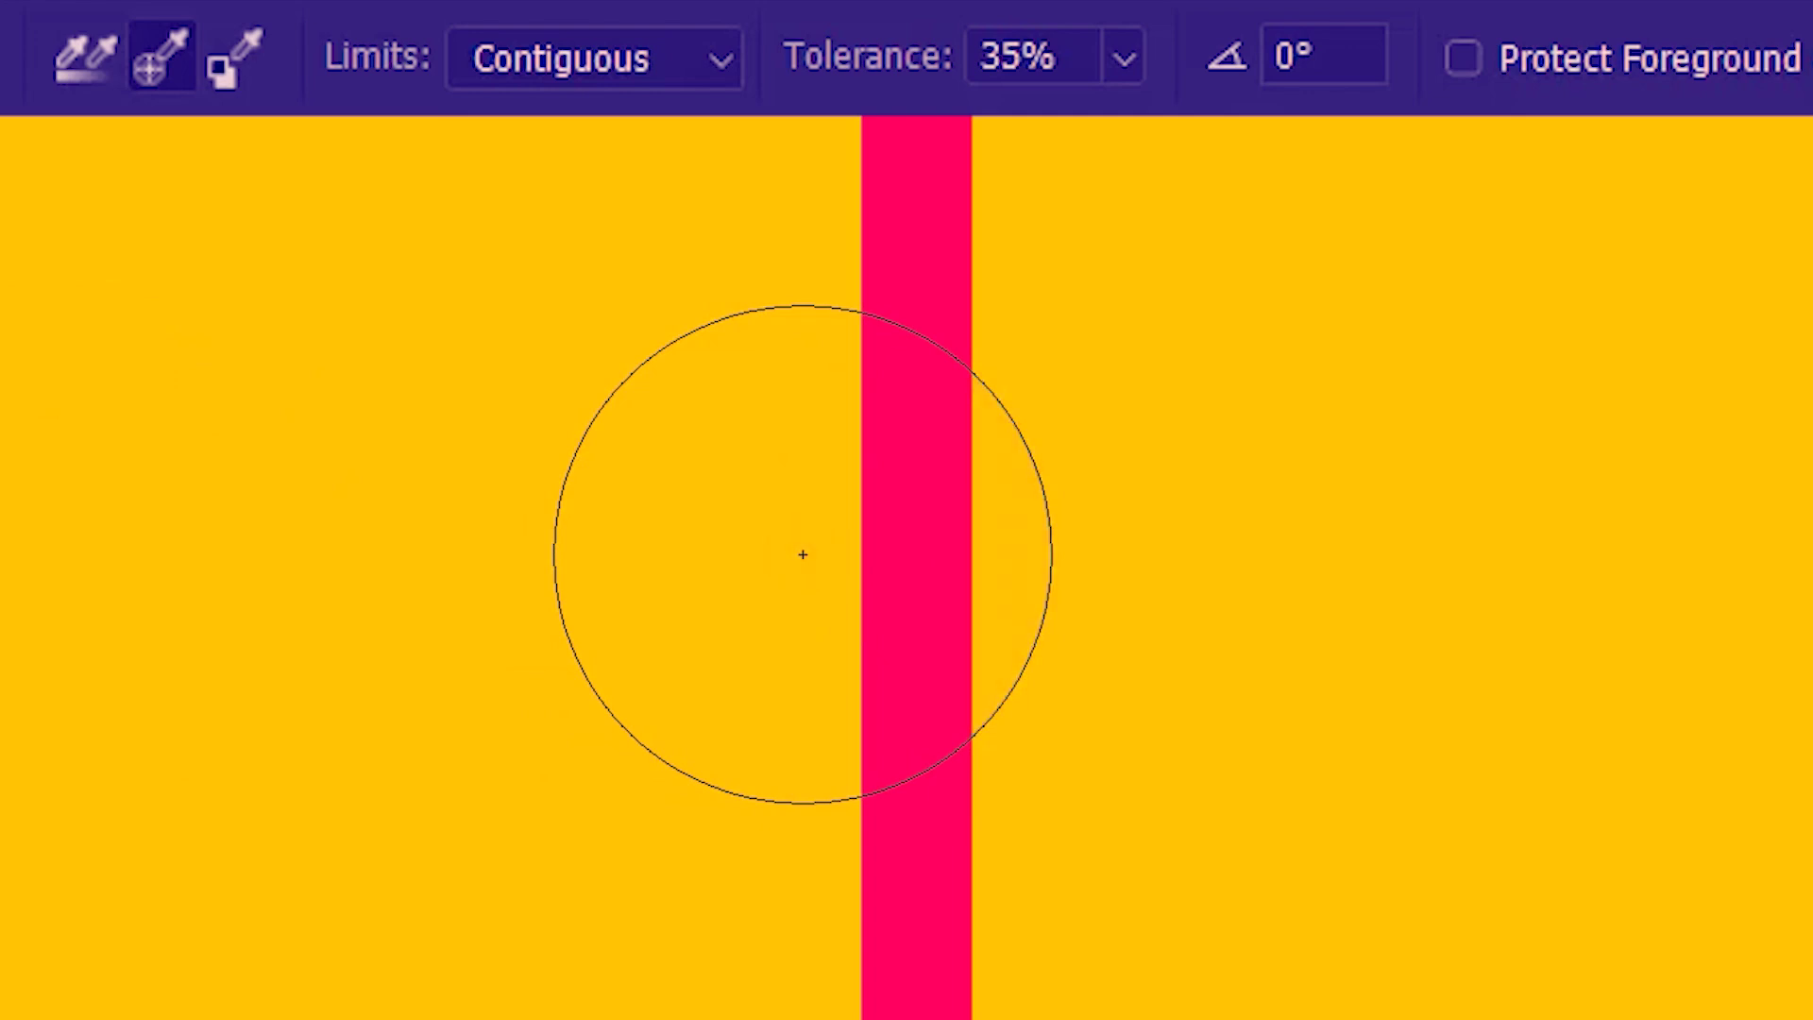
{"action": "left_click", "coordinate": [803, 554]}
{"action": "left_click", "coordinate": [802, 554]}
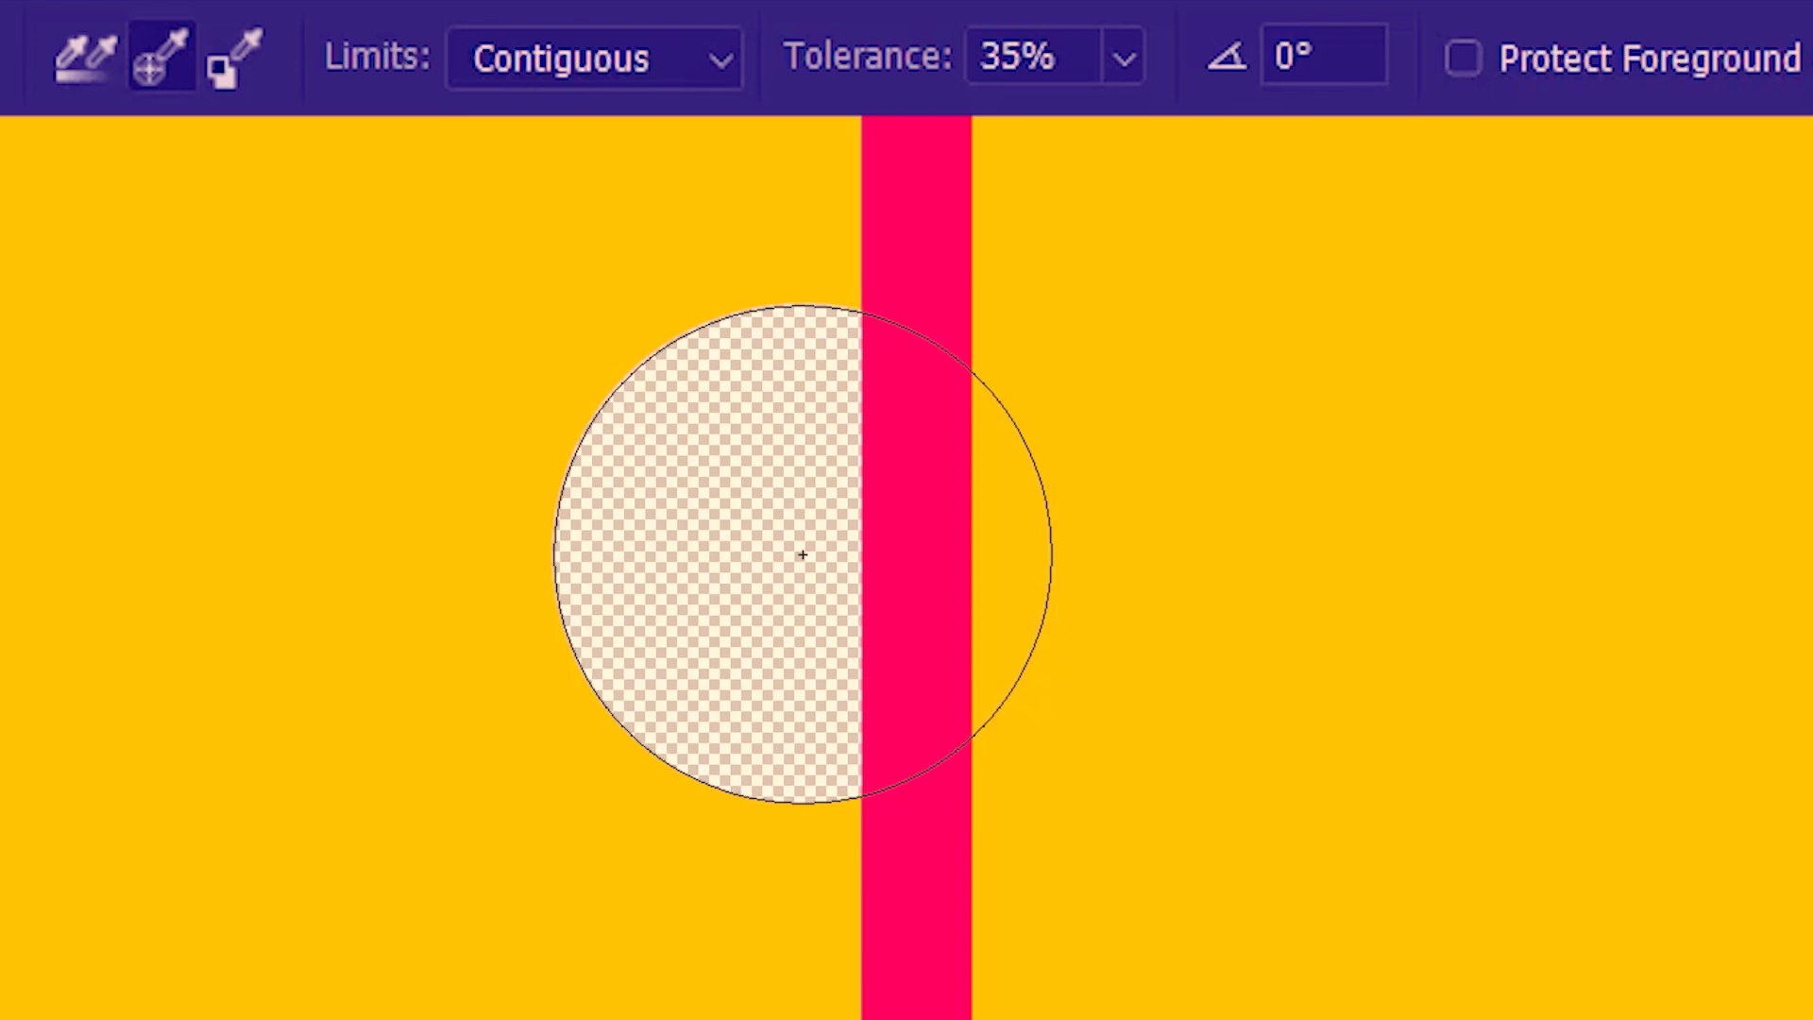
{"action": "left_click", "coordinate": [927, 555]}
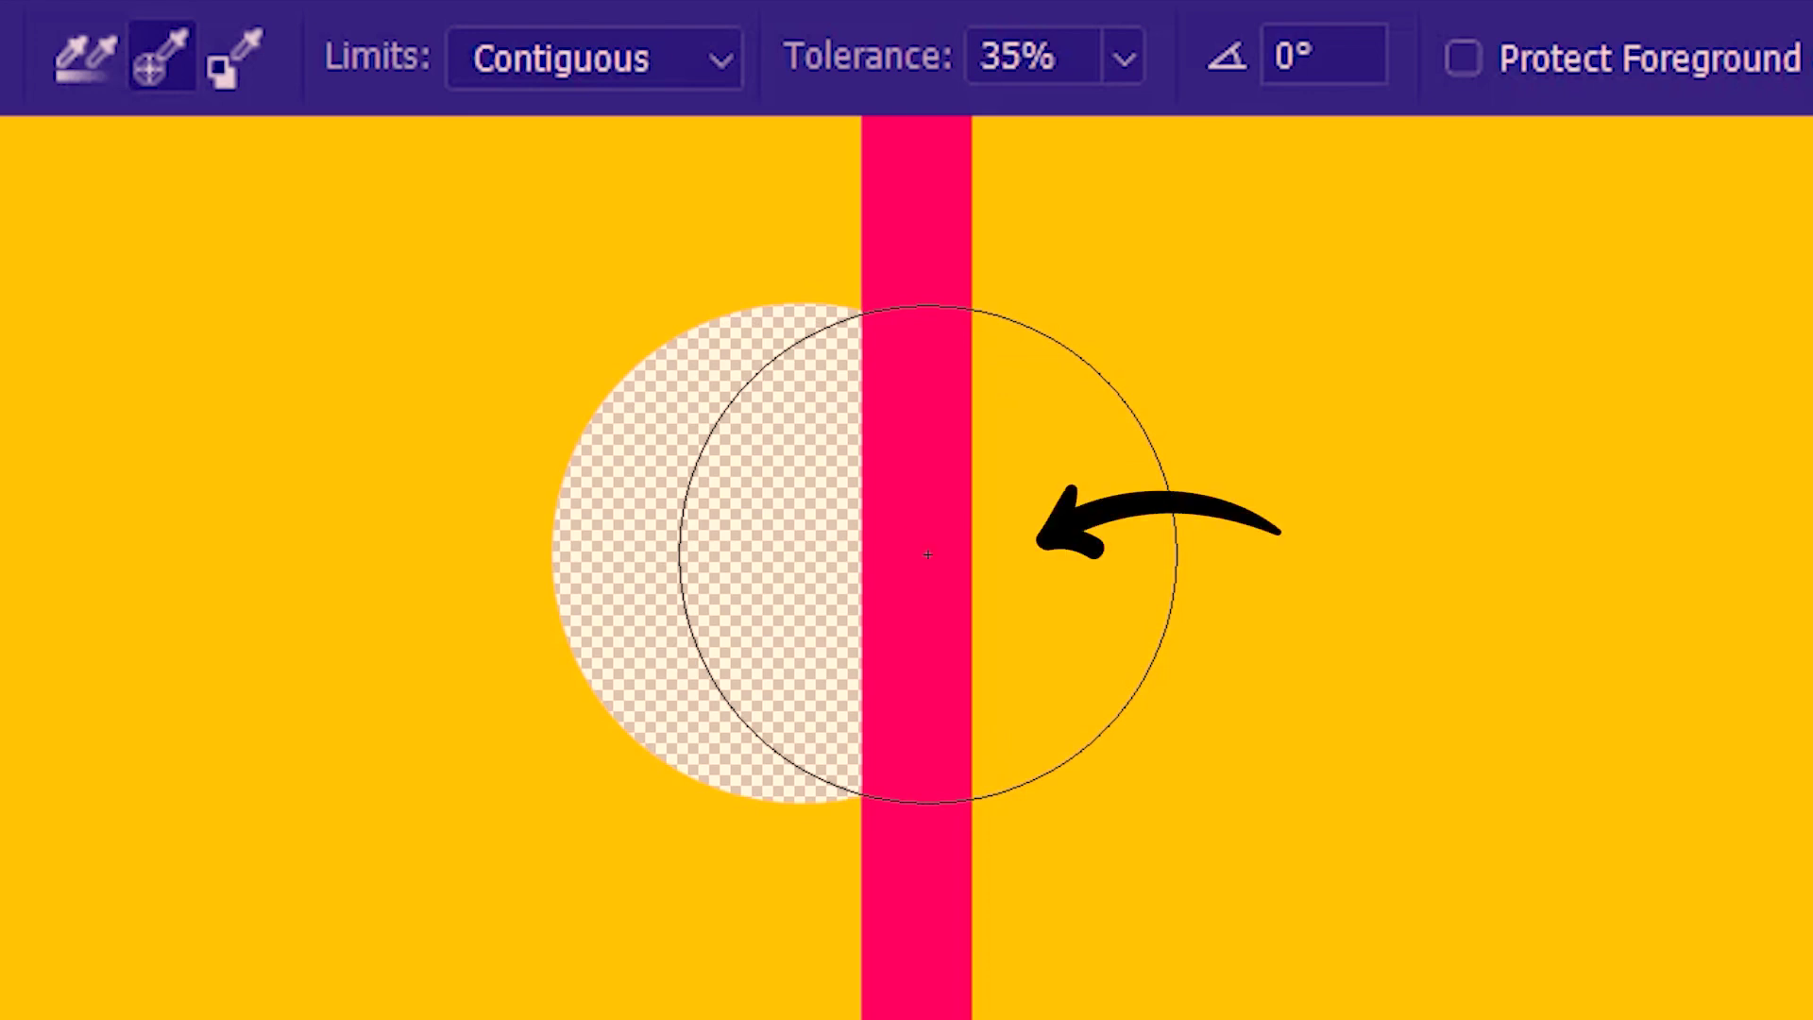
{"action": "left_click", "coordinate": [984, 558]}
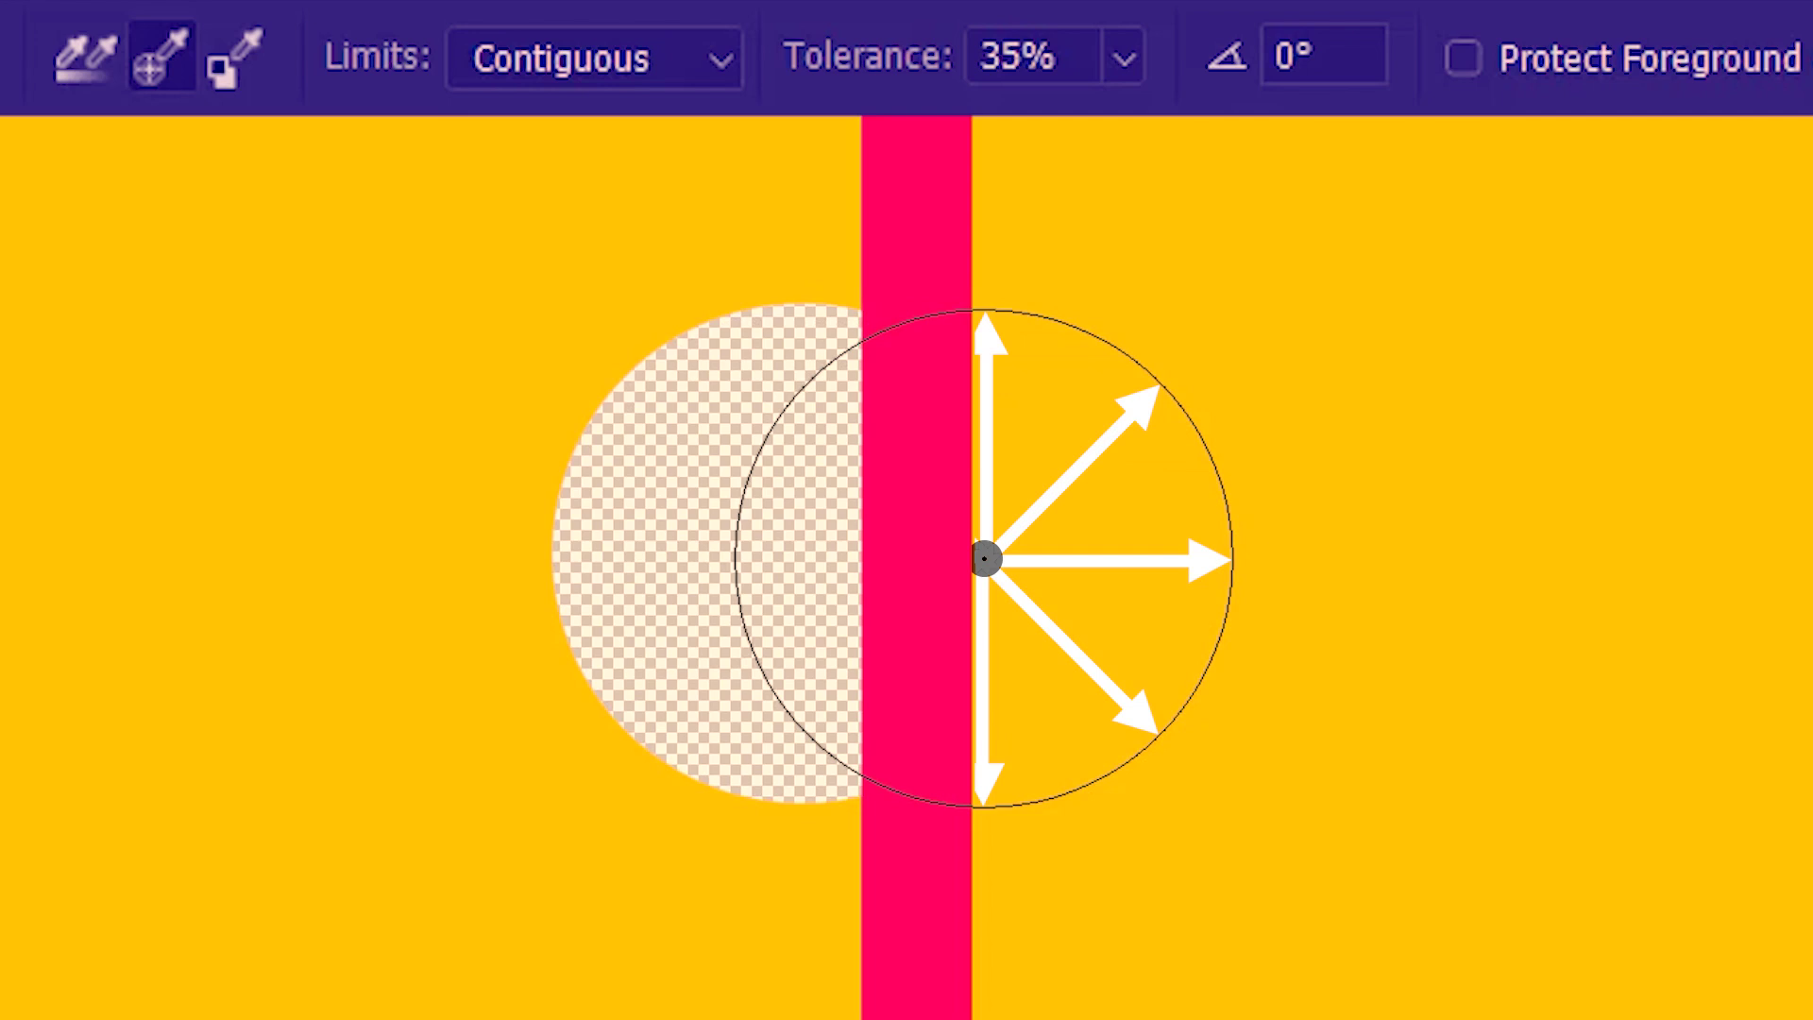
{"action": "left_click_drag", "start_coordinate": [984, 558], "coordinate": [993, 558]}
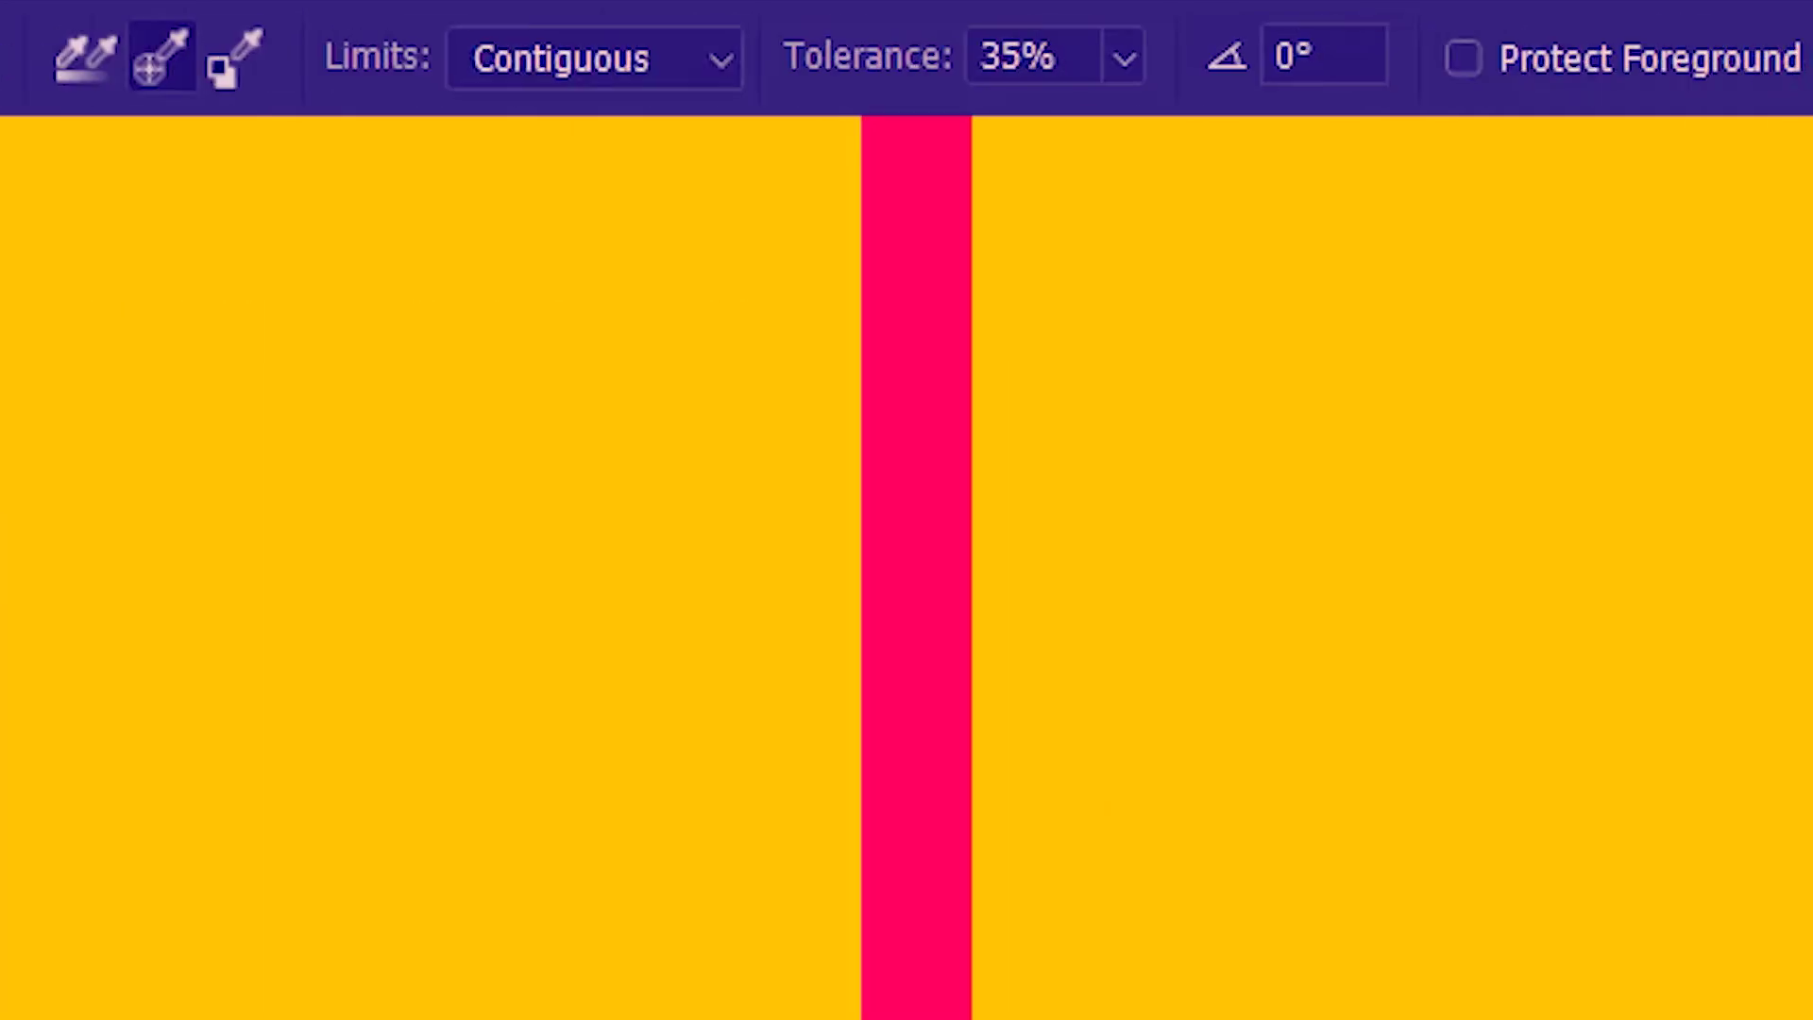
- Set the eraser limits to Discontiguous and erase the yellow on both sides of the pink stripe with a single dab
{"action": "left_click", "coordinate": [586, 52]}
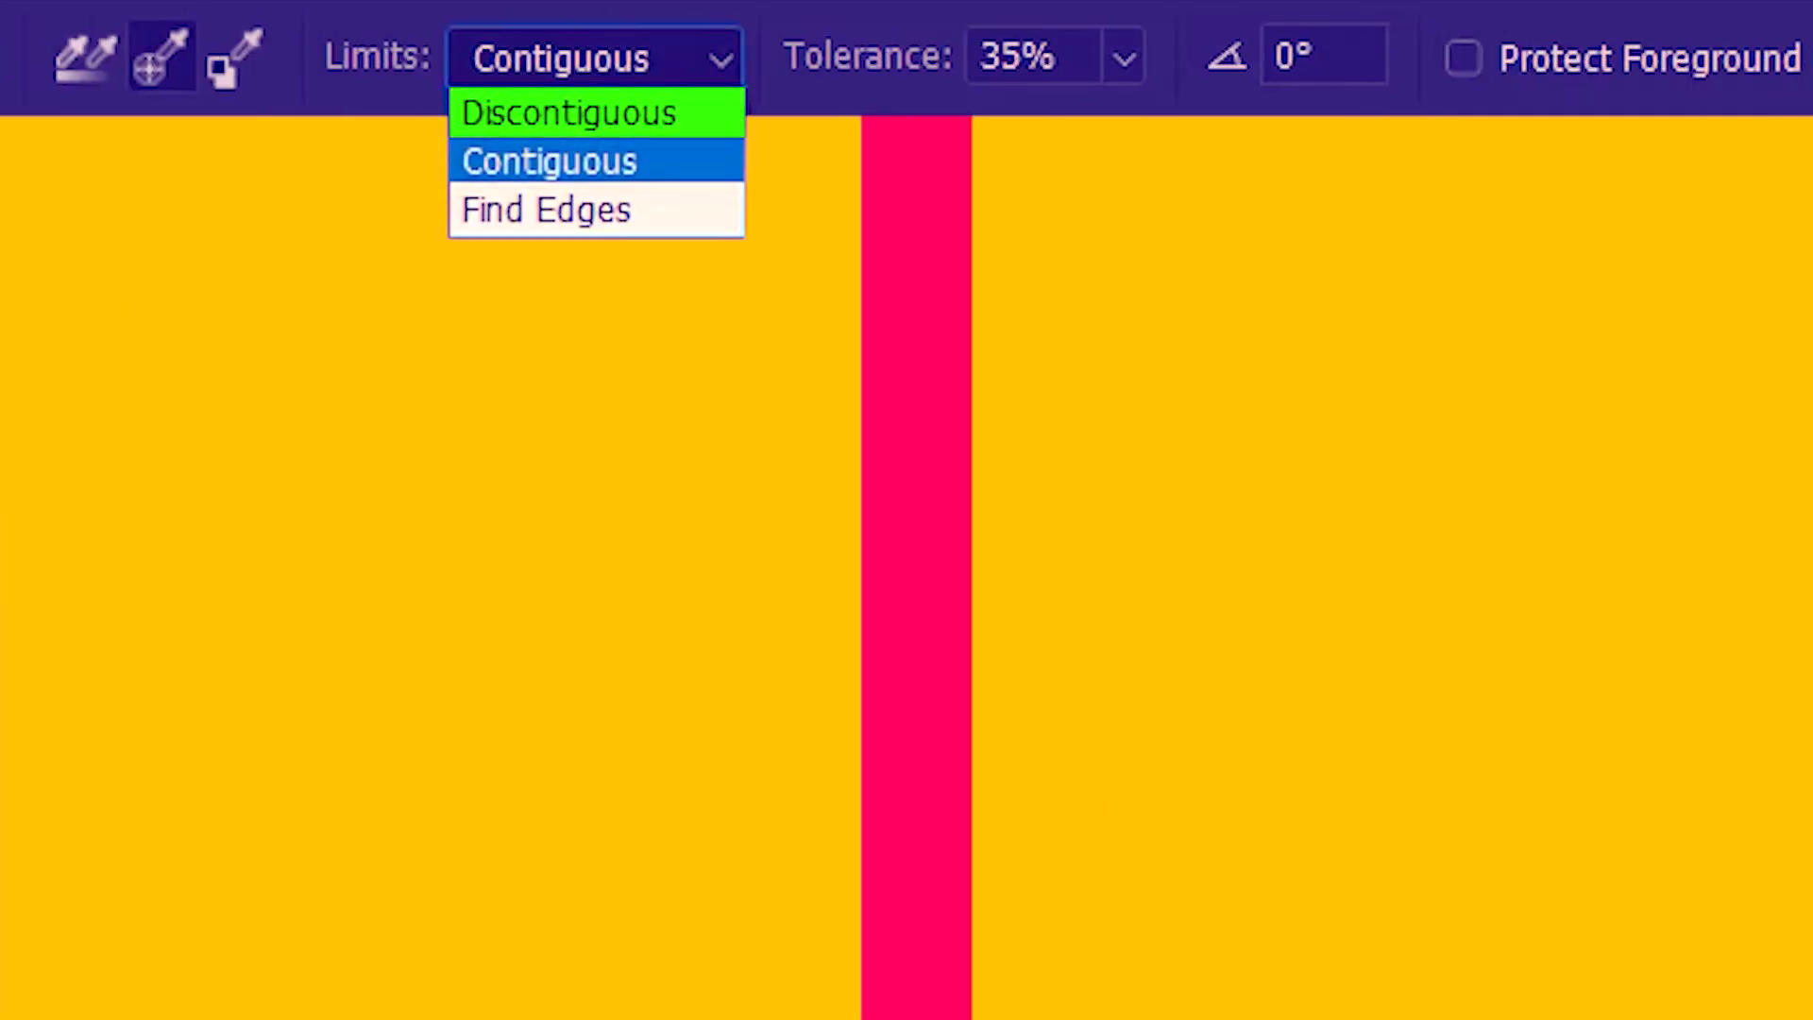
{"action": "left_click", "coordinate": [652, 112]}
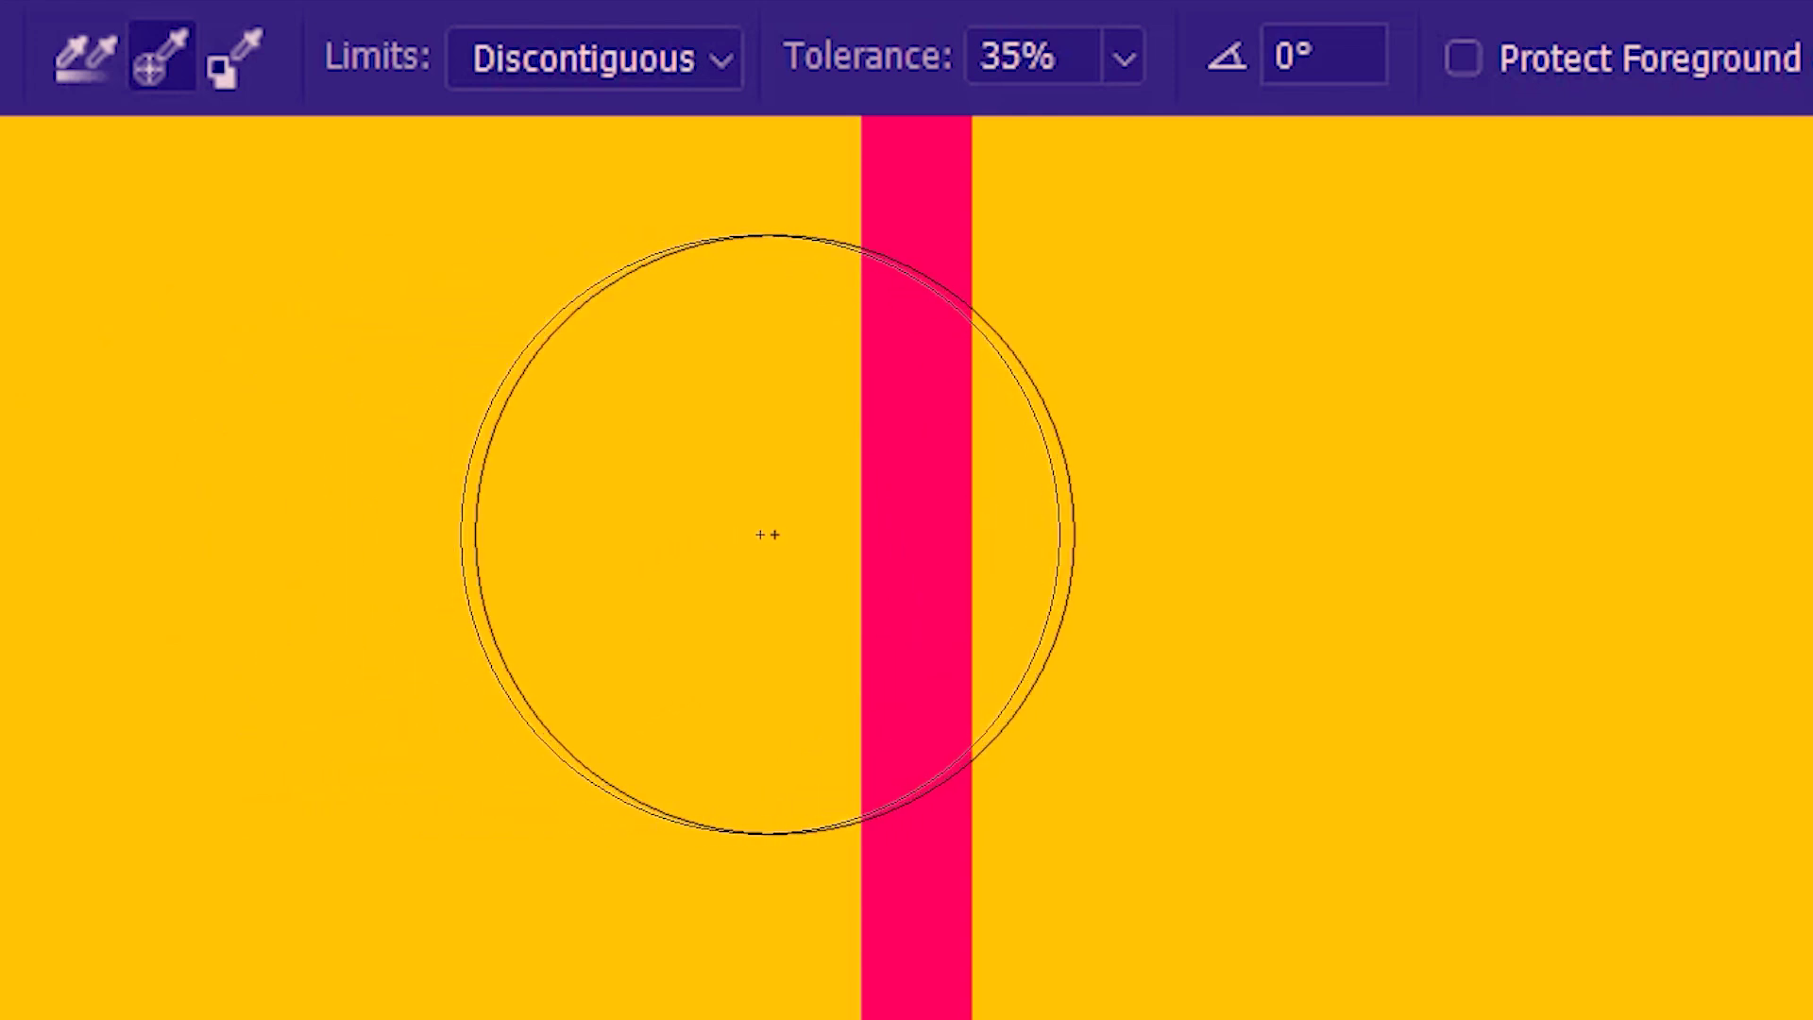
{"action": "left_click", "coordinate": [822, 535]}
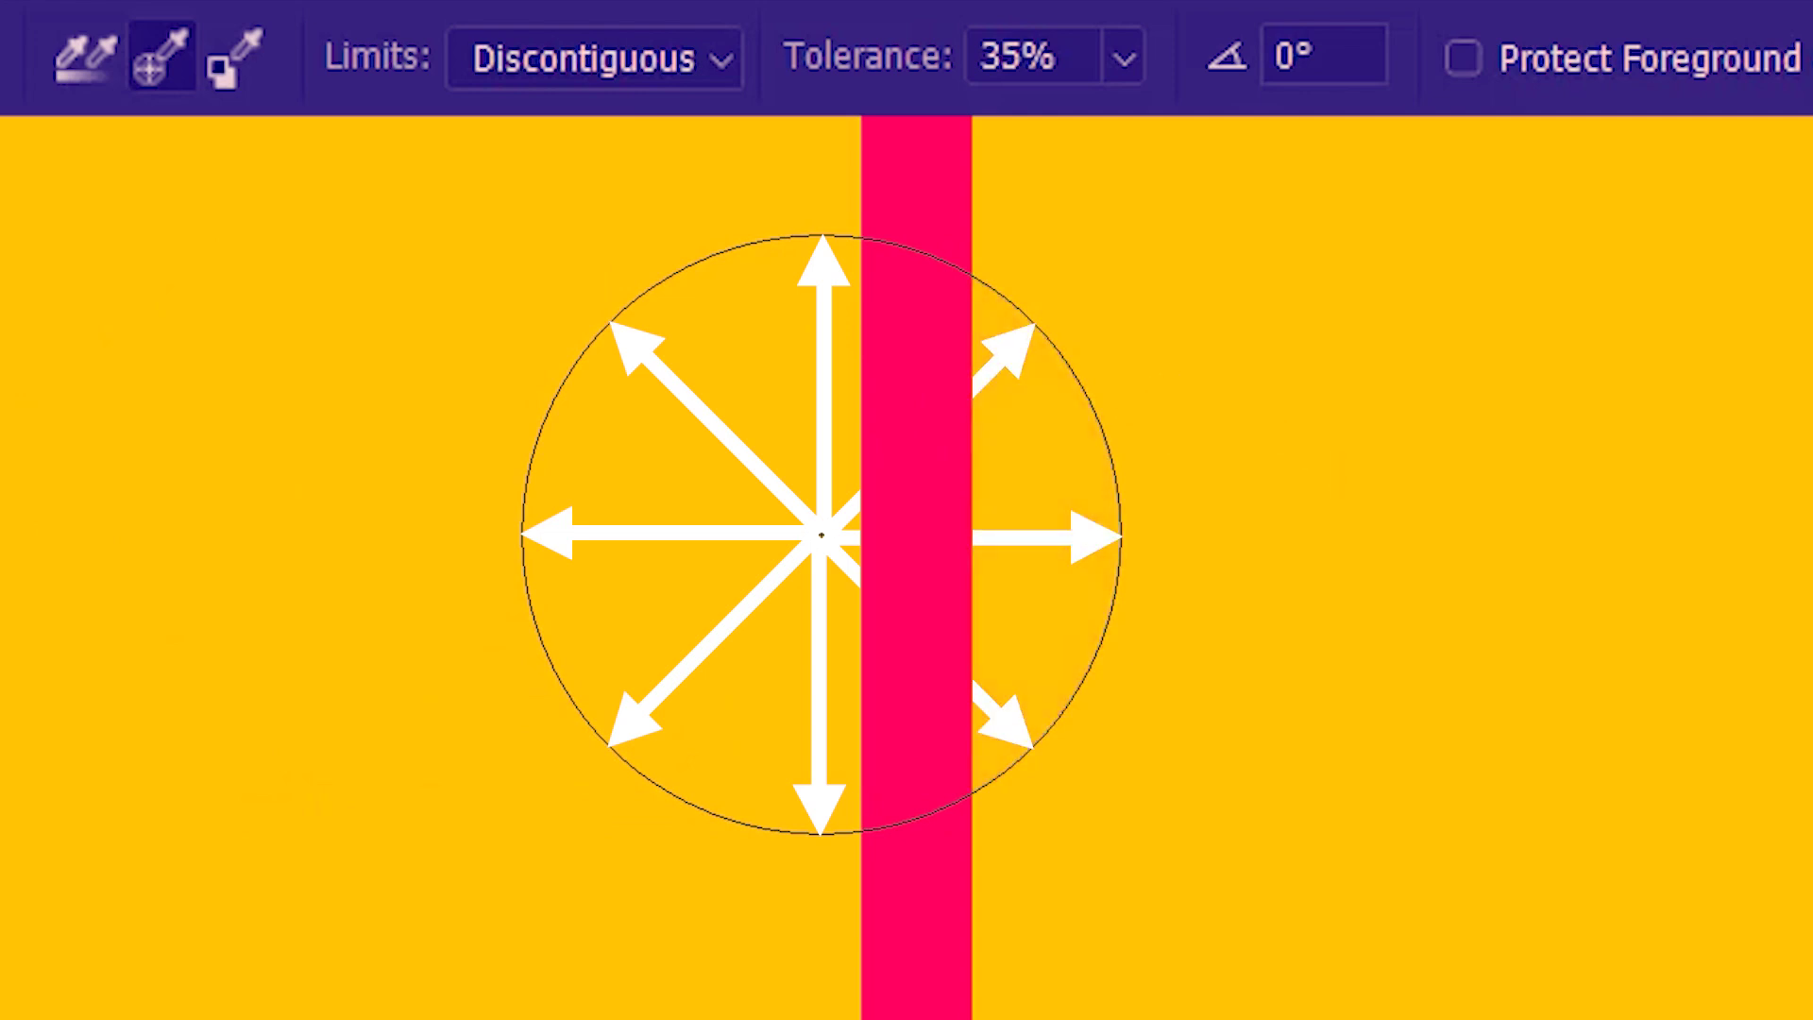
{"action": "left_click", "coordinate": [821, 535]}
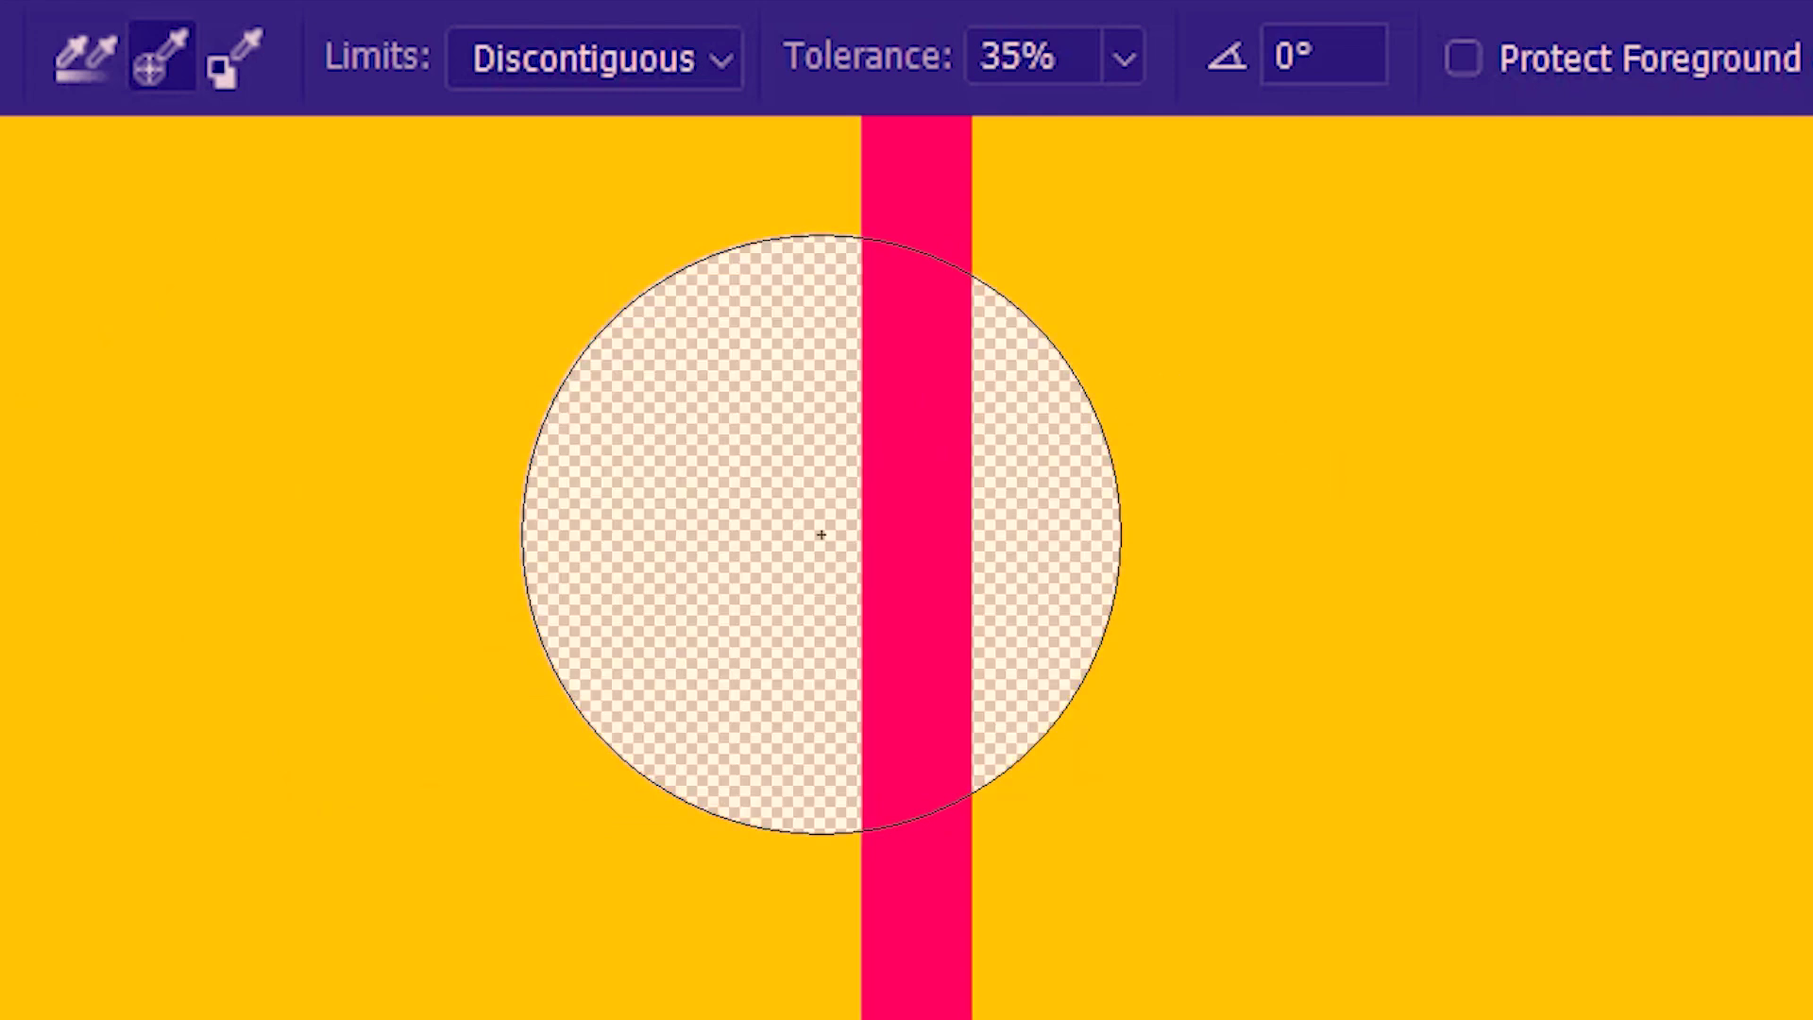
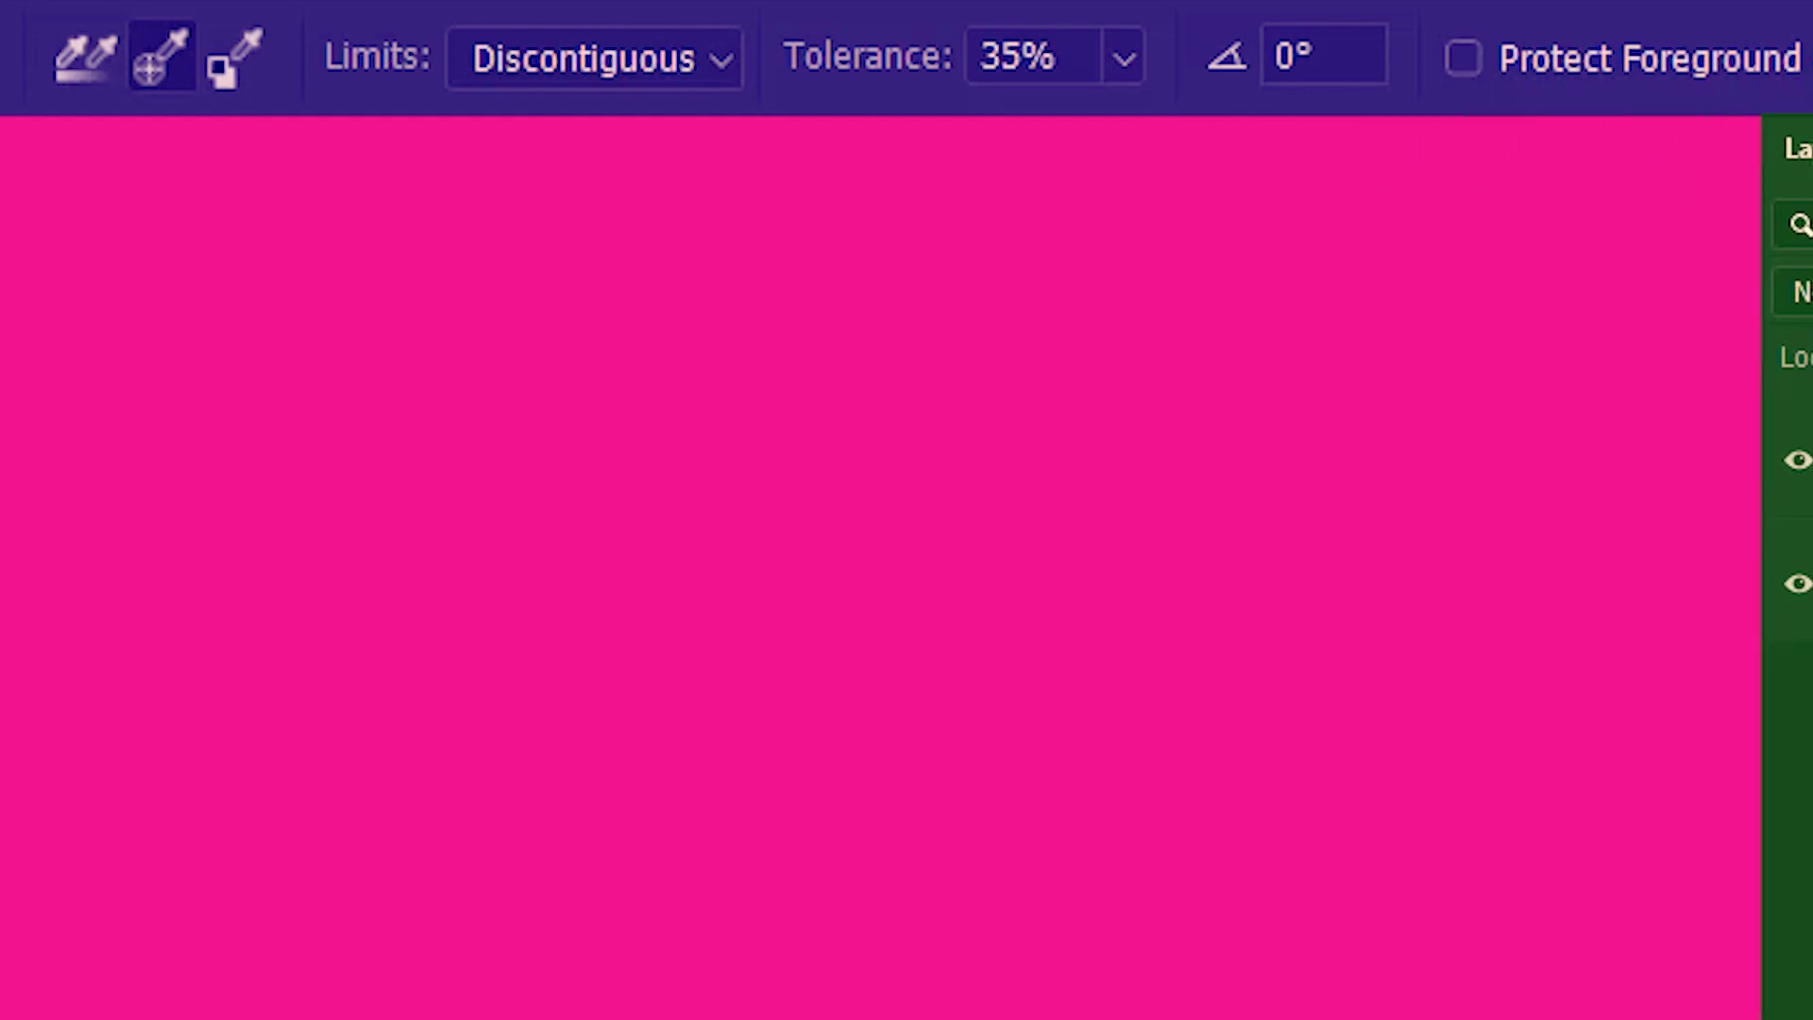
- Set the eraser limits to Contiguous and erase a horizontal row of nine overlapping dabs across the upper part of the pink area
{"action": "left_click", "coordinate": [608, 52]}
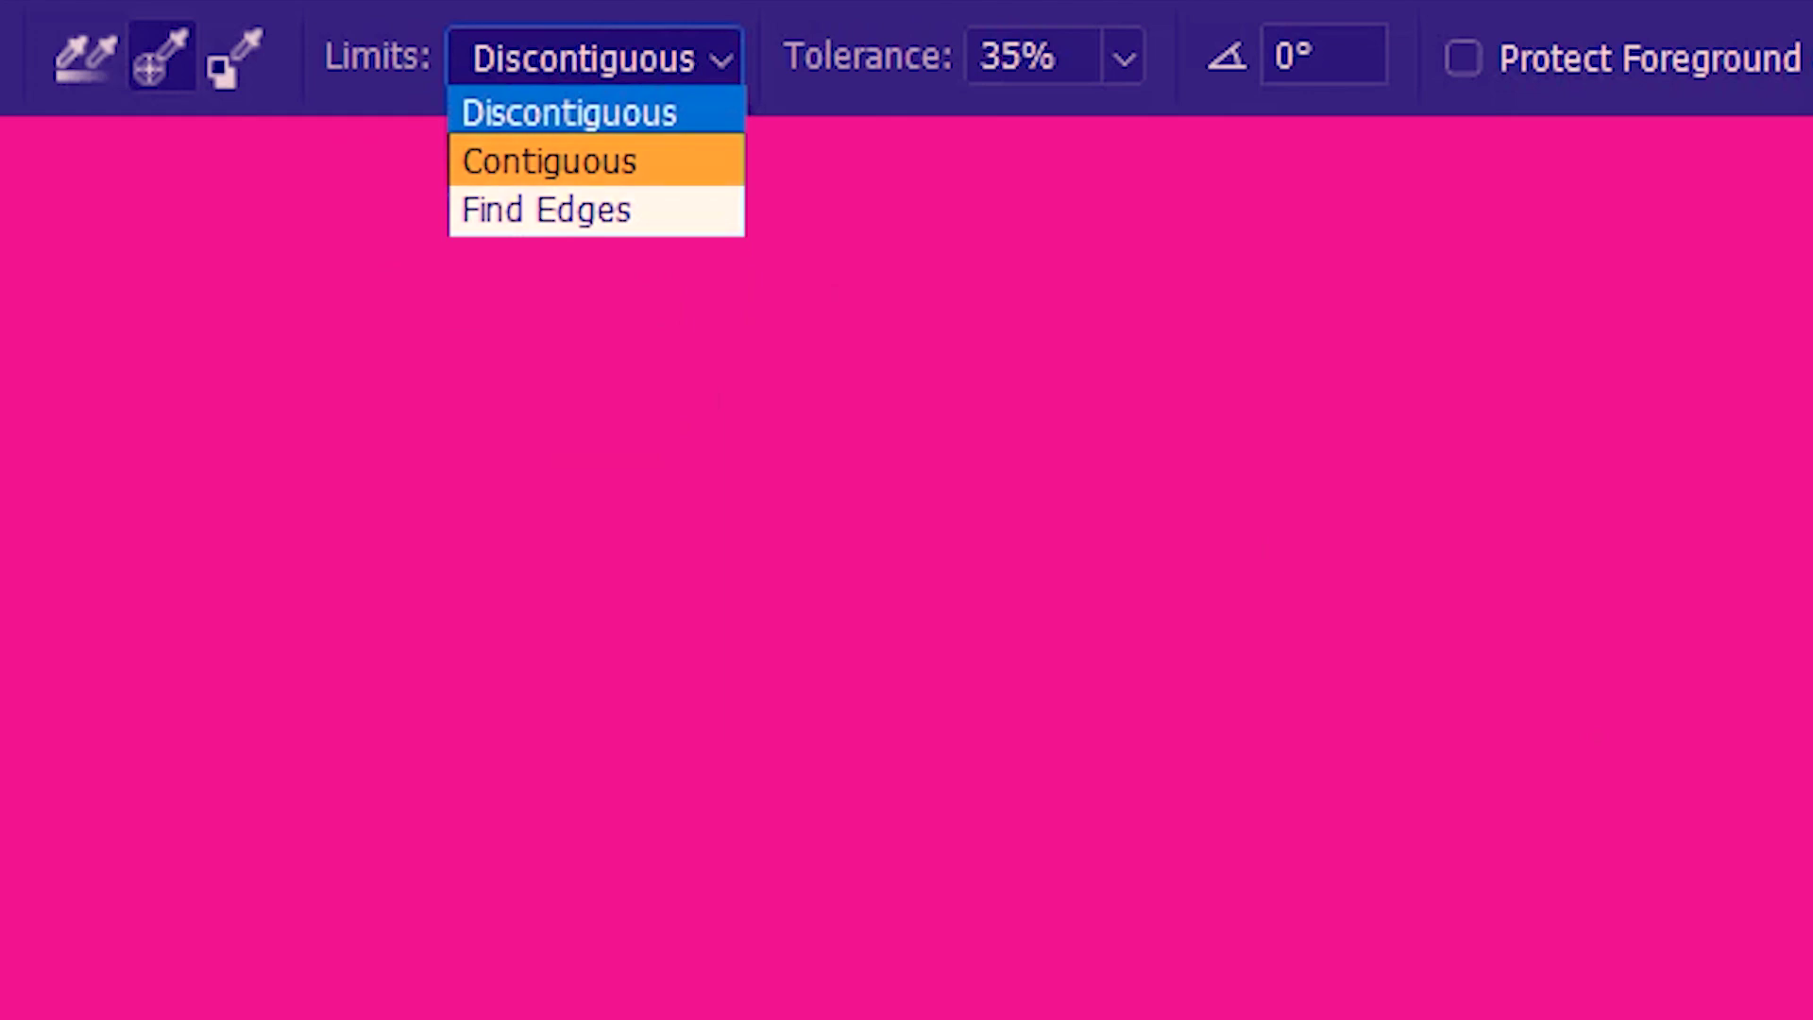
{"action": "left_click", "coordinate": [710, 166]}
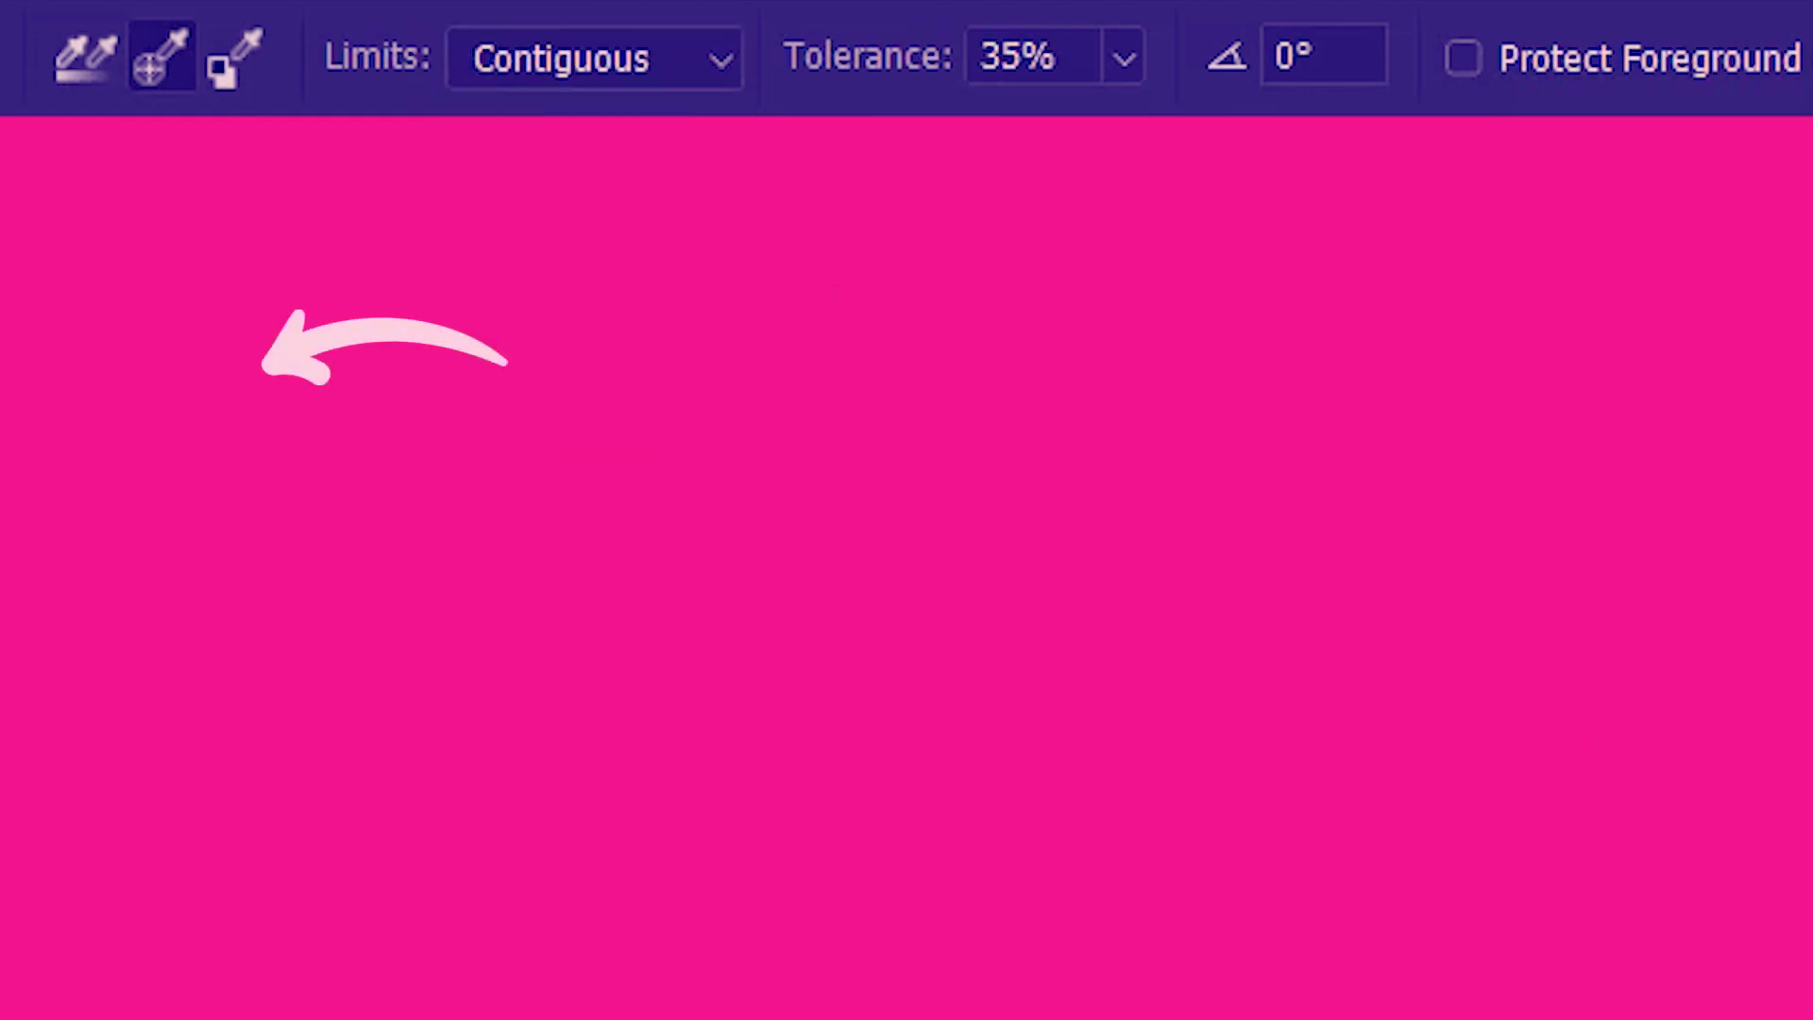
{"action": "left_click", "coordinate": [258, 379]}
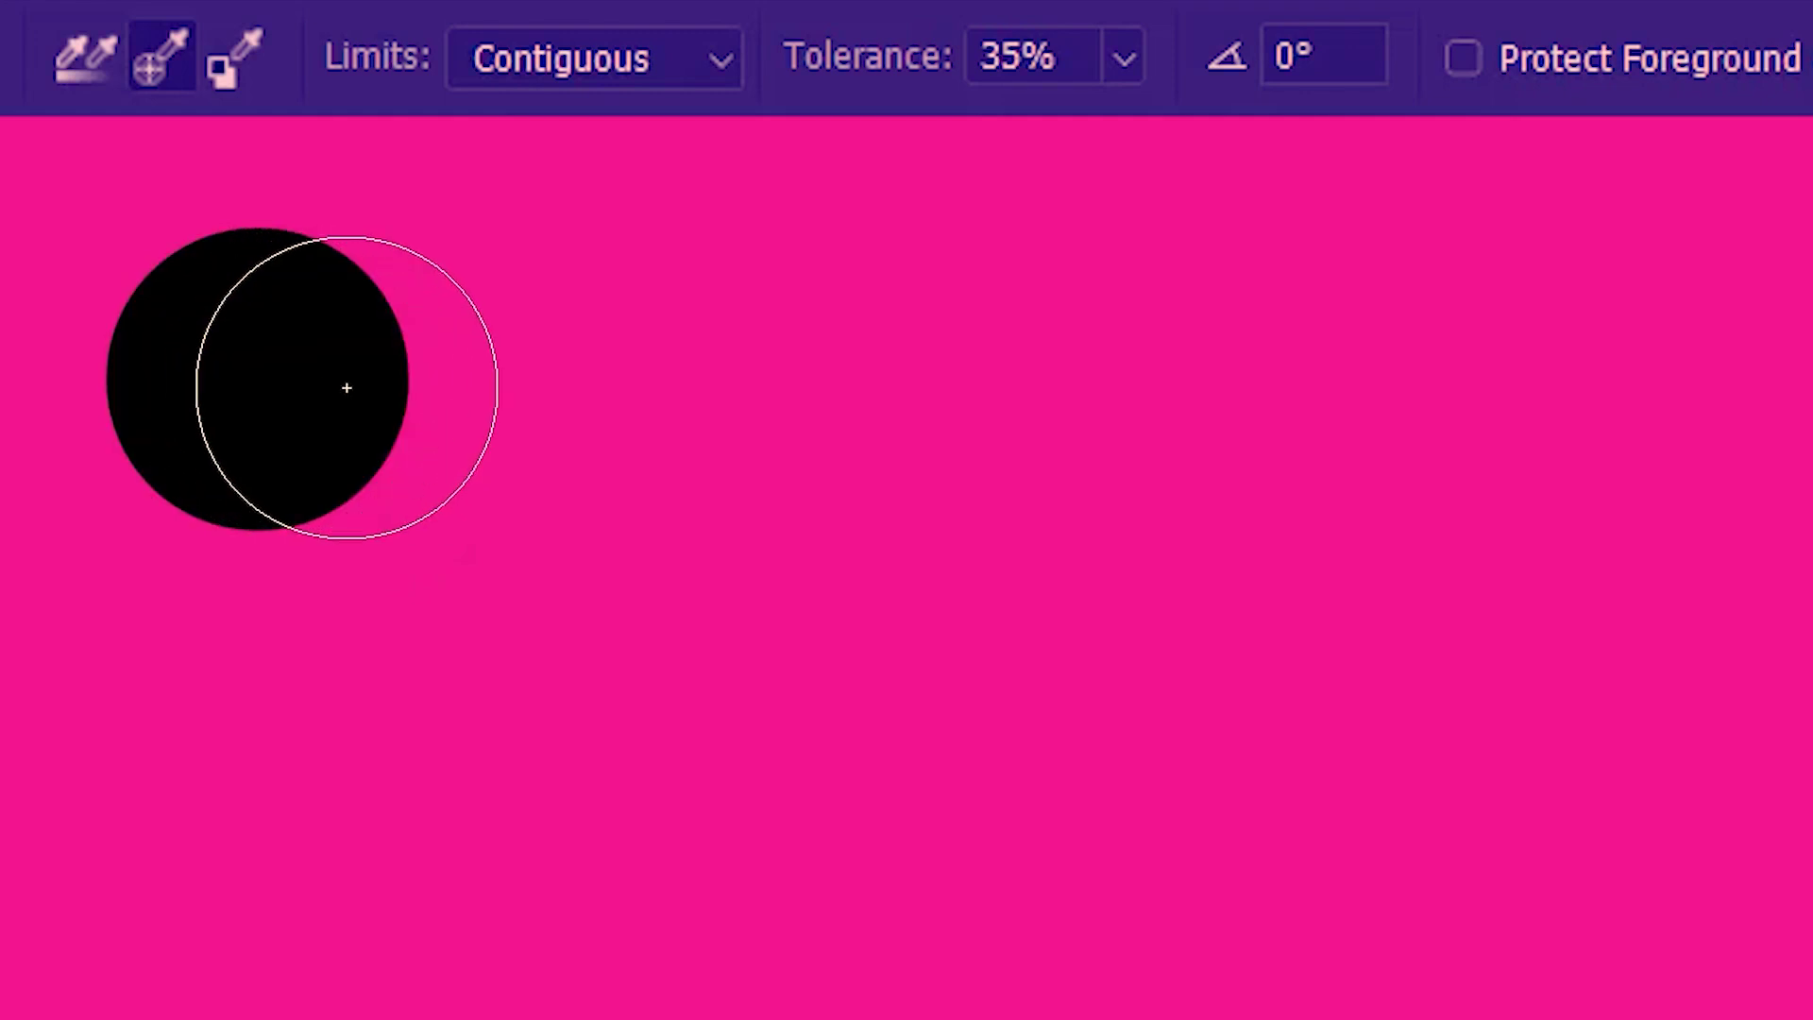
{"action": "left_click", "coordinate": [399, 383]}
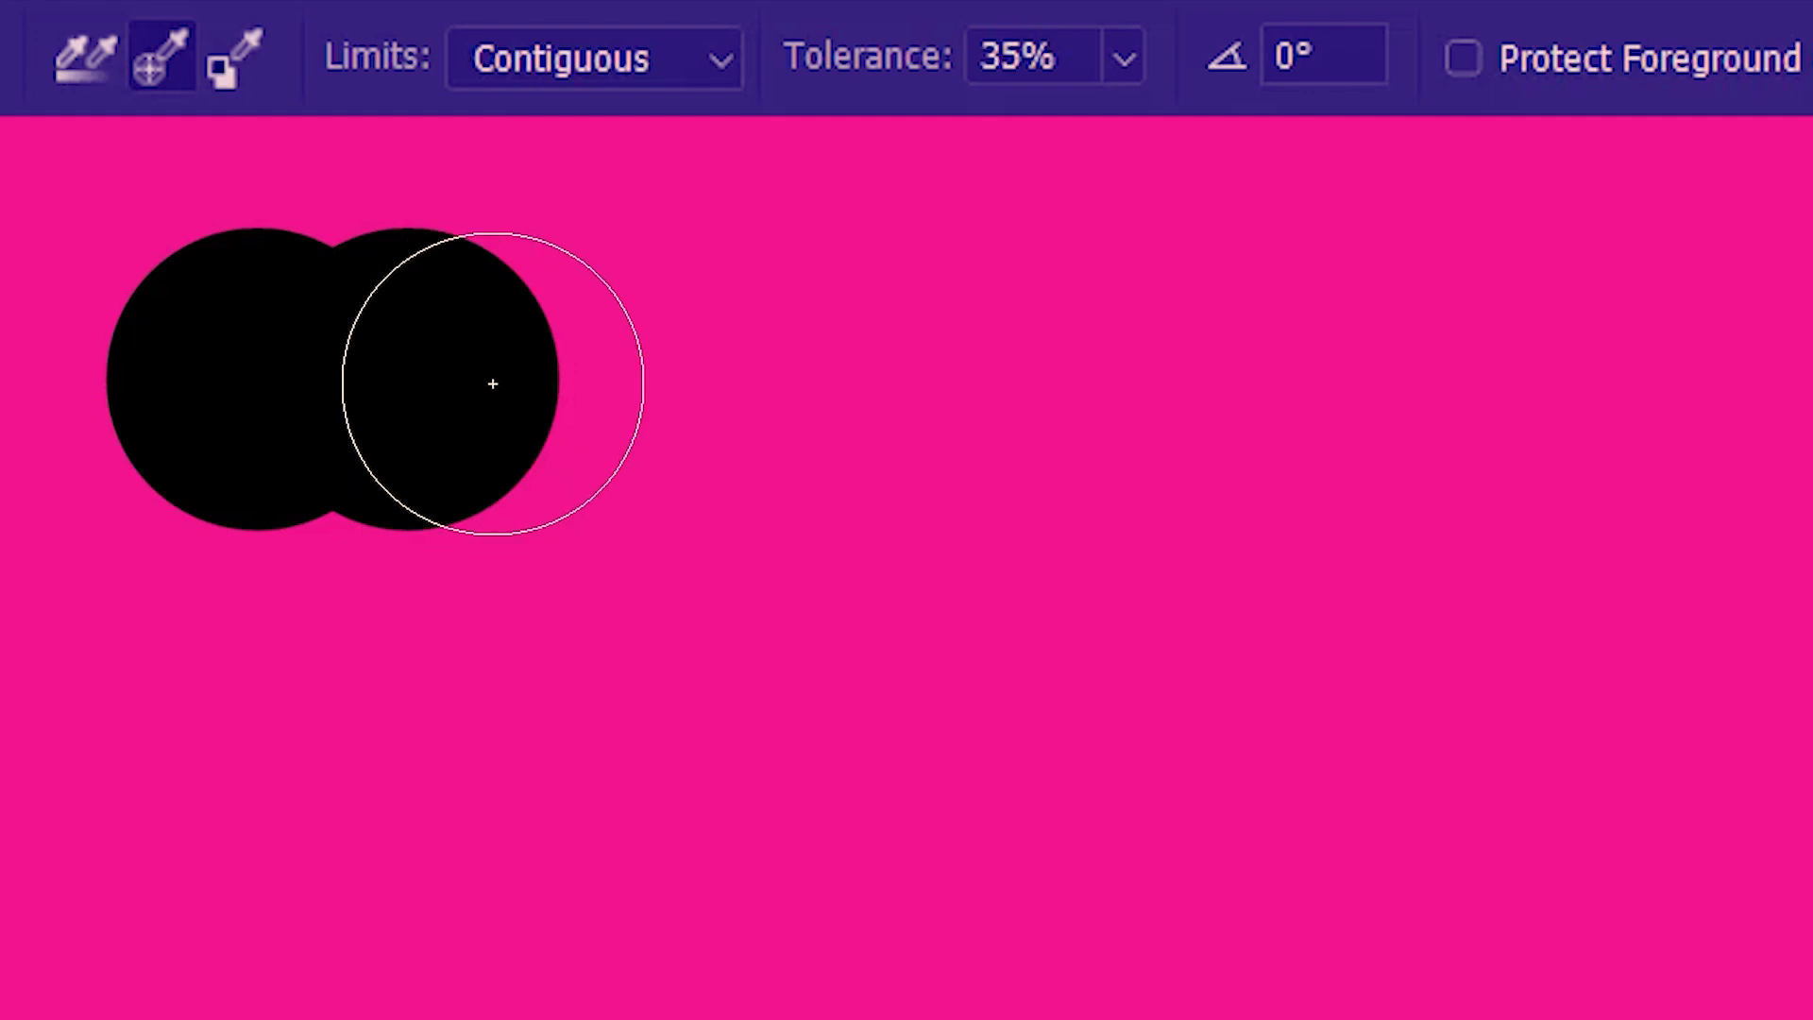
{"action": "left_click", "coordinate": [554, 383]}
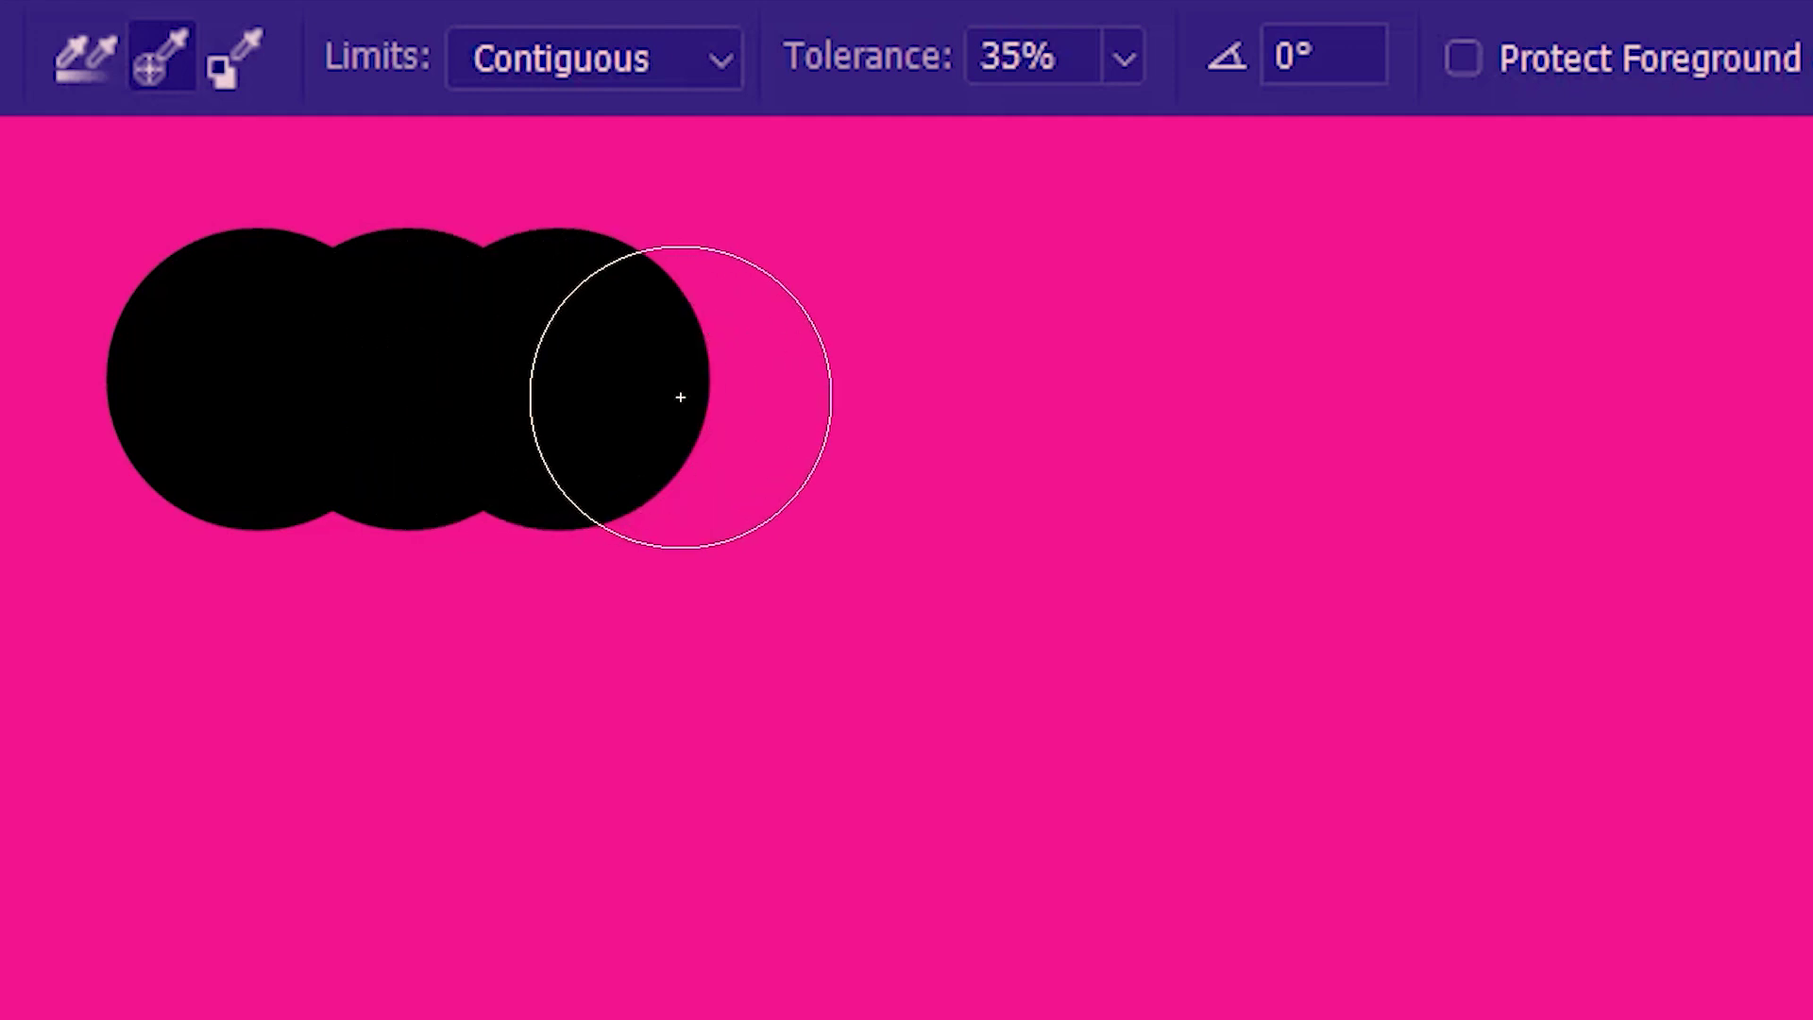
{"action": "left_click", "coordinate": [710, 395]}
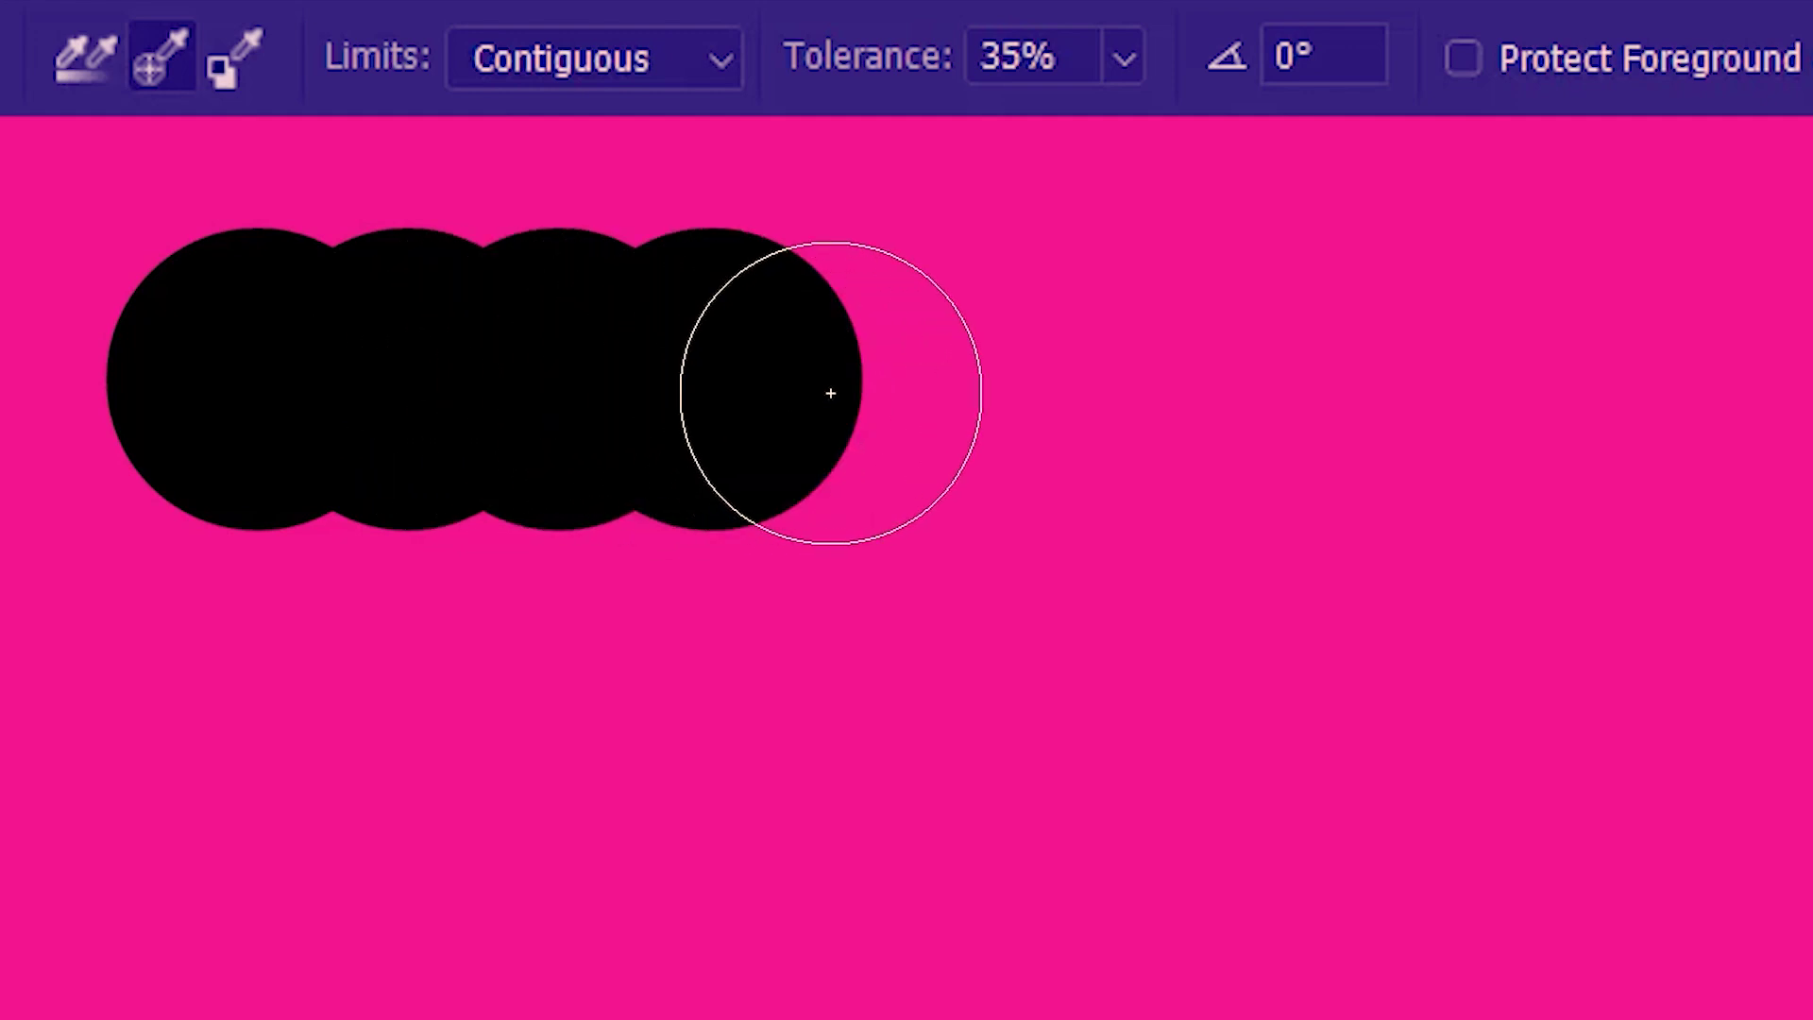
{"action": "left_click", "coordinate": [860, 380]}
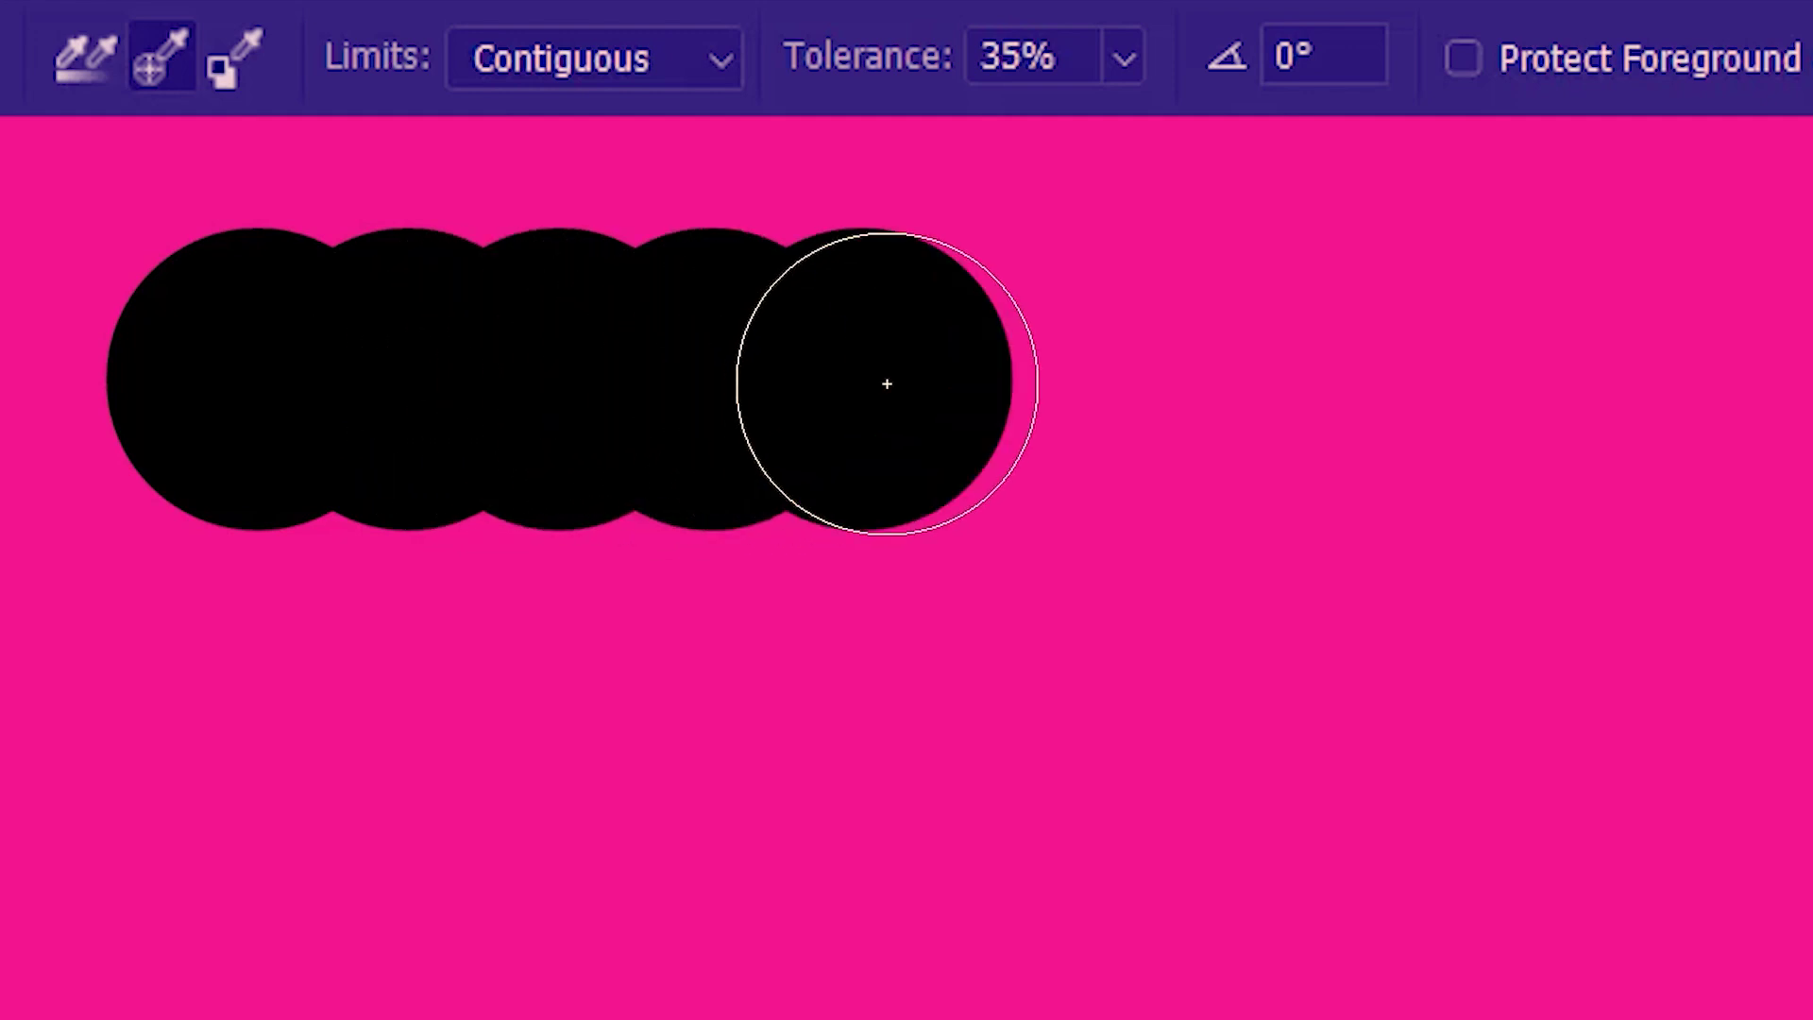
{"action": "left_click", "coordinate": [1013, 383]}
{"action": "left_click", "coordinate": [1169, 391]}
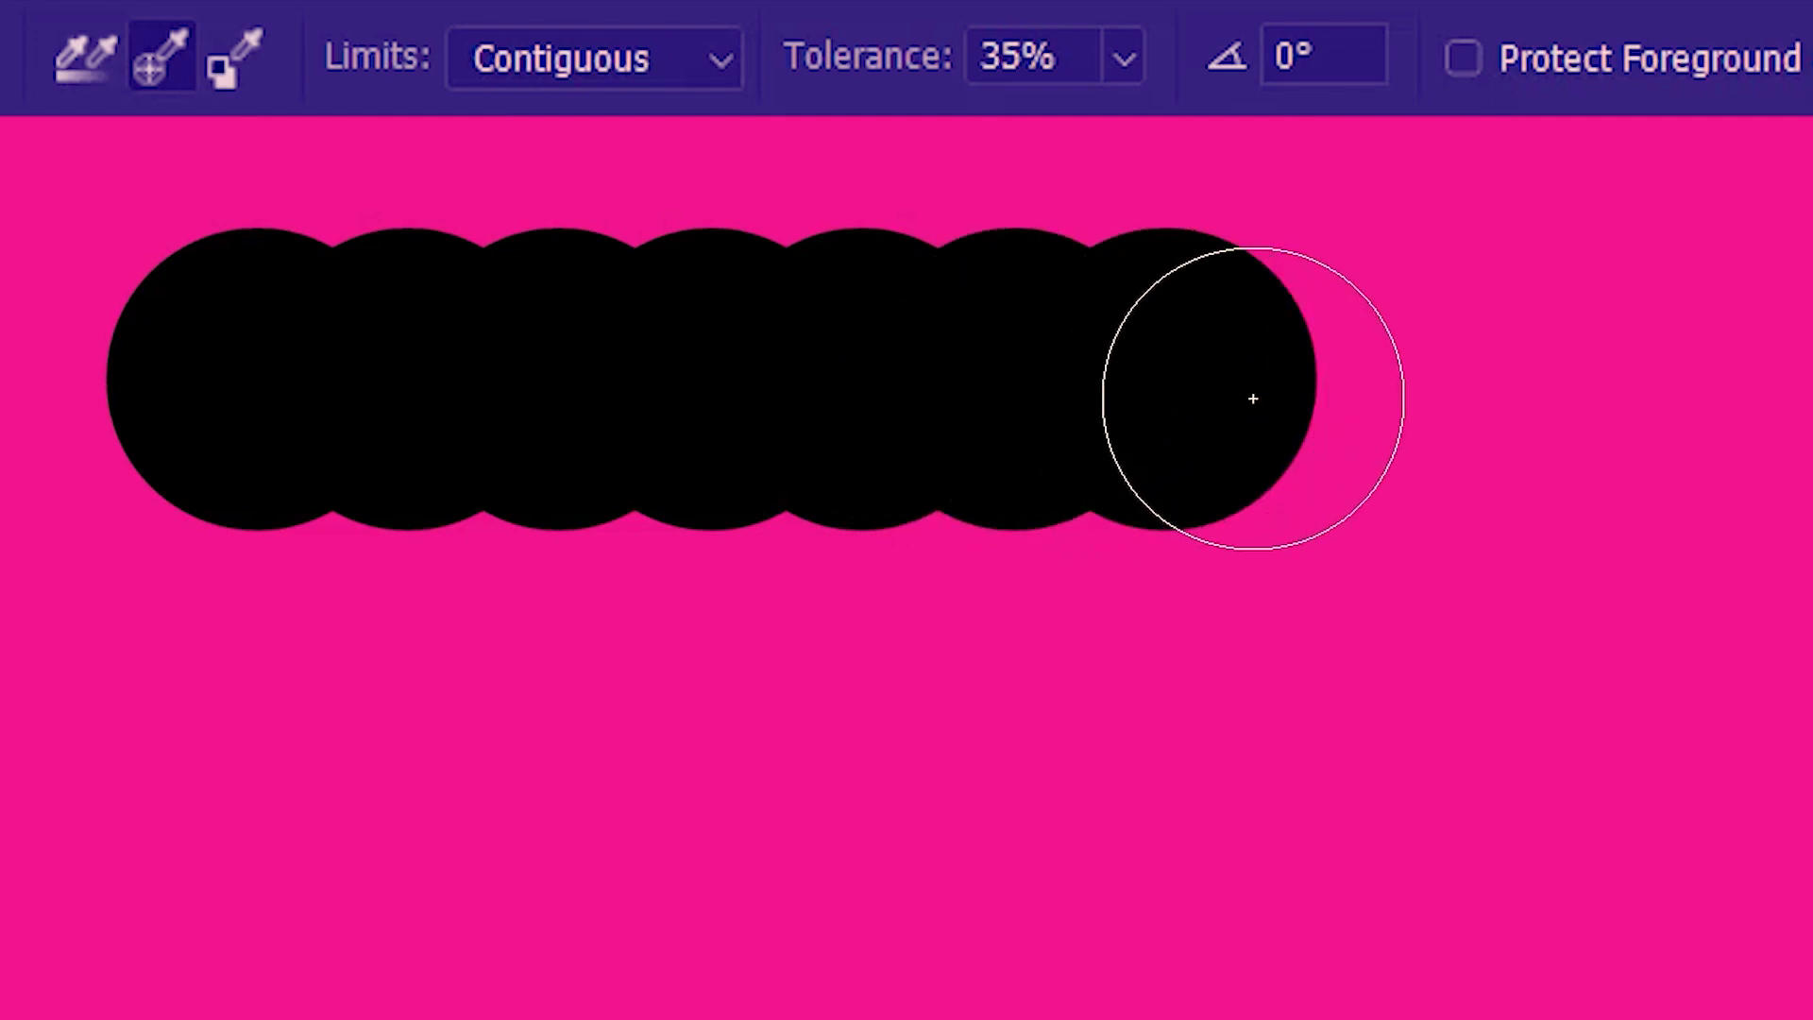
{"action": "left_click", "coordinate": [1331, 395]}
{"action": "left_click", "coordinate": [1469, 393]}
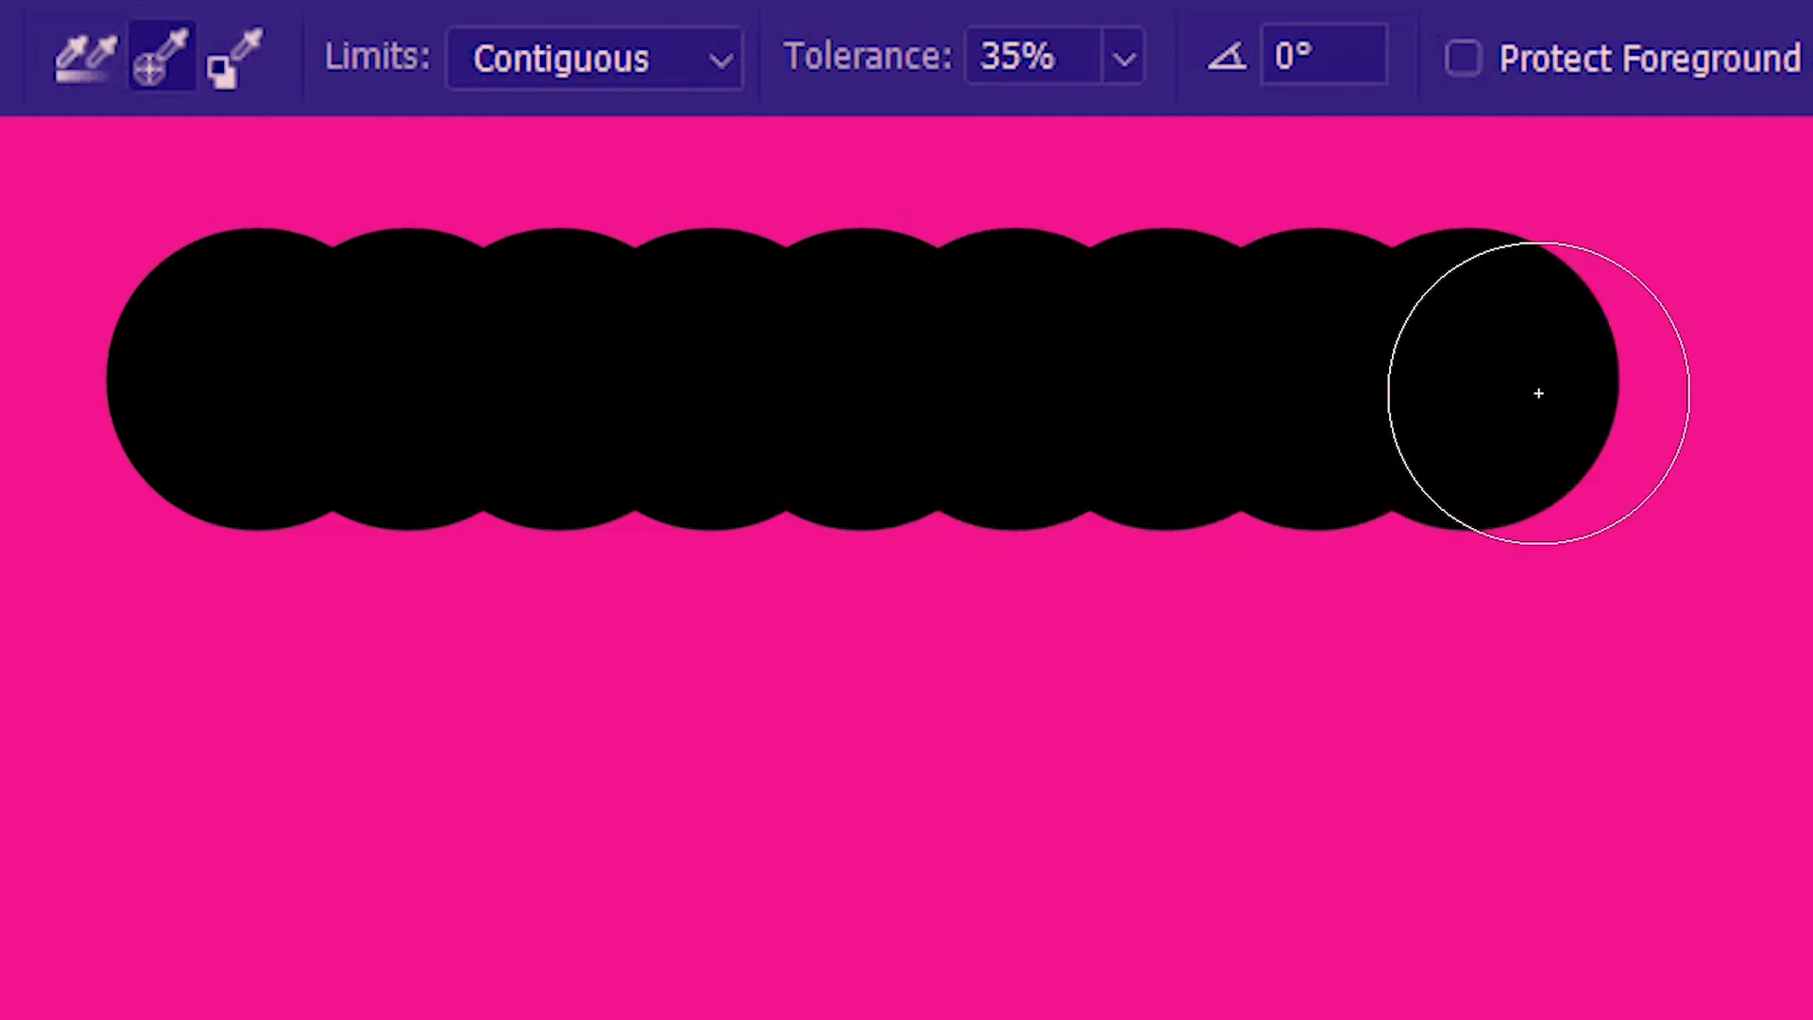
- Set the eraser limits to Discontiguous and erase one continuous horizontal band across the pink area below the row of dabs
{"action": "left_click", "coordinate": [617, 56]}
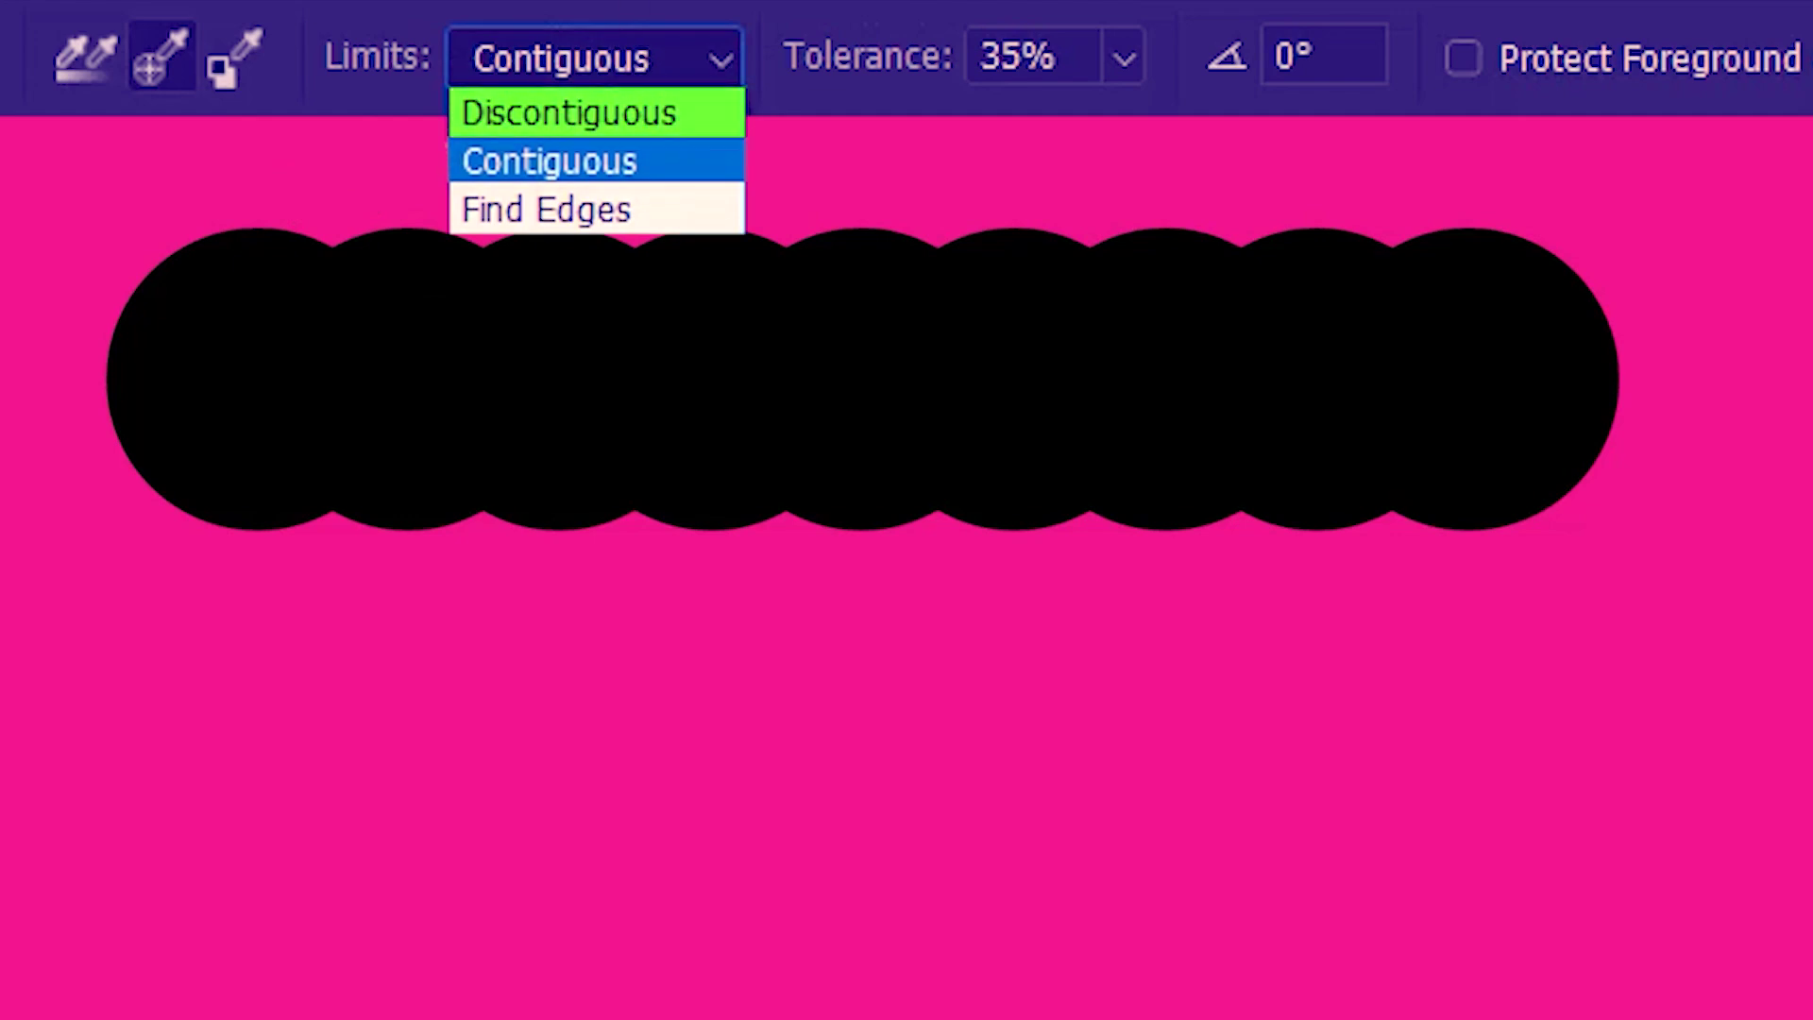
{"action": "left_click", "coordinate": [668, 113]}
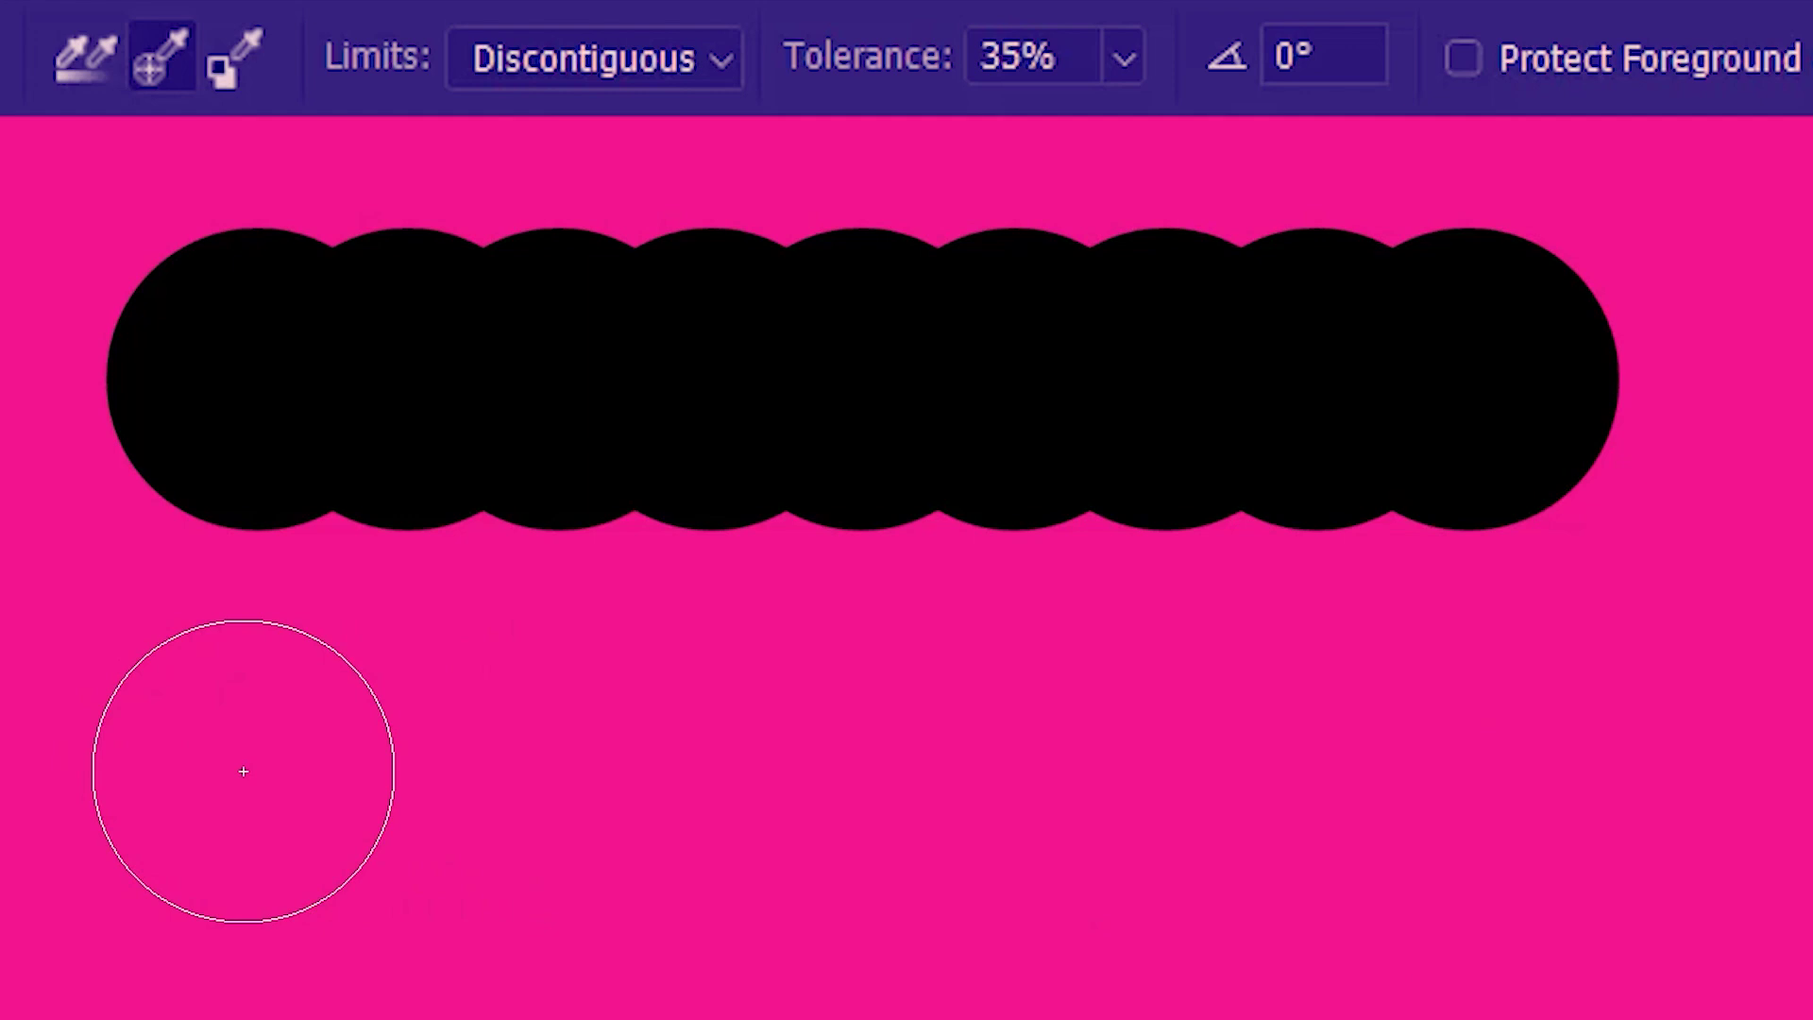
{"action": "left_click_drag", "start_coordinate": [244, 772], "coordinate": [1504, 771]}
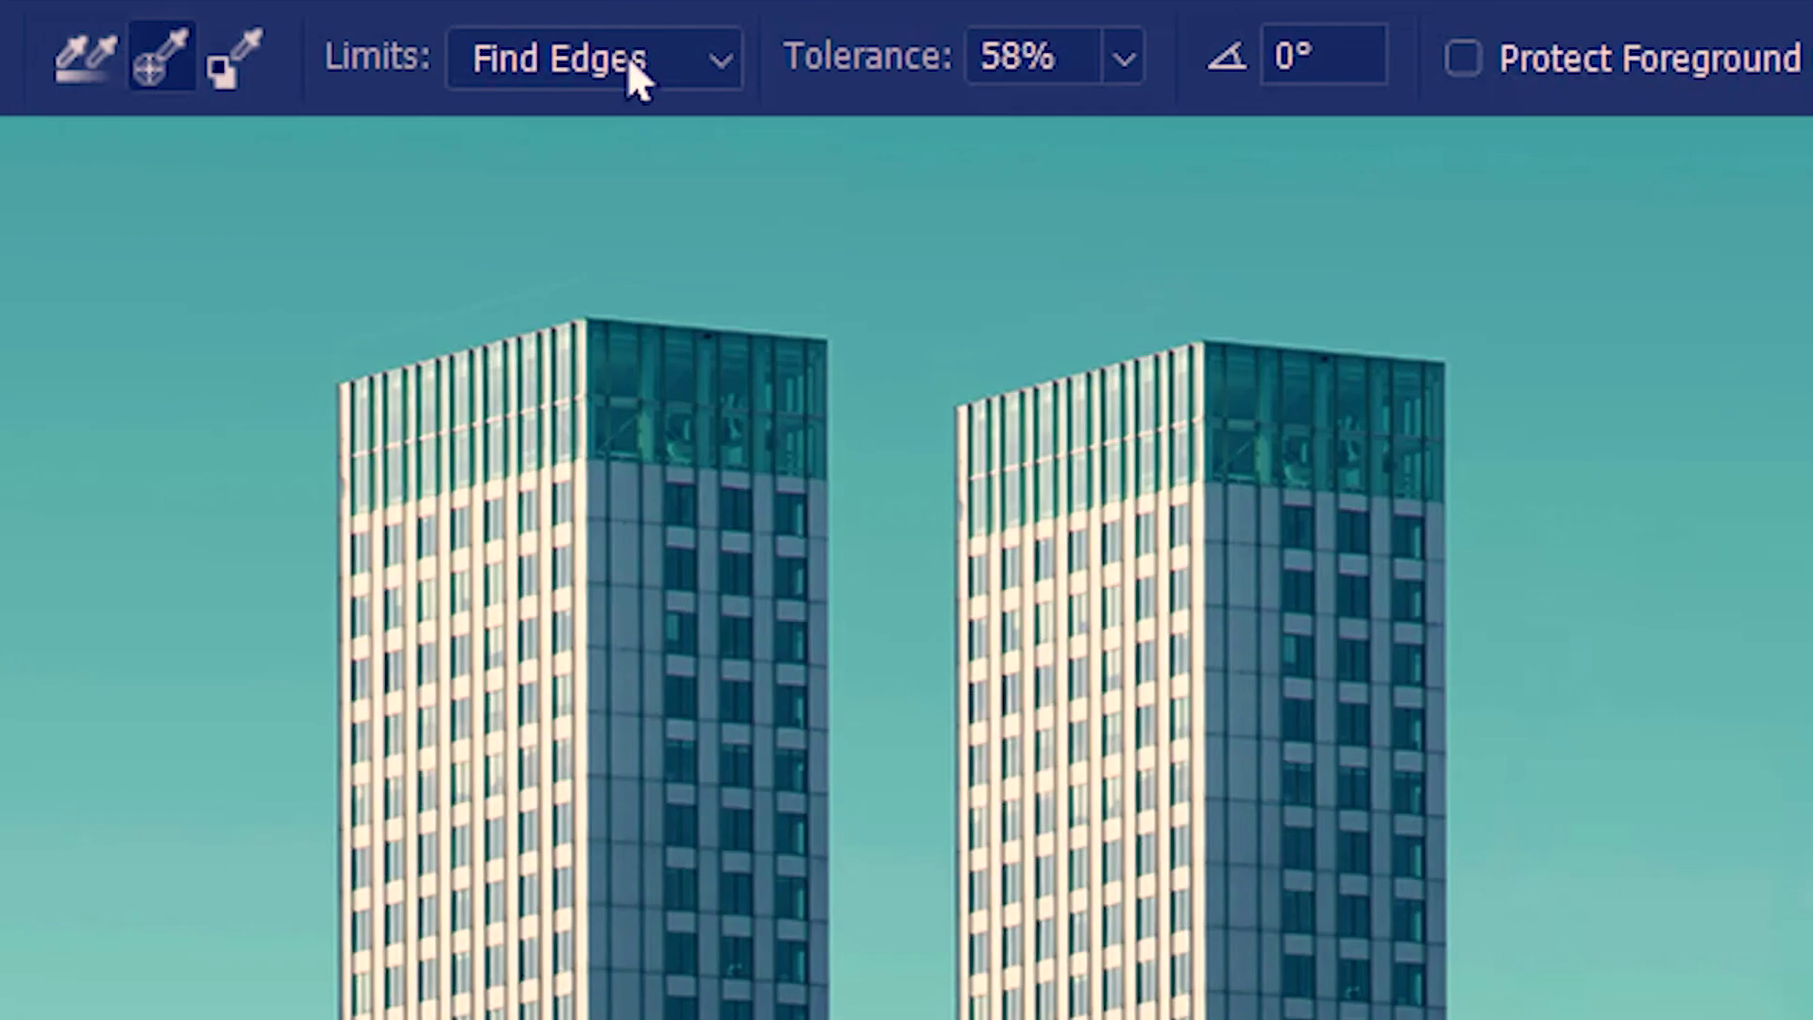
- Set the eraser limits to Contiguous and erase a single dab in the sky overlapping the first tower's glass upper edge
{"action": "left_click", "coordinate": [629, 59]}
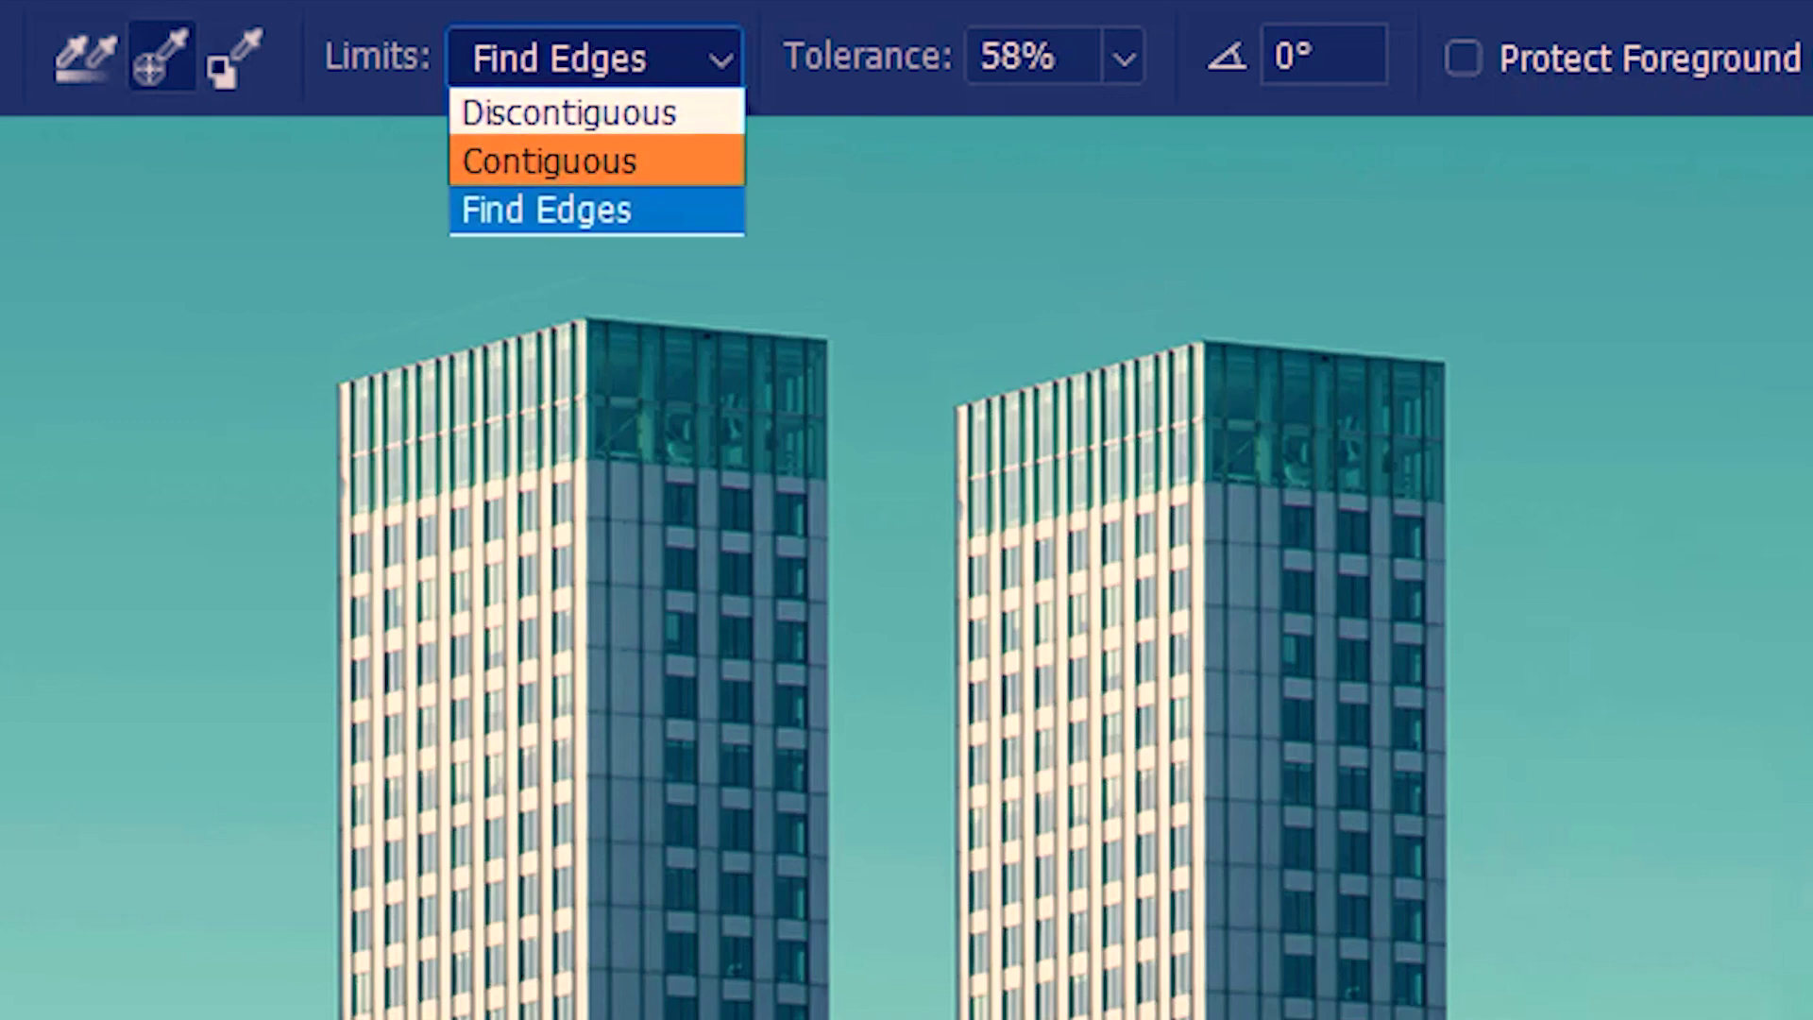
{"action": "left_click", "coordinate": [676, 172]}
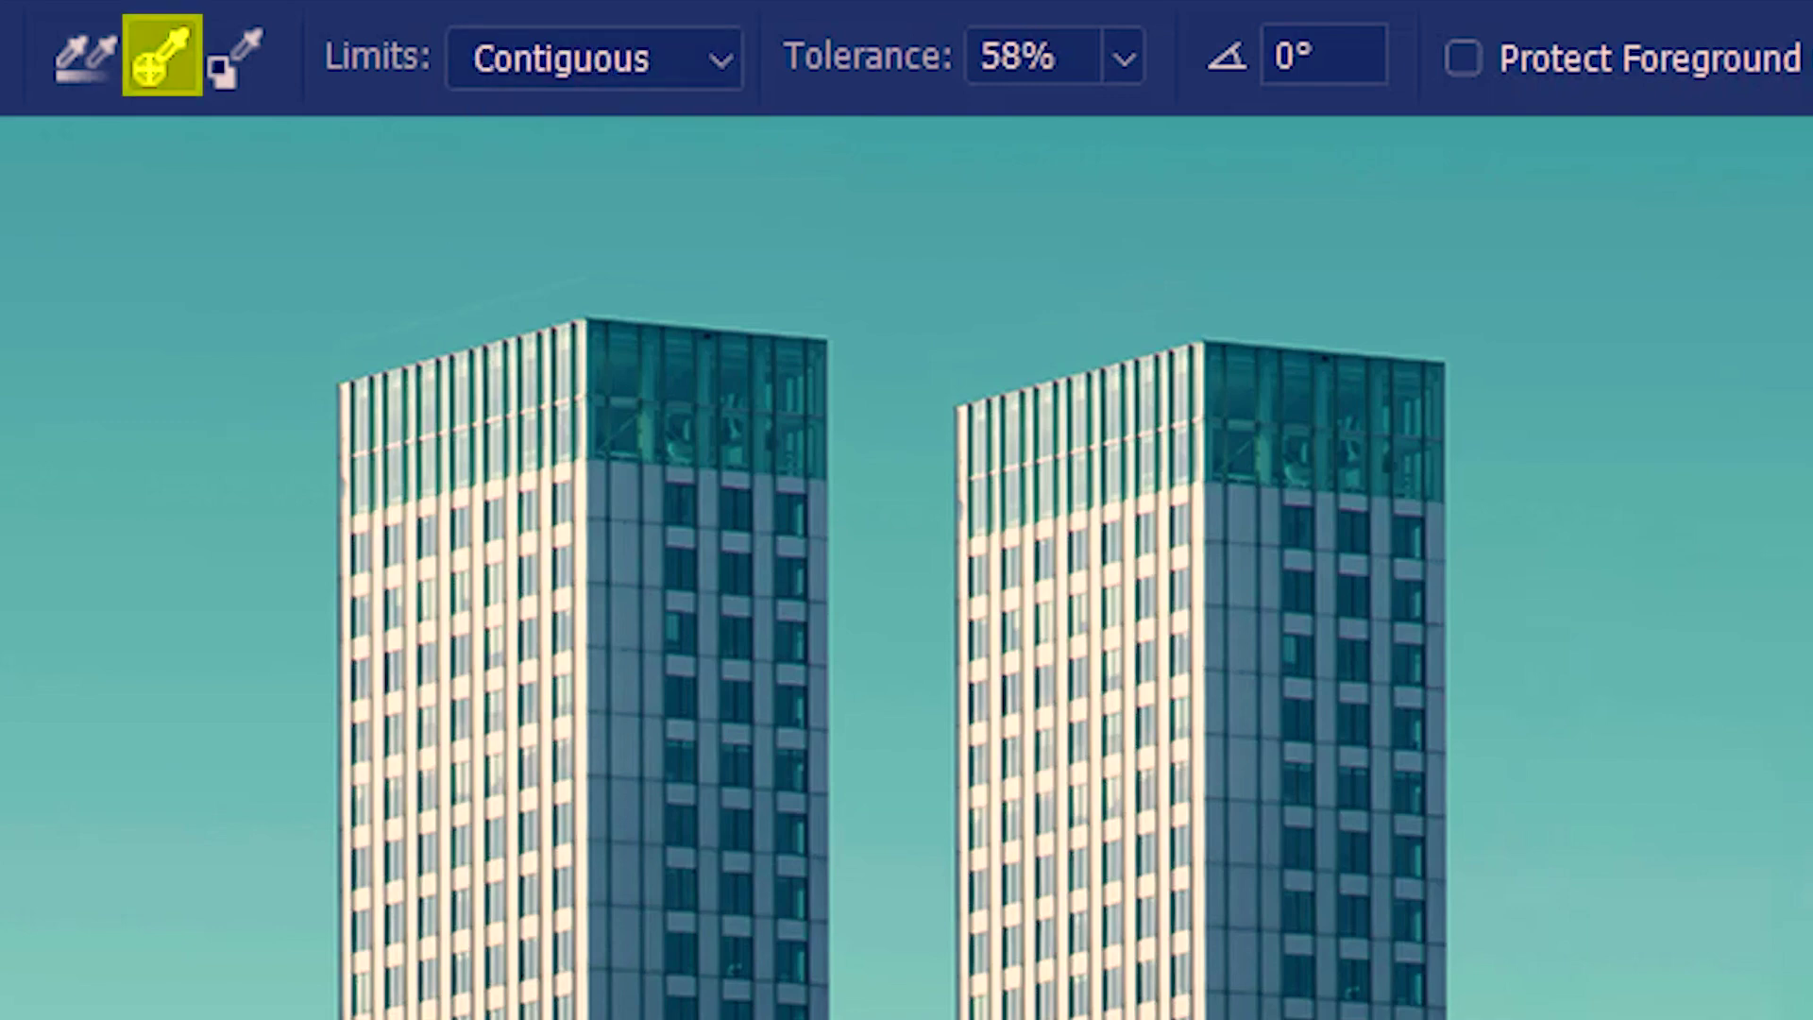
{"action": "scroll", "coordinate": [822, 388], "scroll_direction": "up", "scroll_amount": 4}
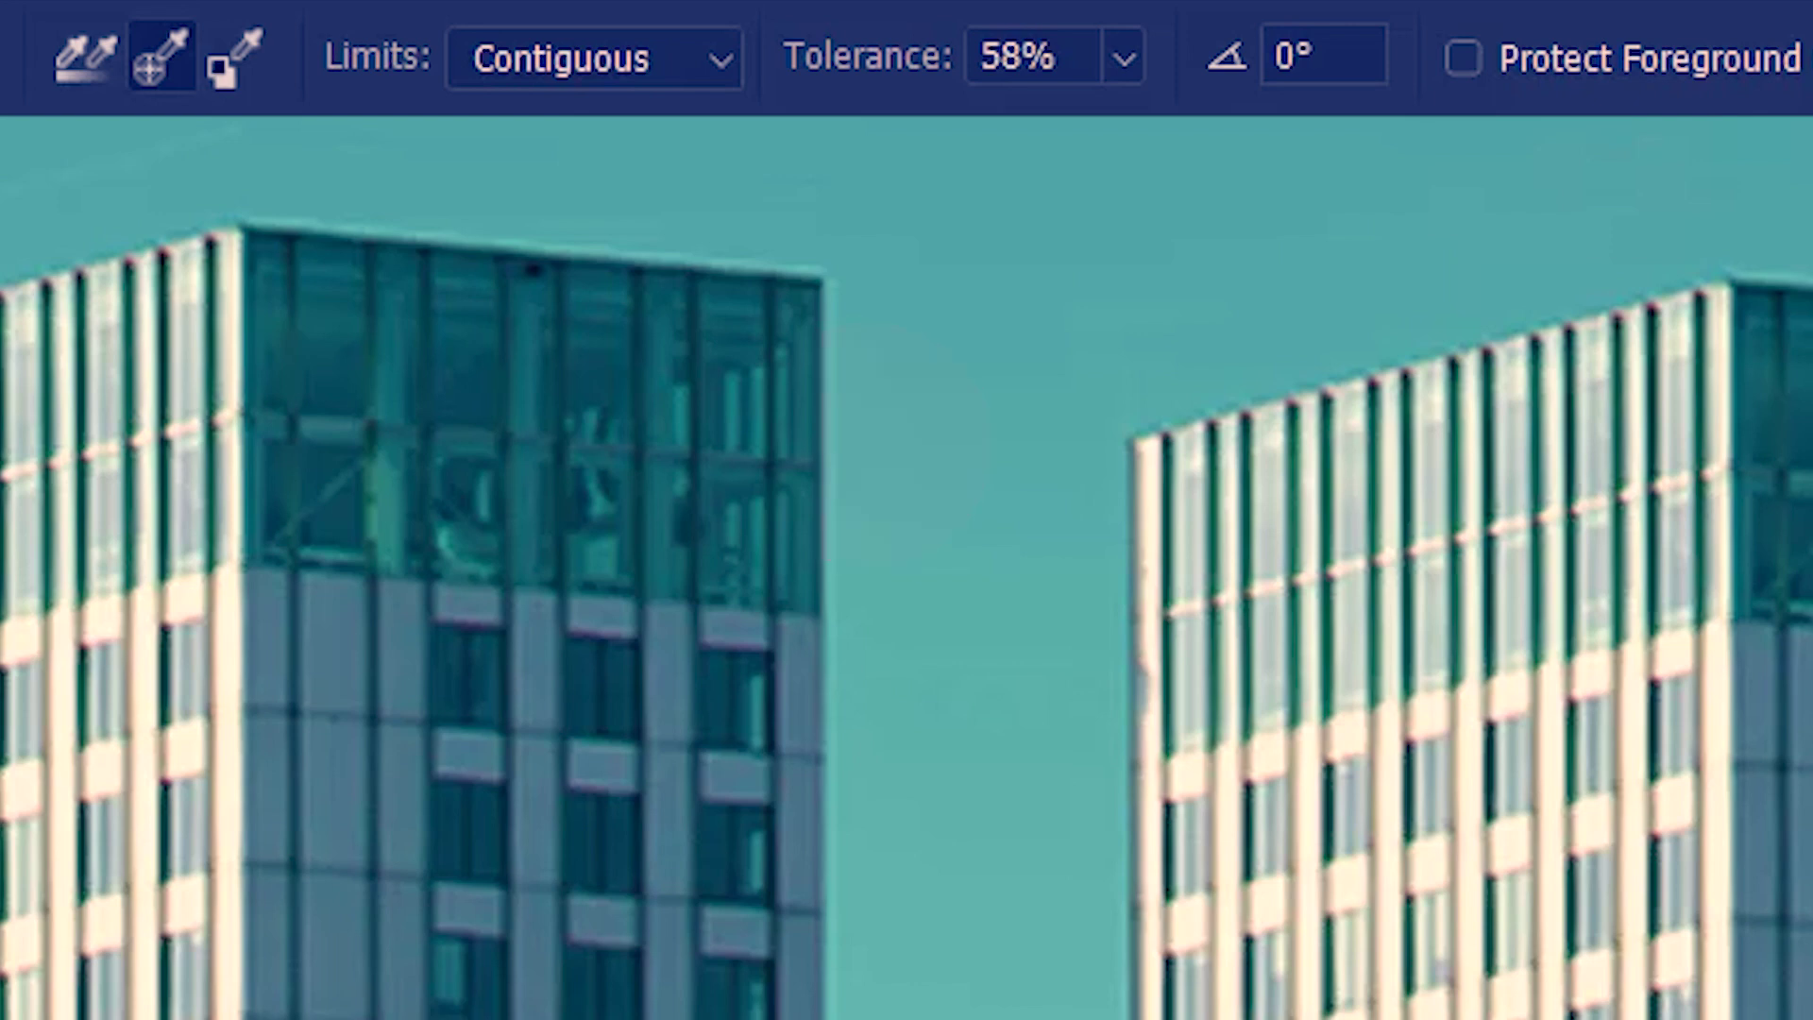
{"action": "left_click", "coordinate": [870, 445]}
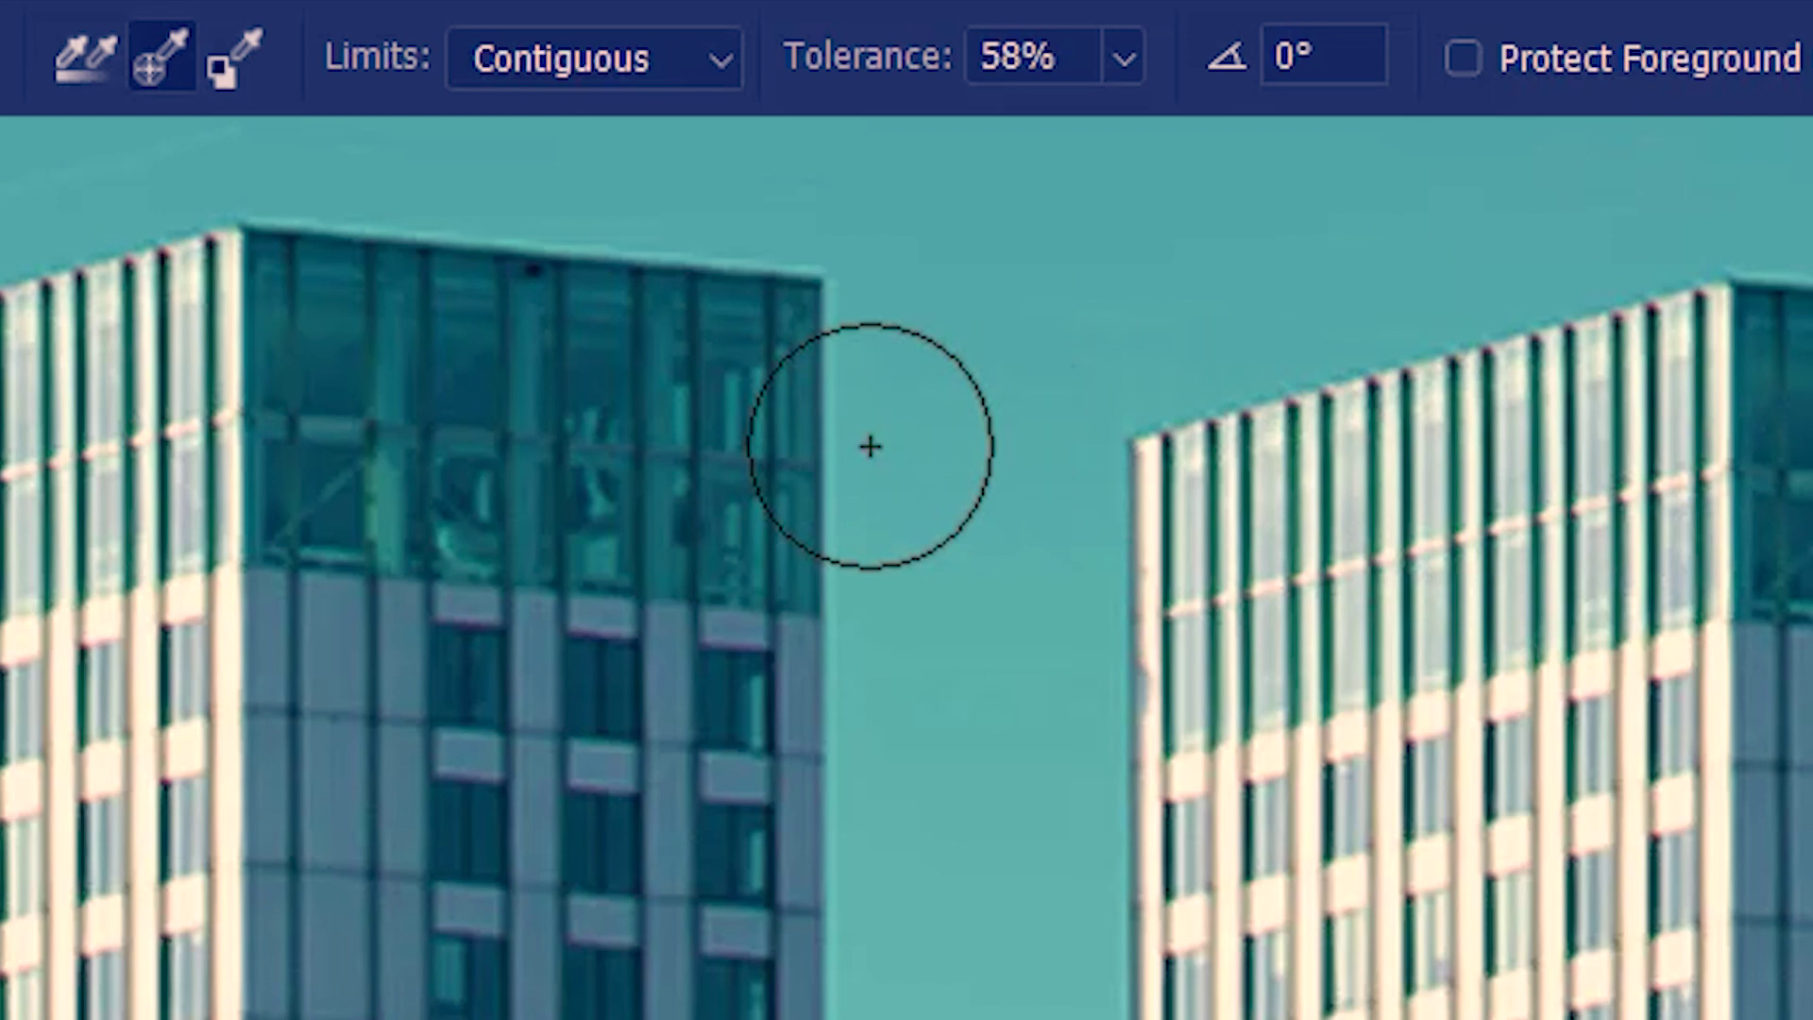
{"action": "left_click", "coordinate": [869, 445]}
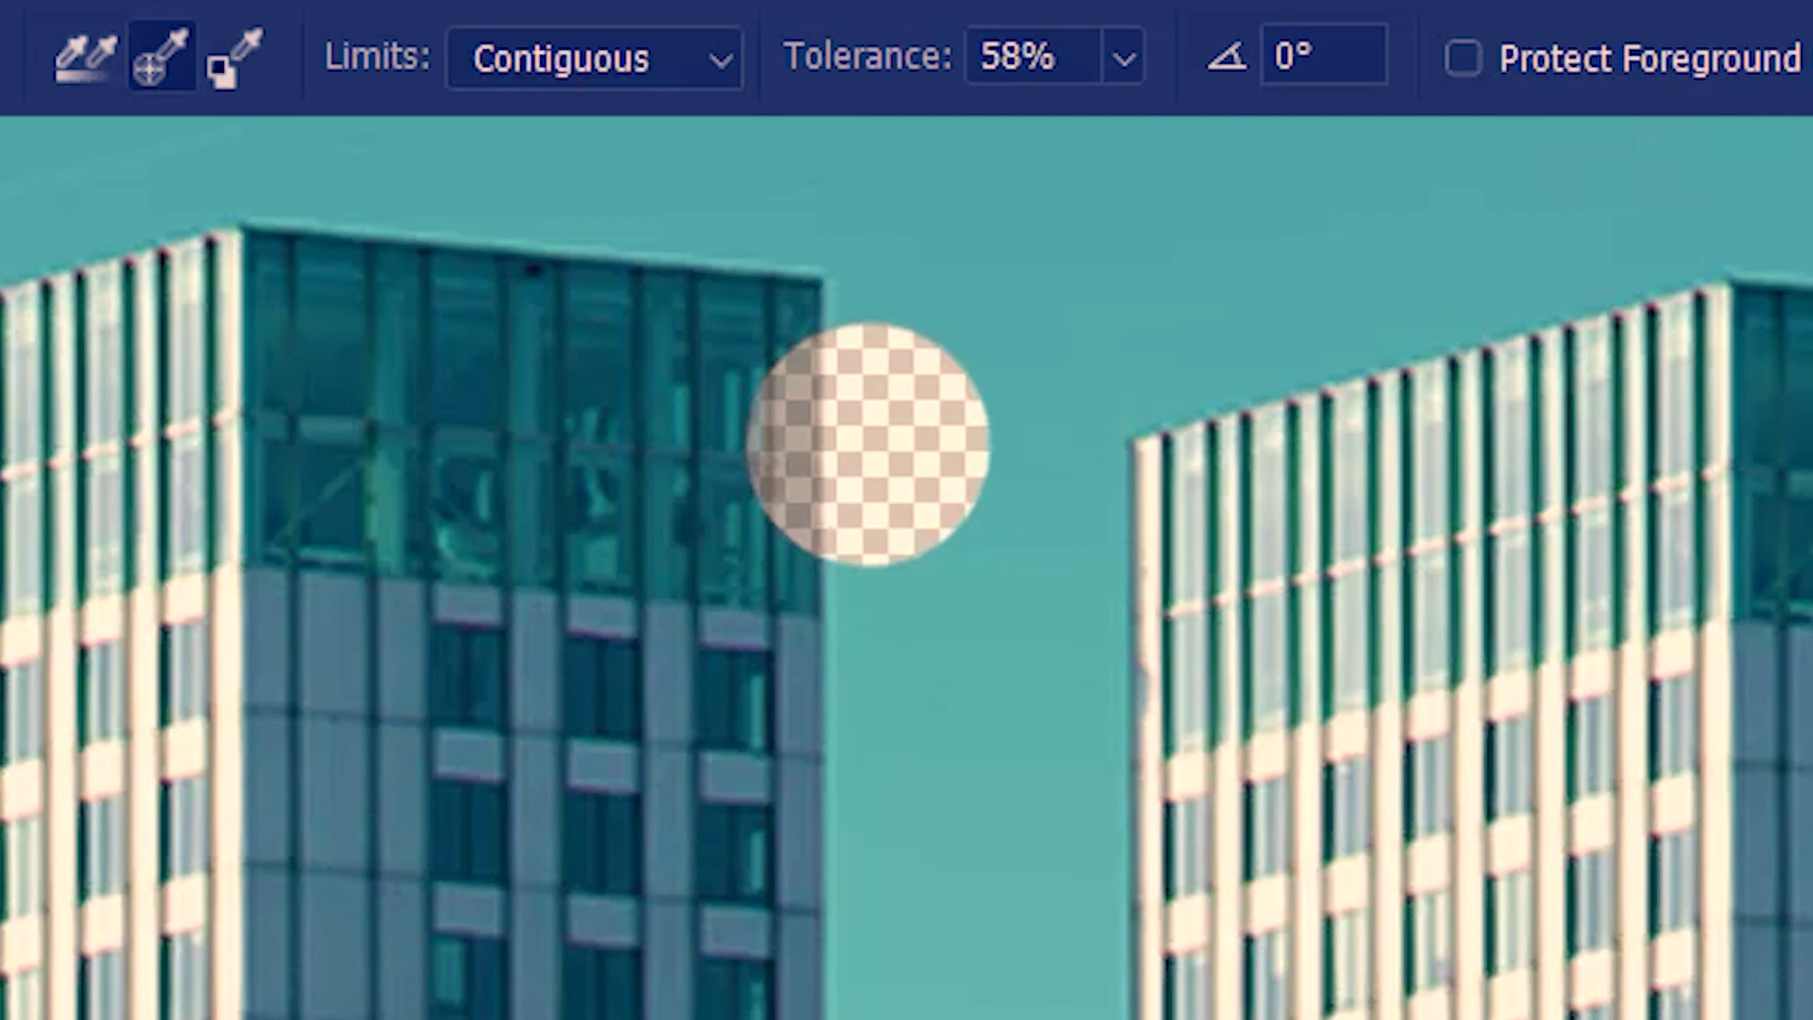
- Set the eraser limits to Find Edges and erase a single dab in the sky overlapping the tower's glass upper edge
{"action": "left_click", "coordinate": [636, 54]}
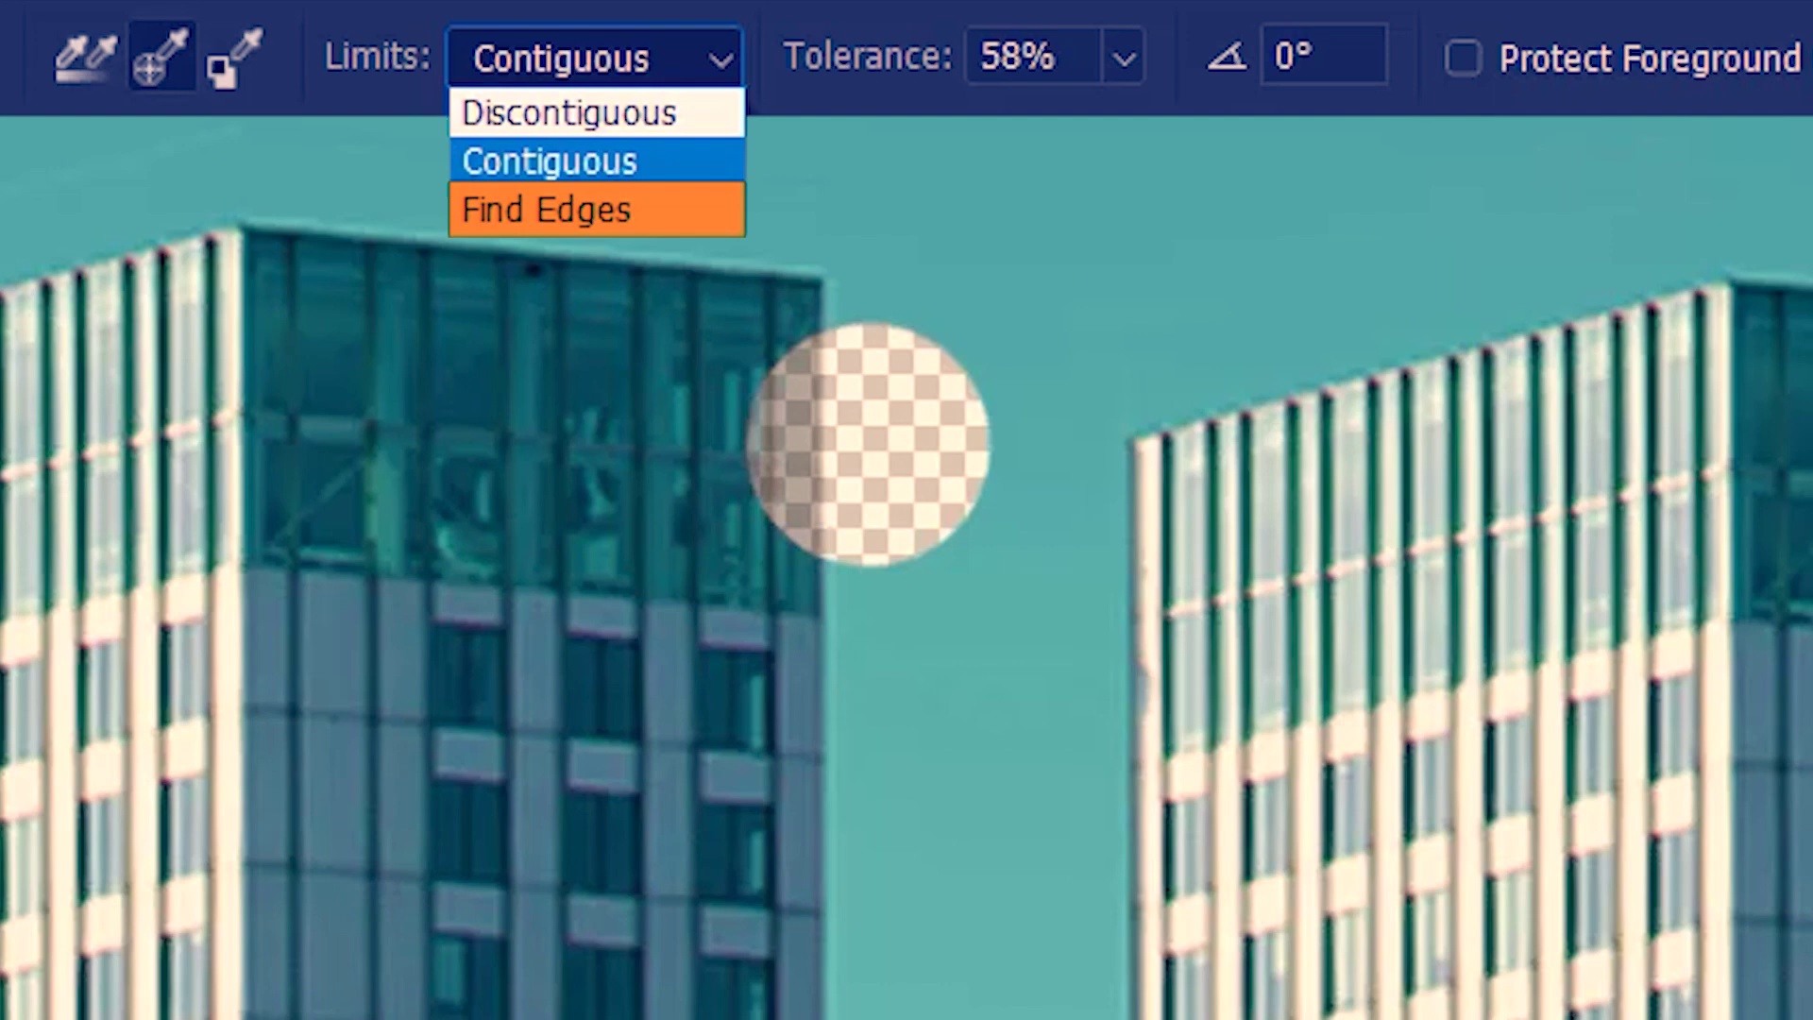
{"action": "left_click", "coordinate": [696, 219]}
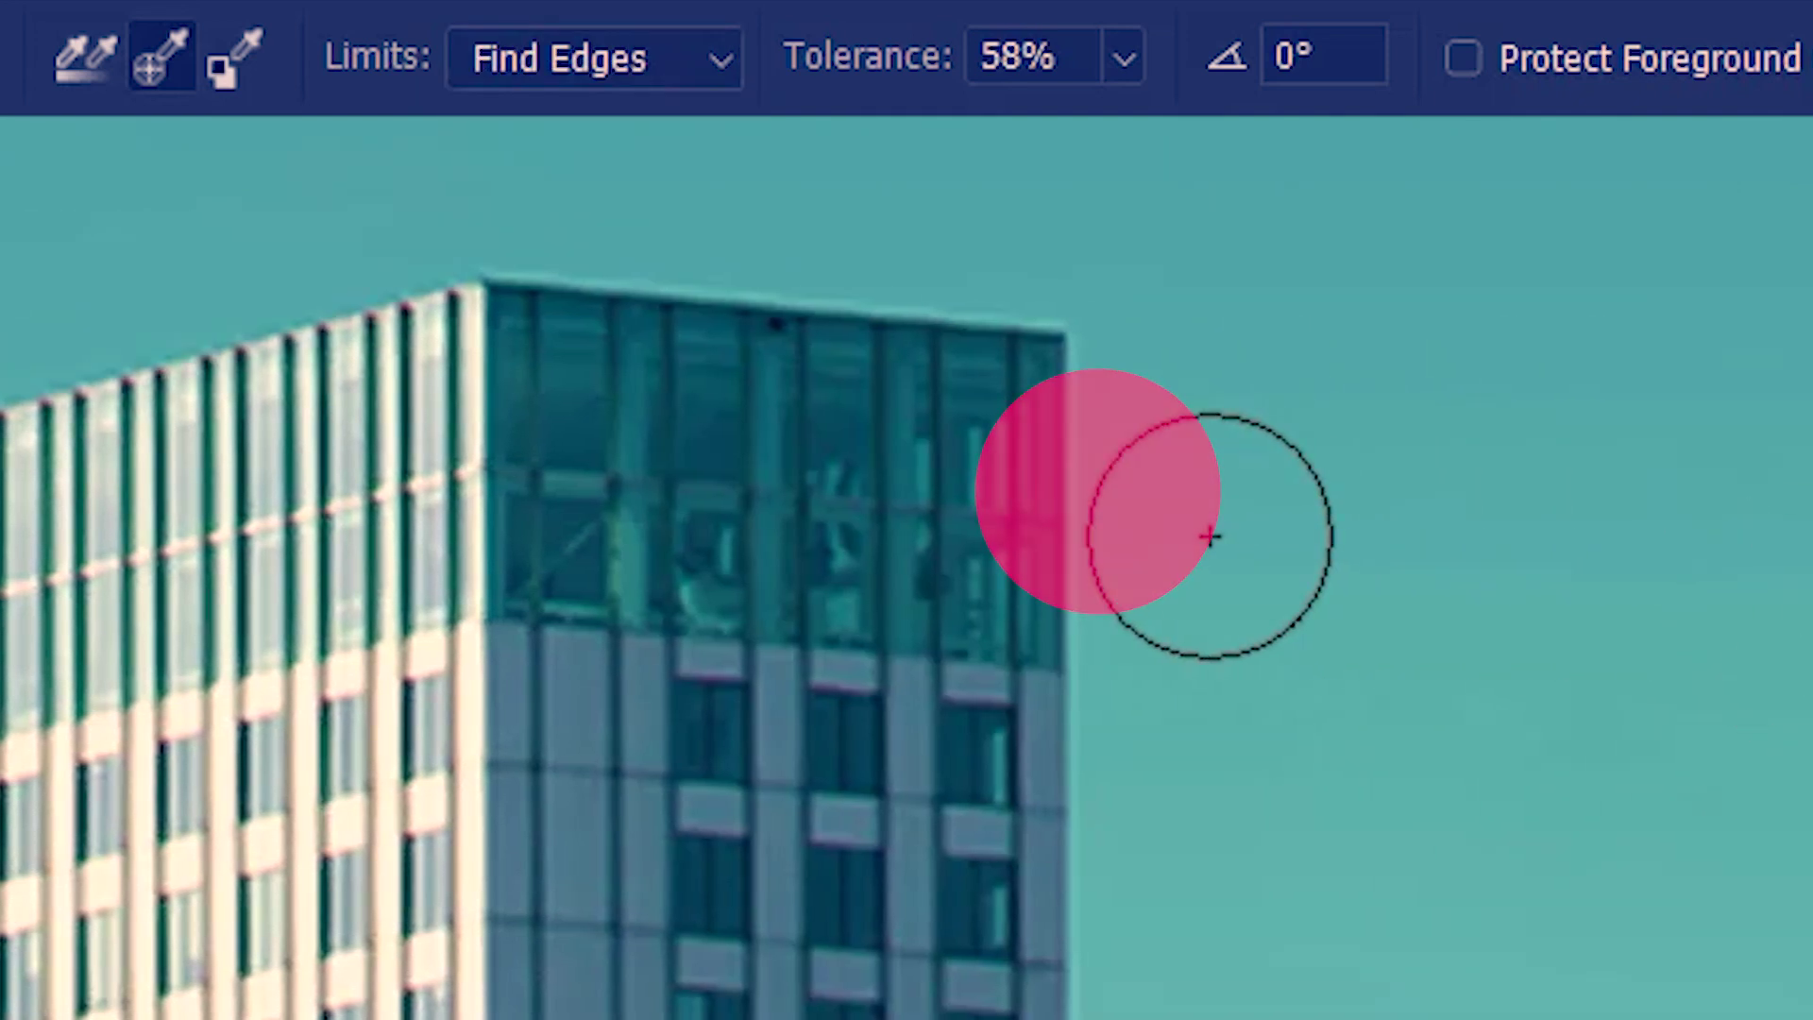
{"action": "left_click", "coordinate": [1098, 491]}
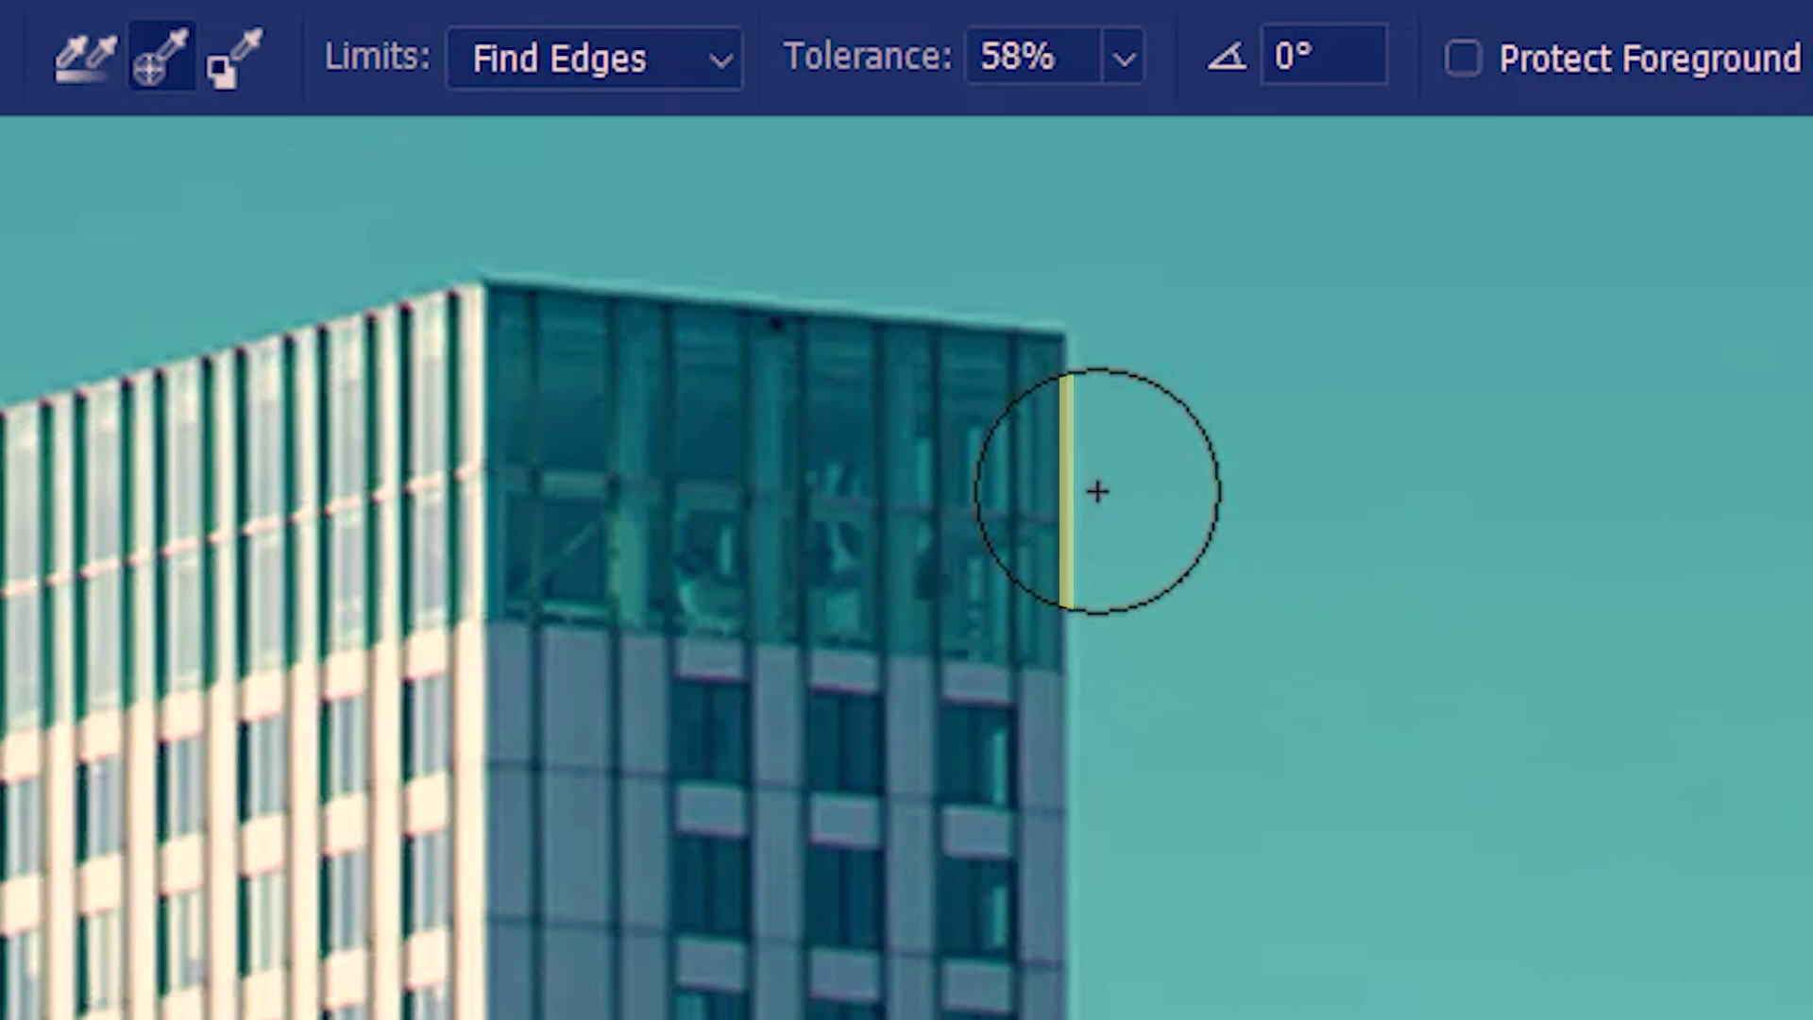
{"action": "left_click", "coordinate": [1097, 491]}
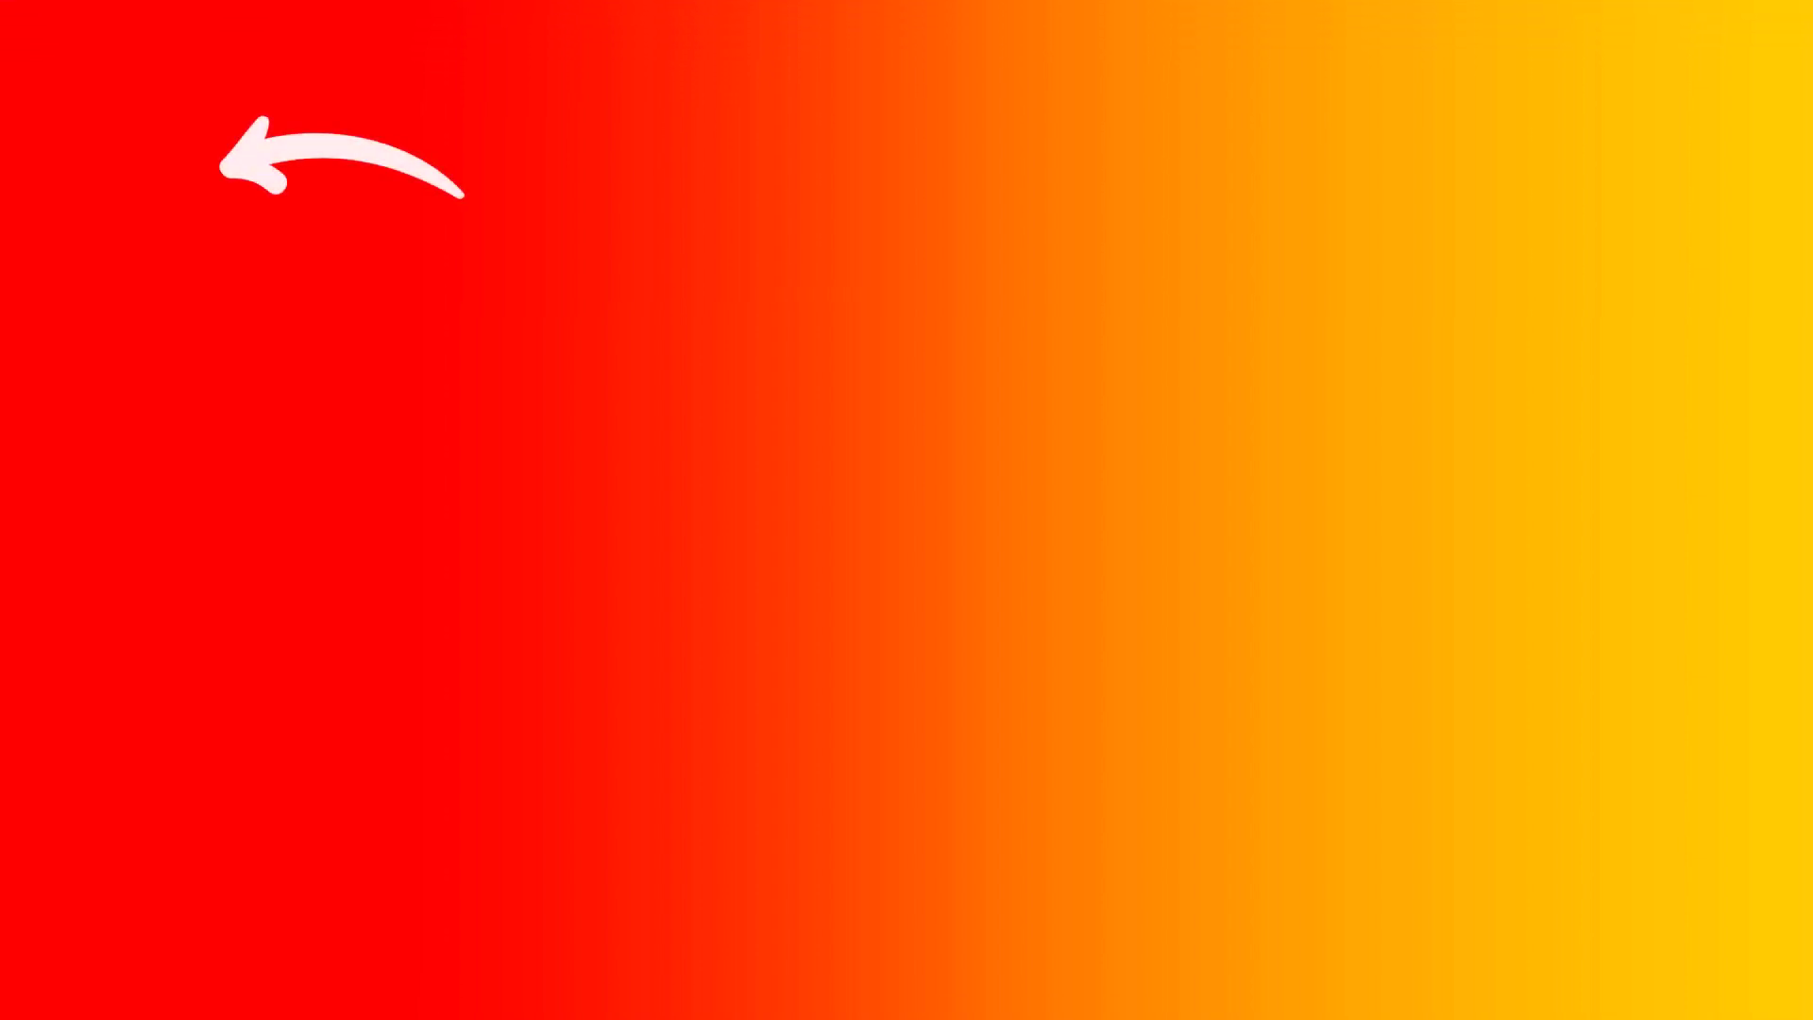
- Erase a straight horizontal band at 1% tolerance across the upper part of the gradient, from the red toward the yellow
{"action": "left_click", "coordinate": [197, 180]}
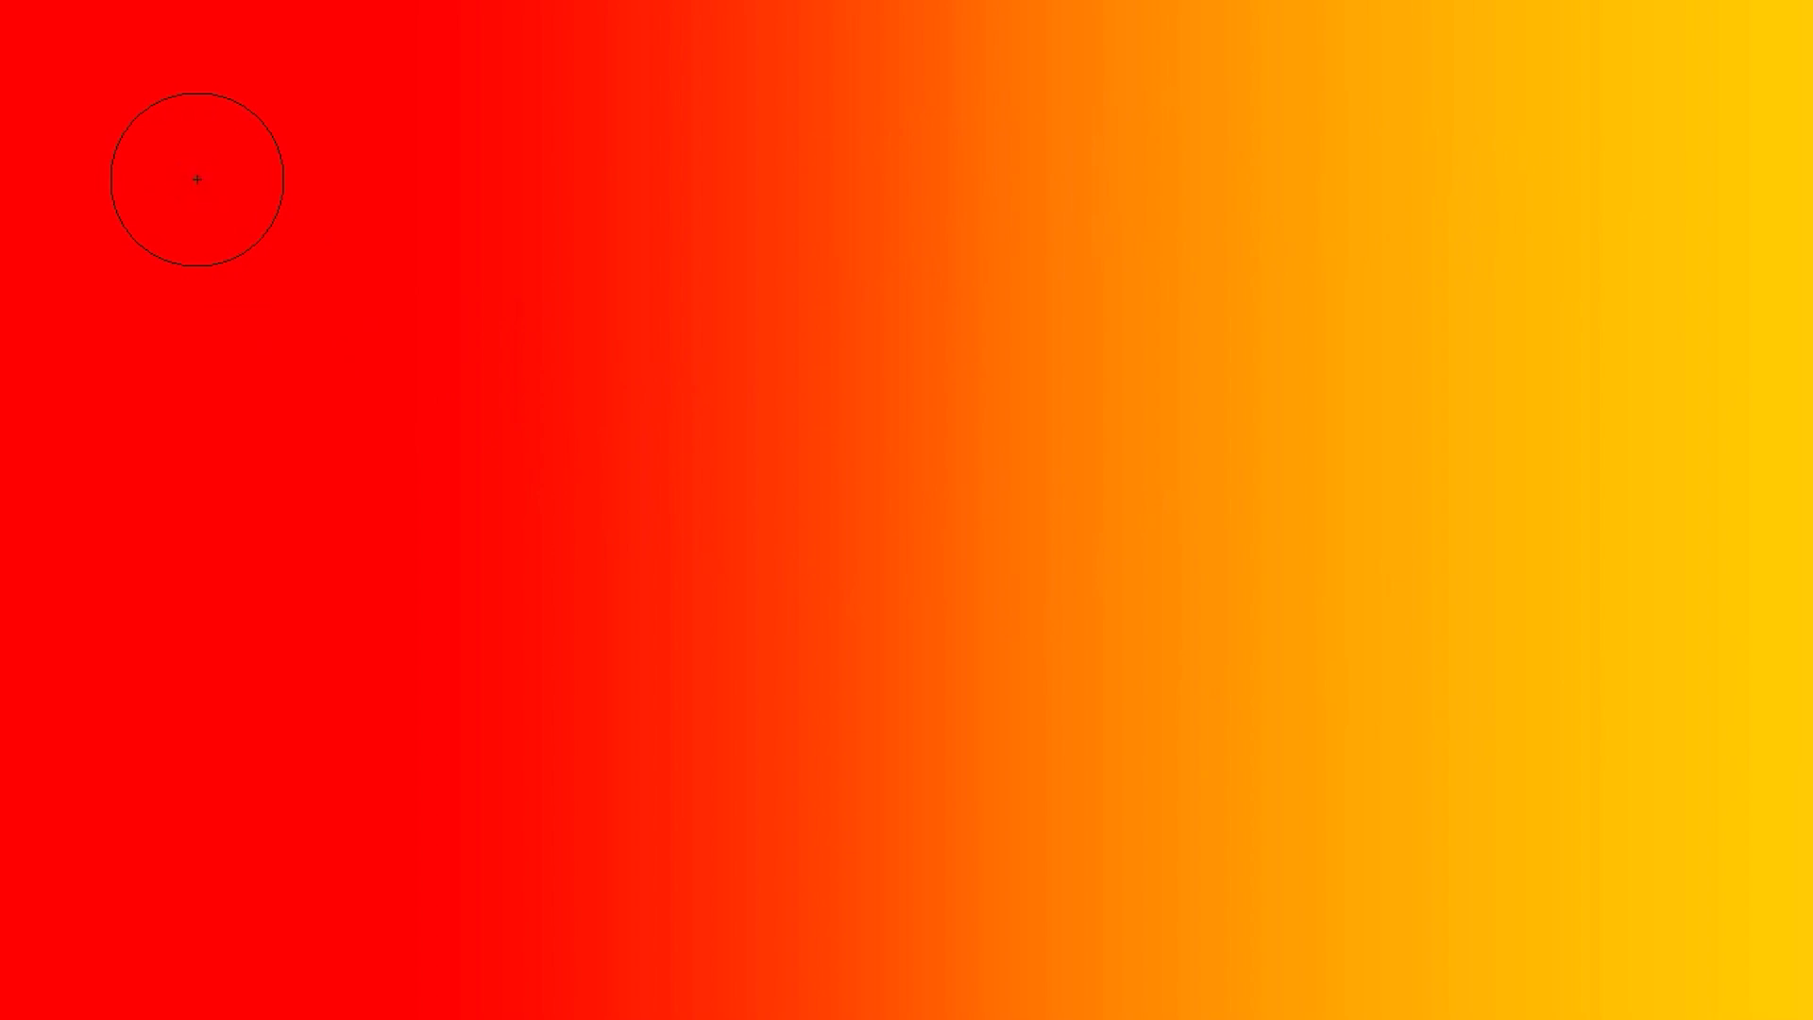
{"action": "left_click_drag", "start_coordinate": [195, 178], "coordinate": [340, 179]}
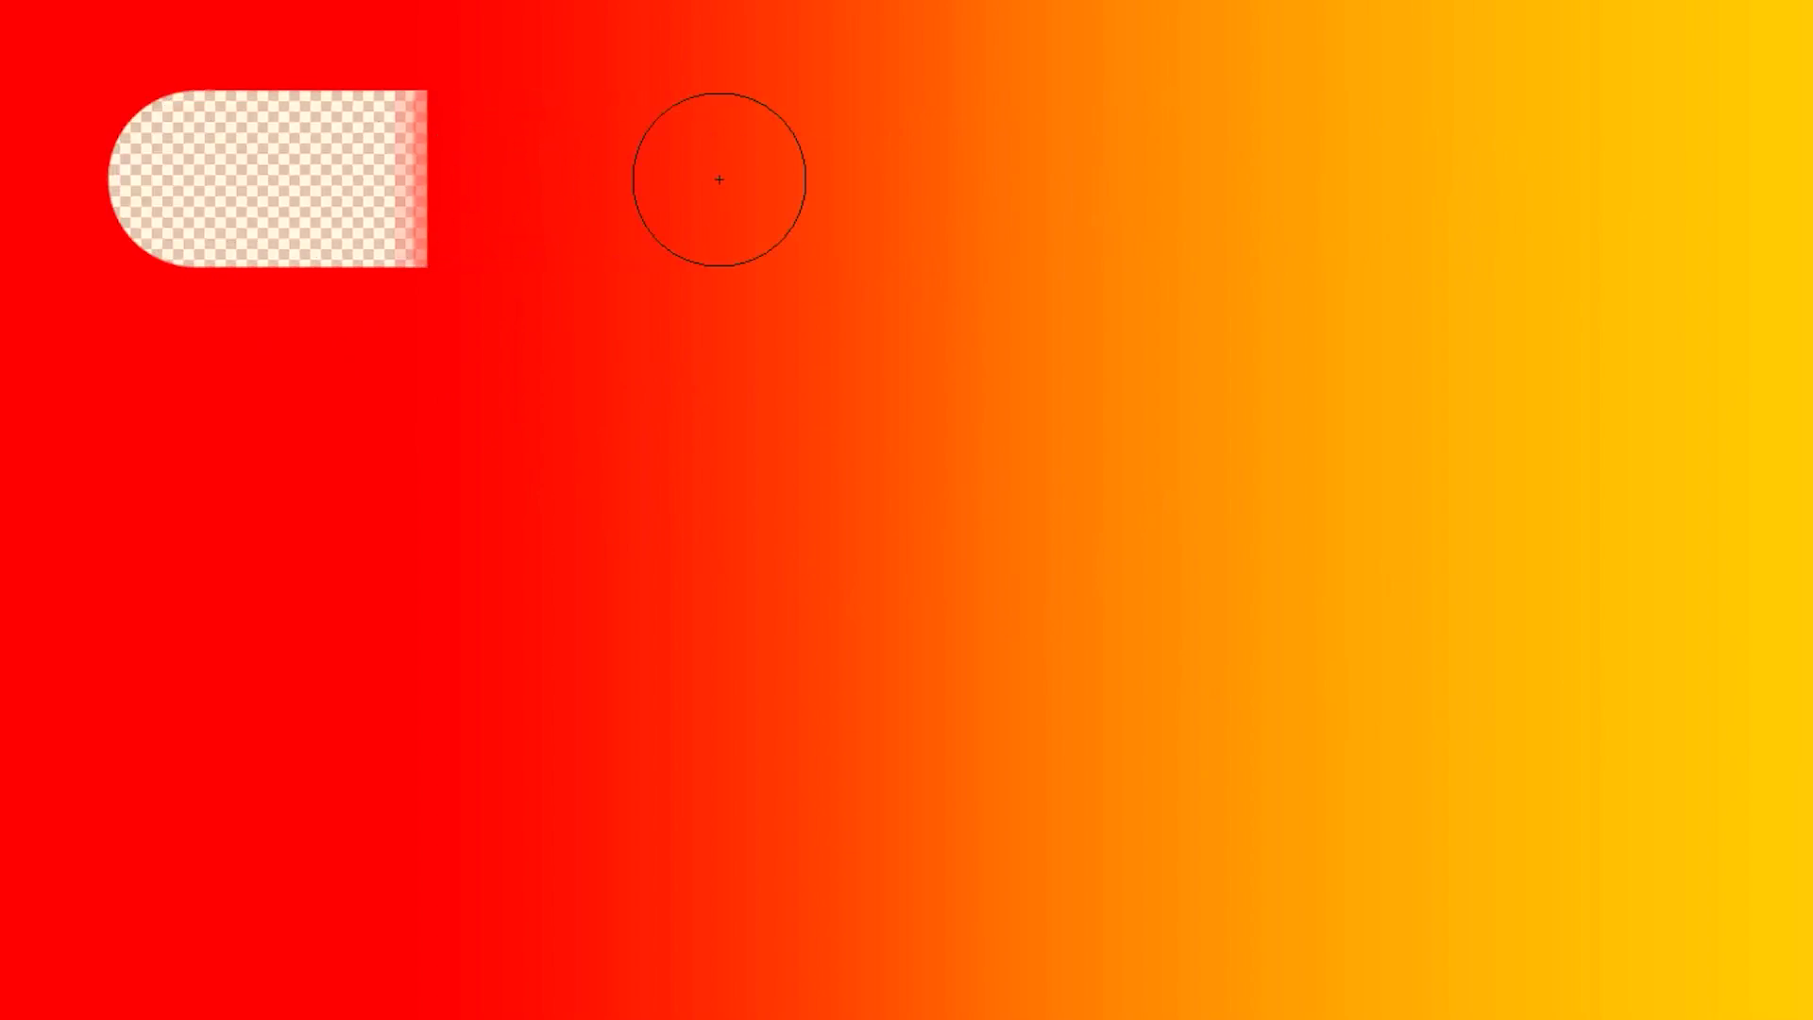
{"action": "left_click", "coordinate": [1518, 198], "text": "shift"}
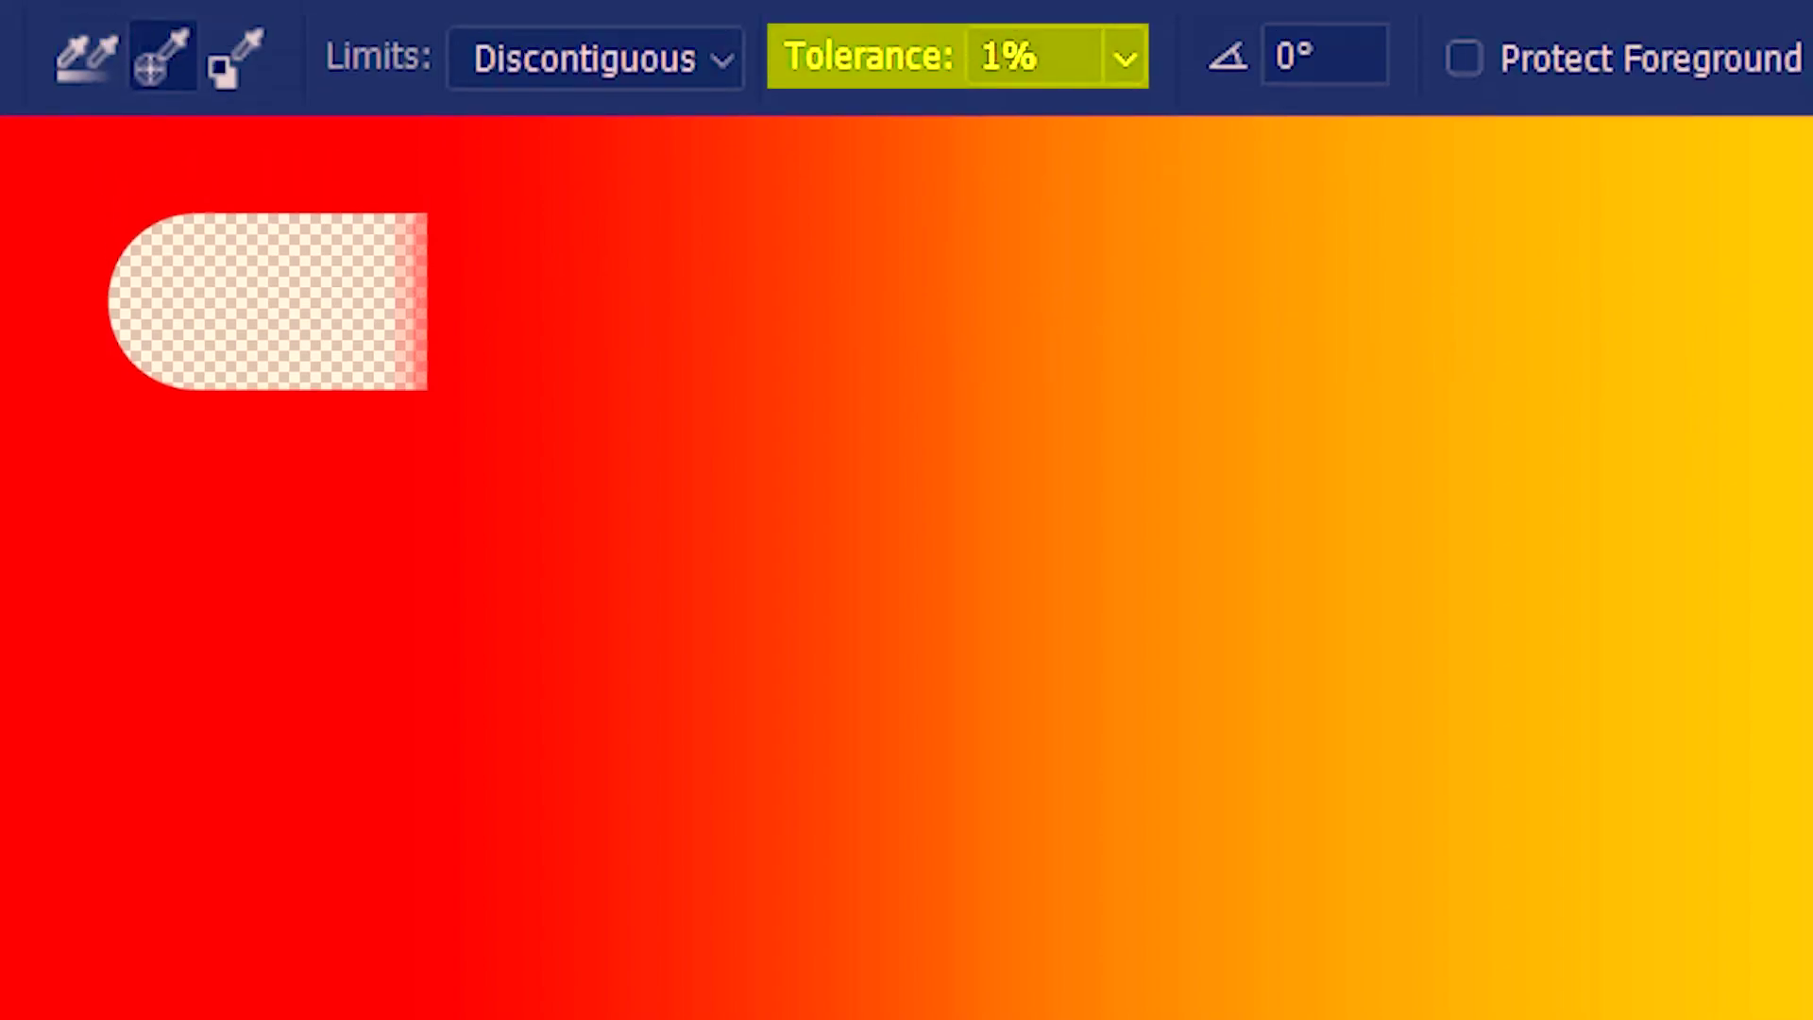
- Erase two more horizontal bands below the first, from red toward yellow, one at 30% tolerance and one at 80%
{"action": "type", "text": "30"}
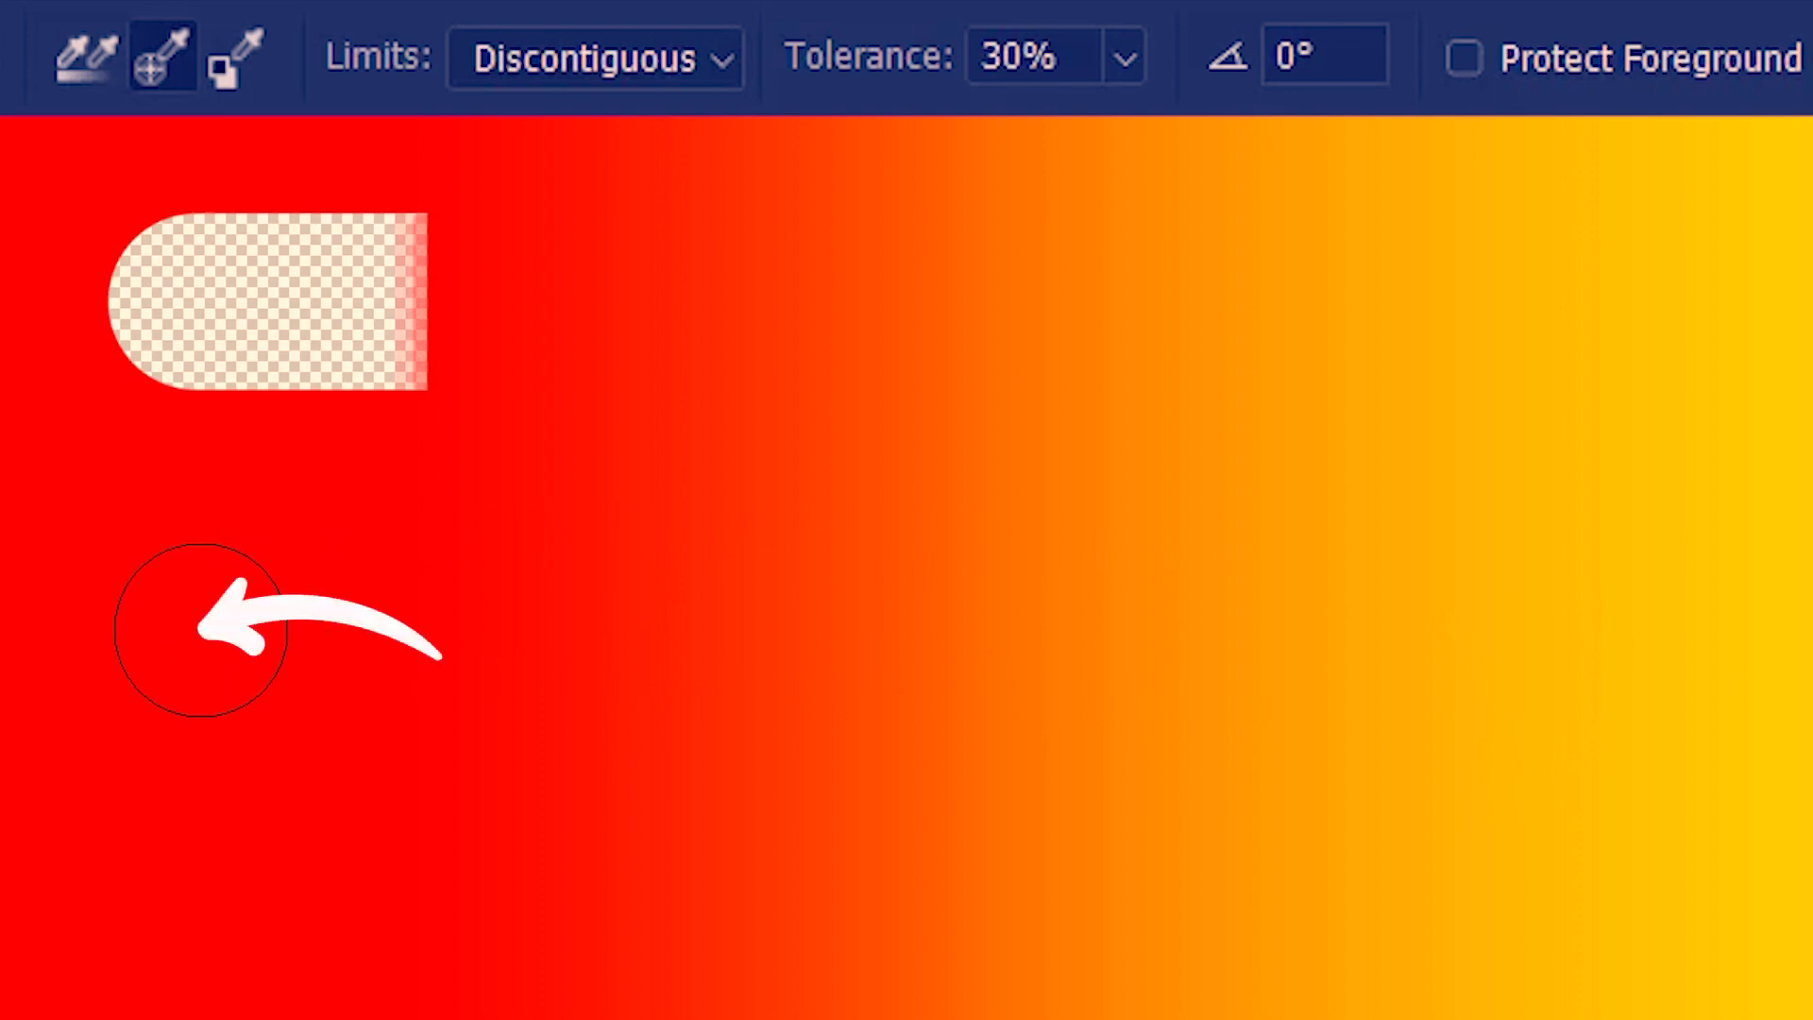
{"action": "left_click_drag", "start_coordinate": [201, 630], "coordinate": [1371, 630]}
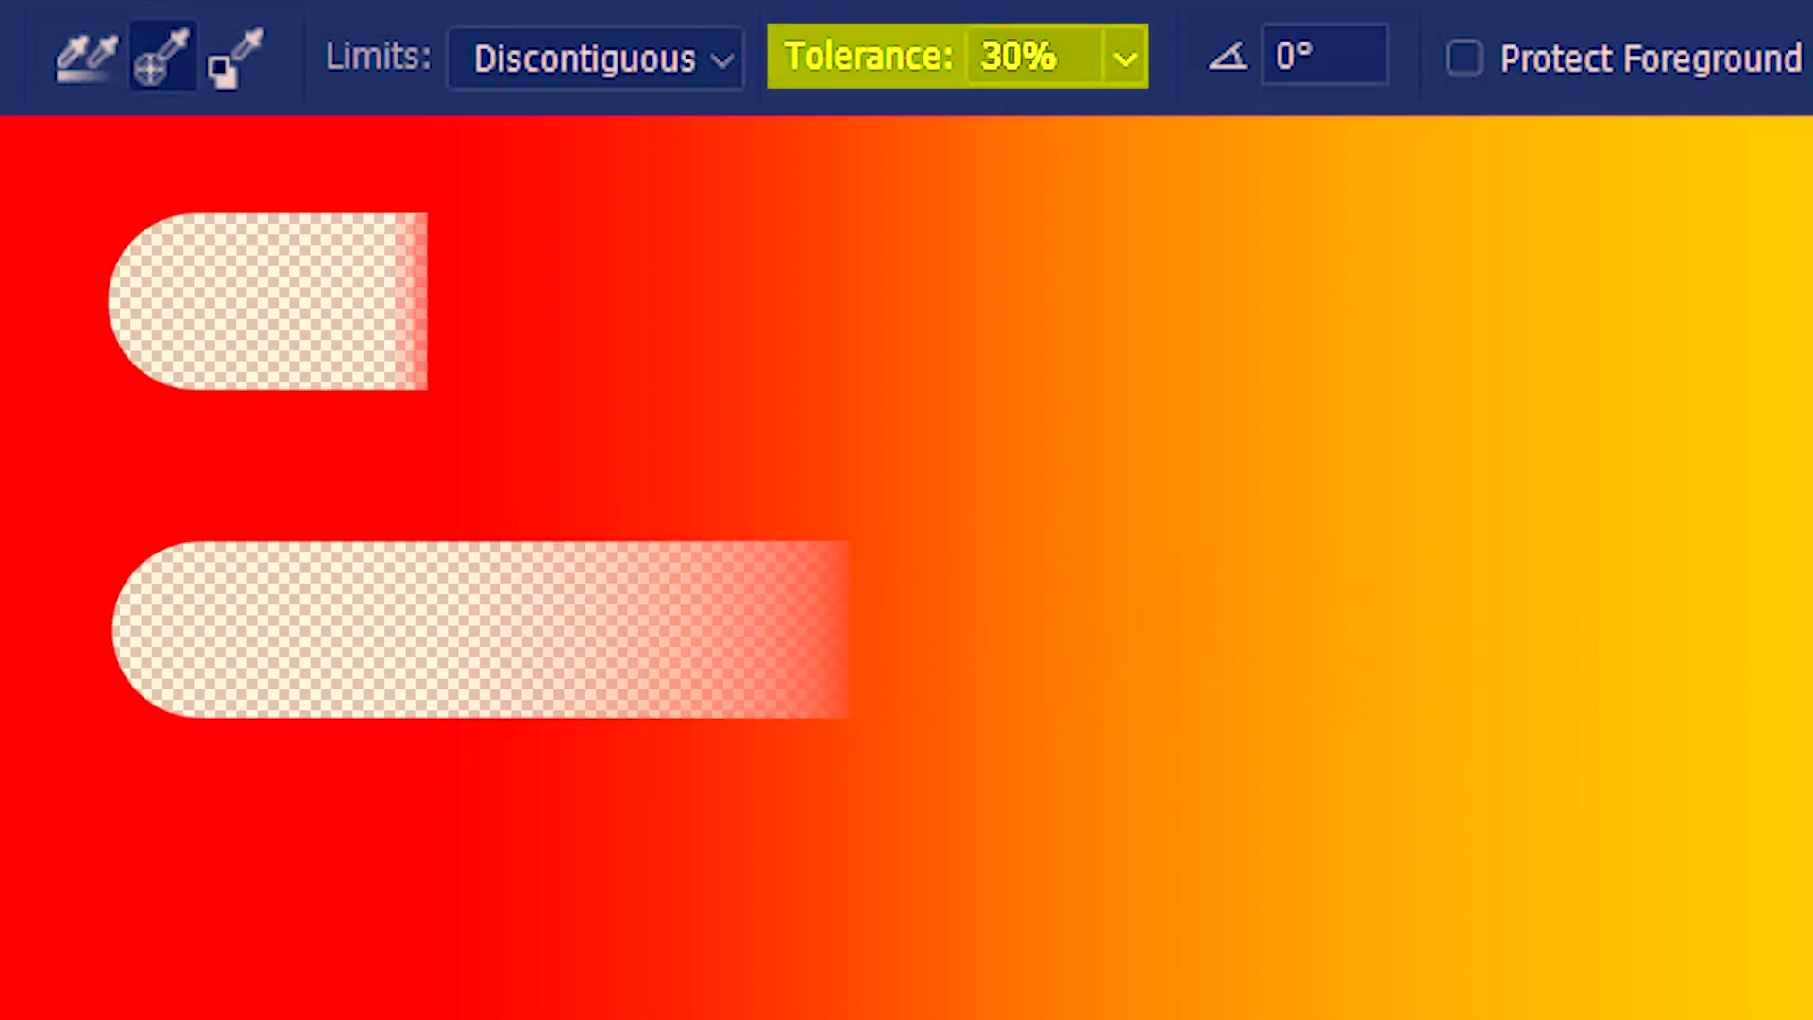
{"action": "type", "text": "80"}
{"action": "key", "text": "Return"}
{"action": "scroll", "coordinate": [201, 878], "scroll_direction": "down", "scroll_amount": 1}
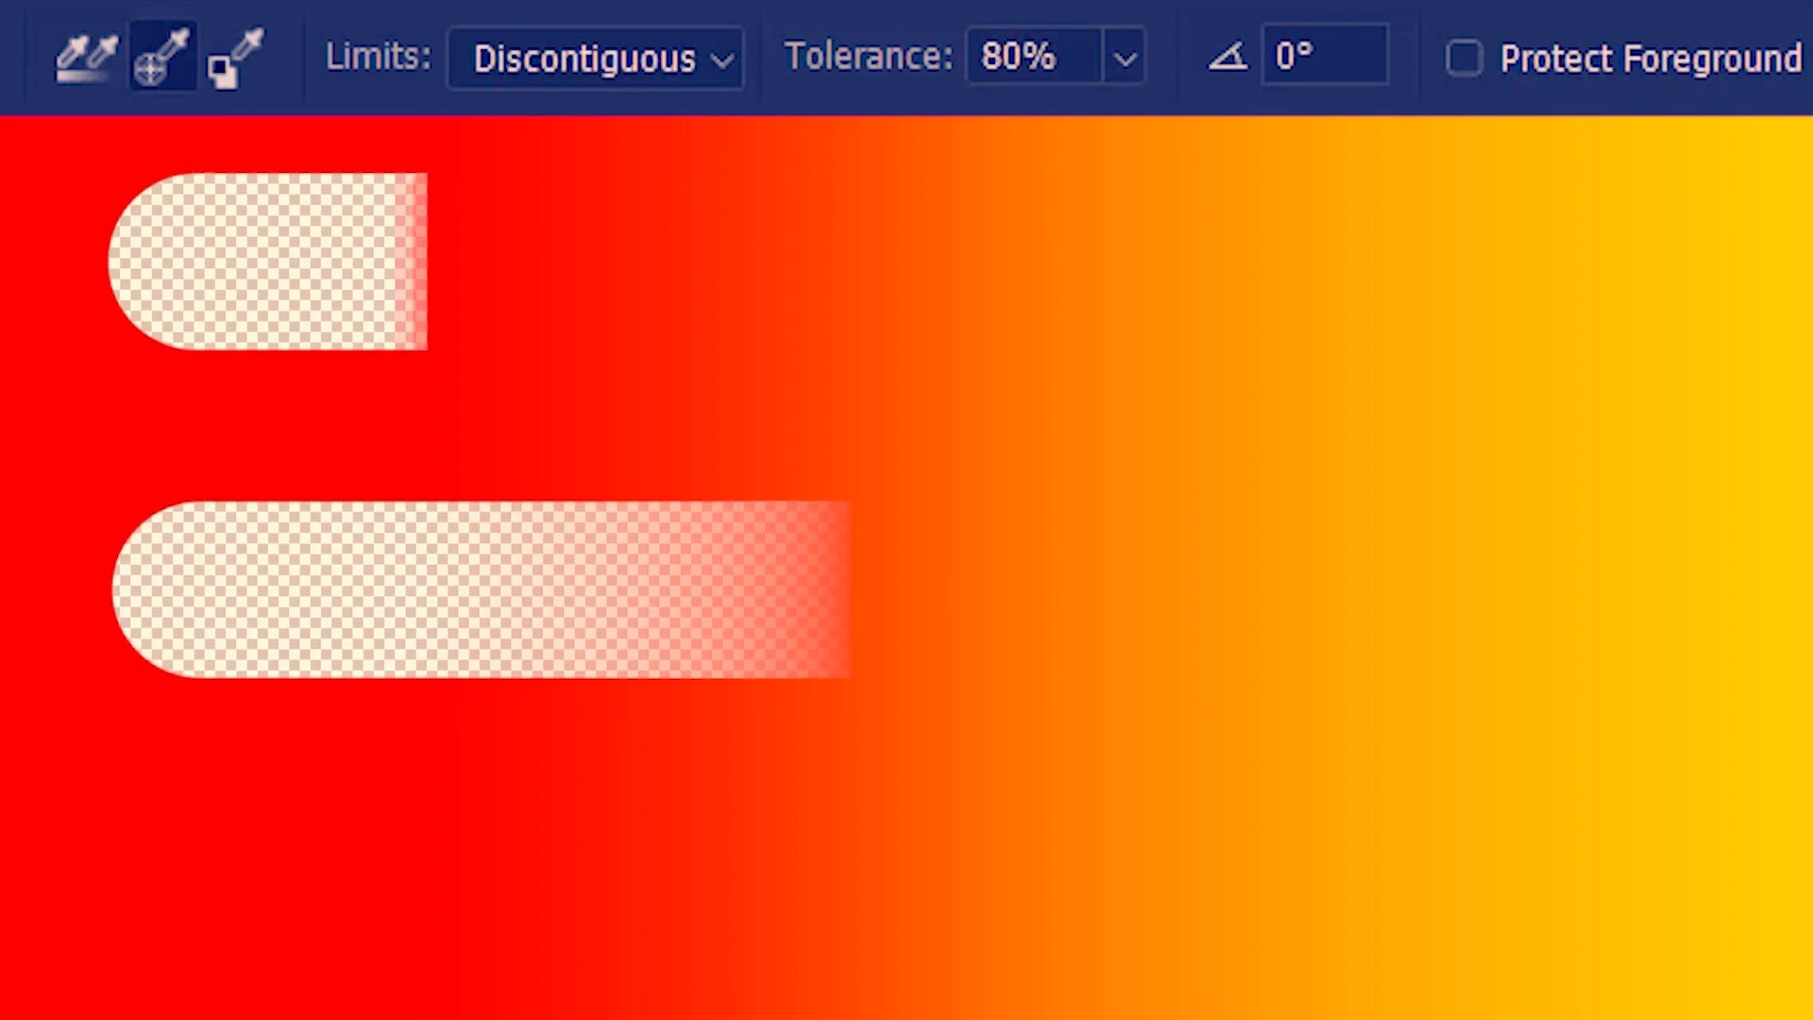
{"action": "left_click_drag", "start_coordinate": [201, 879], "coordinate": [1676, 864]}
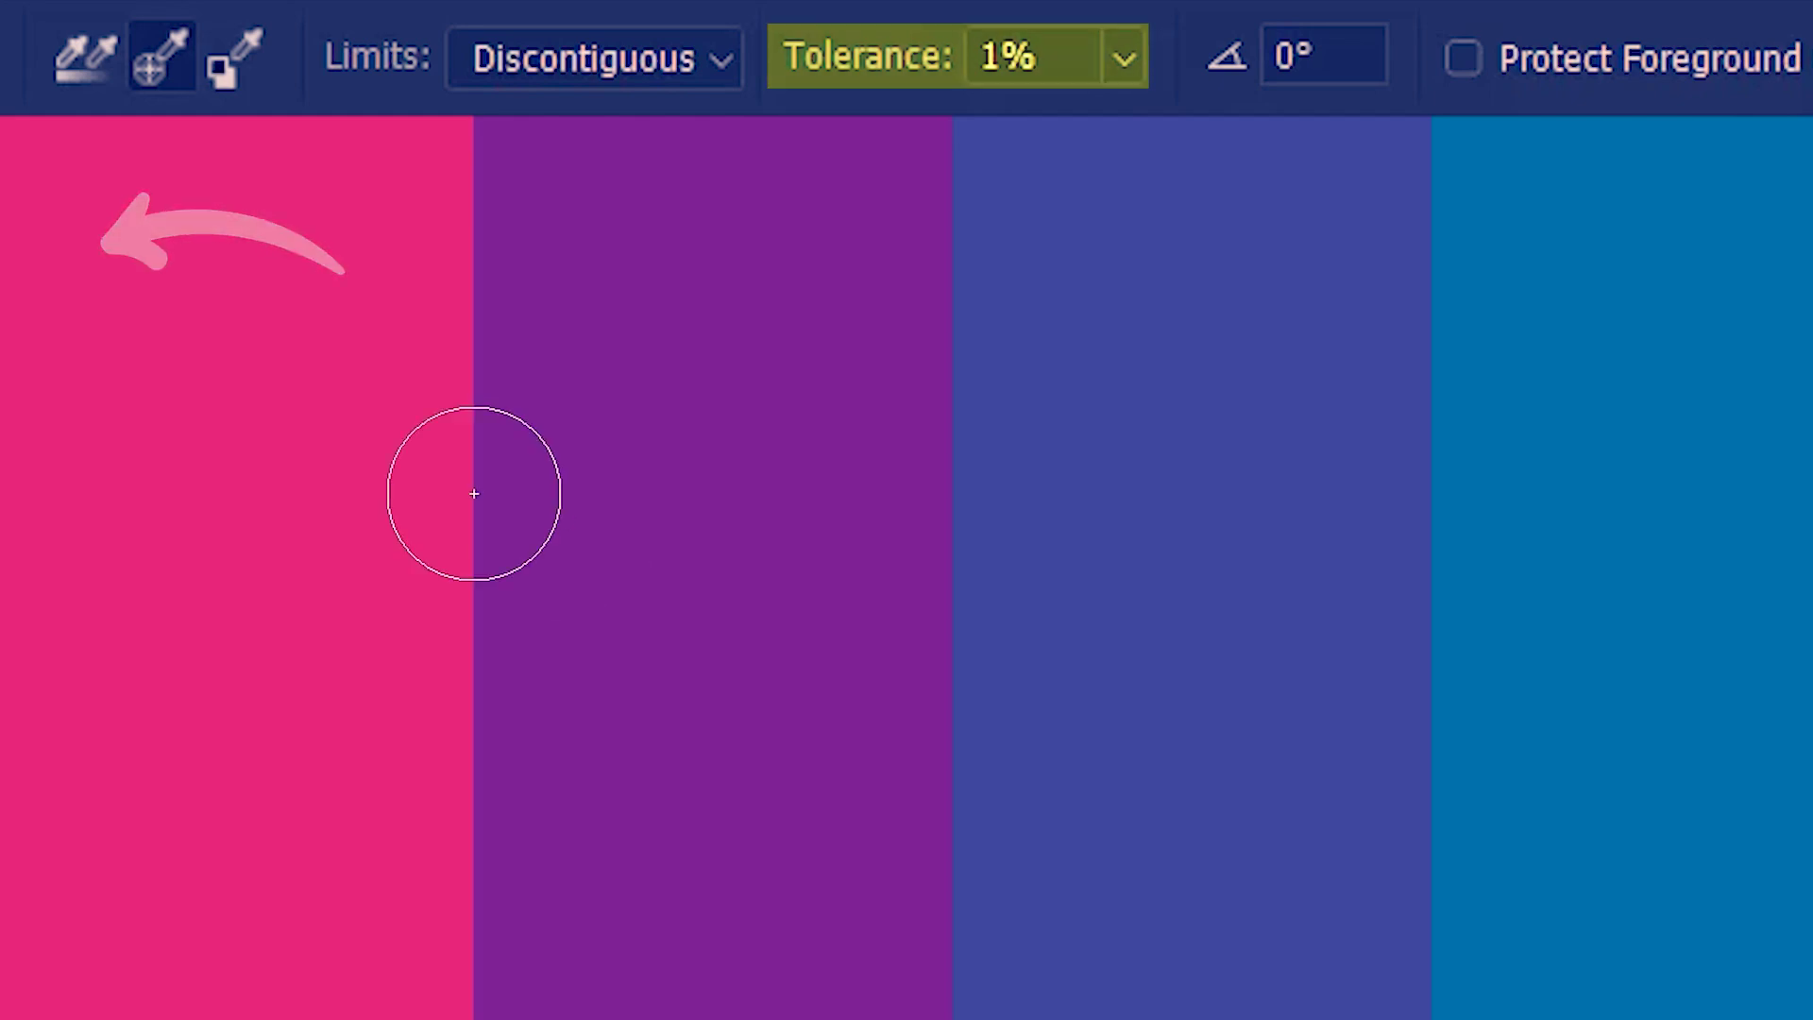
- Erase a horizontal band from the pink stripe toward the blue at 1% tolerance and a second band below it at 100%
{"action": "left_click_drag", "start_coordinate": [125, 255], "coordinate": [574, 234]}
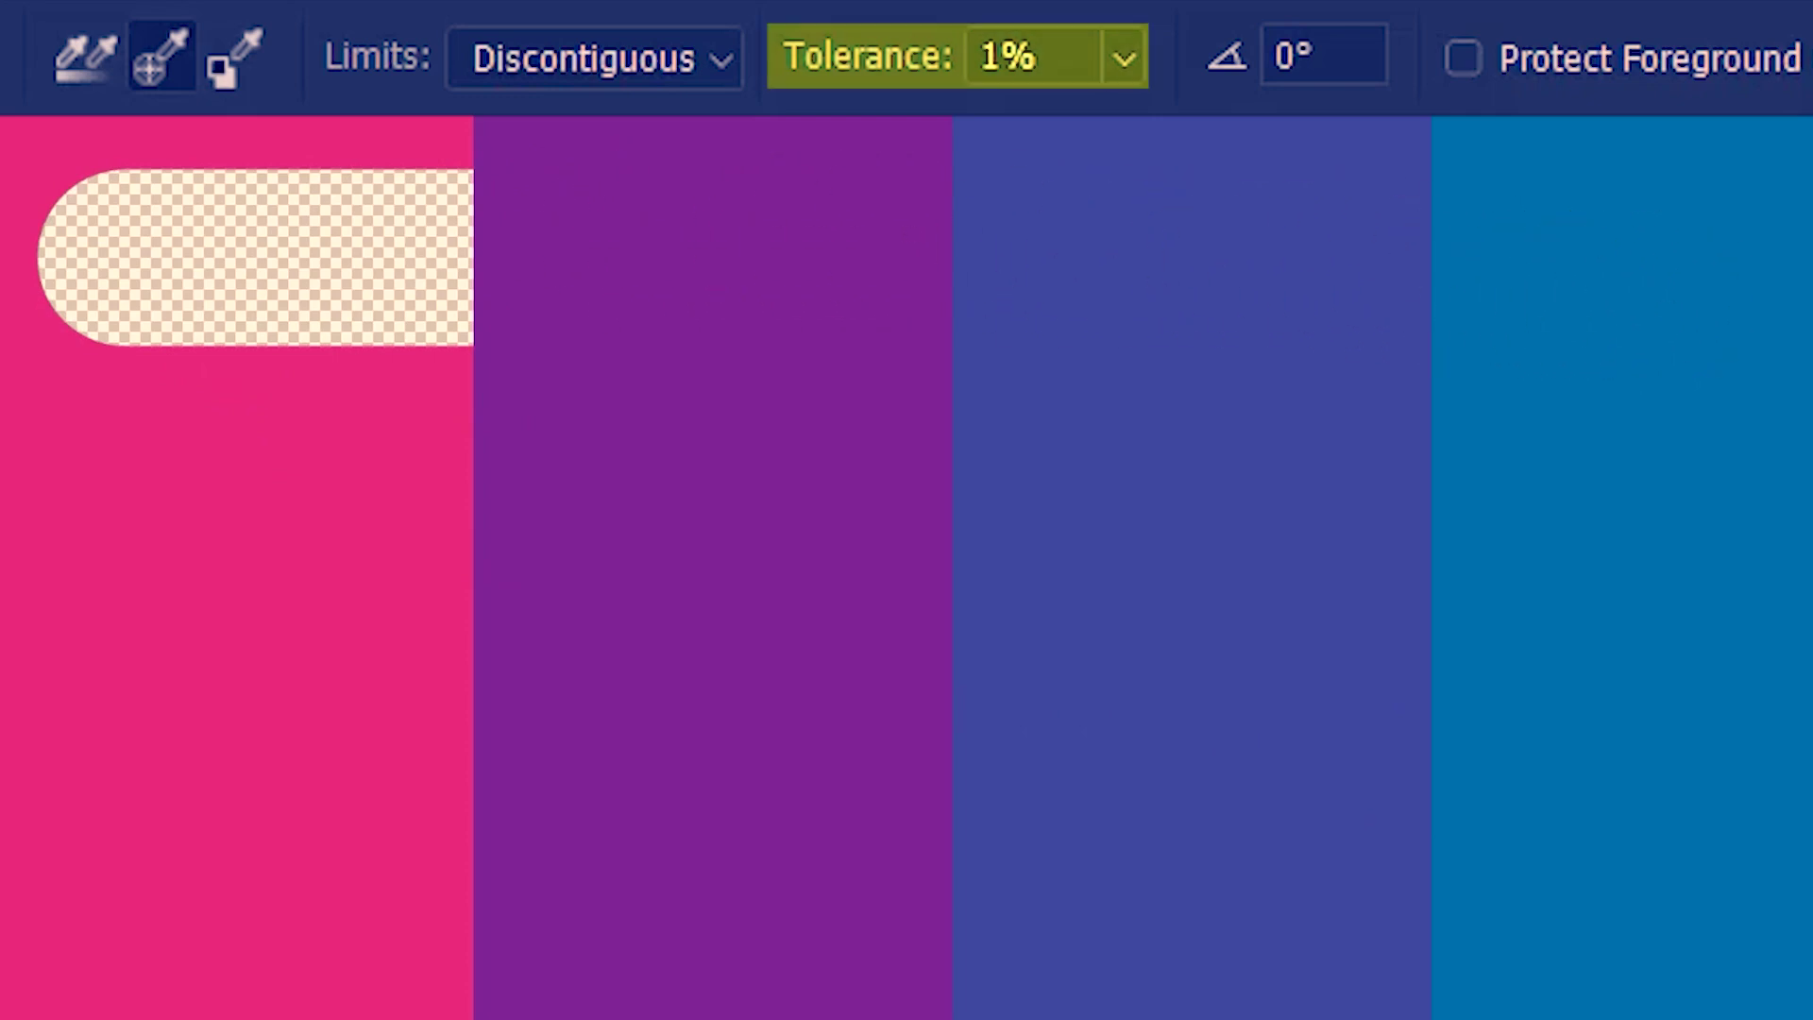
{"action": "type", "text": "100%"}
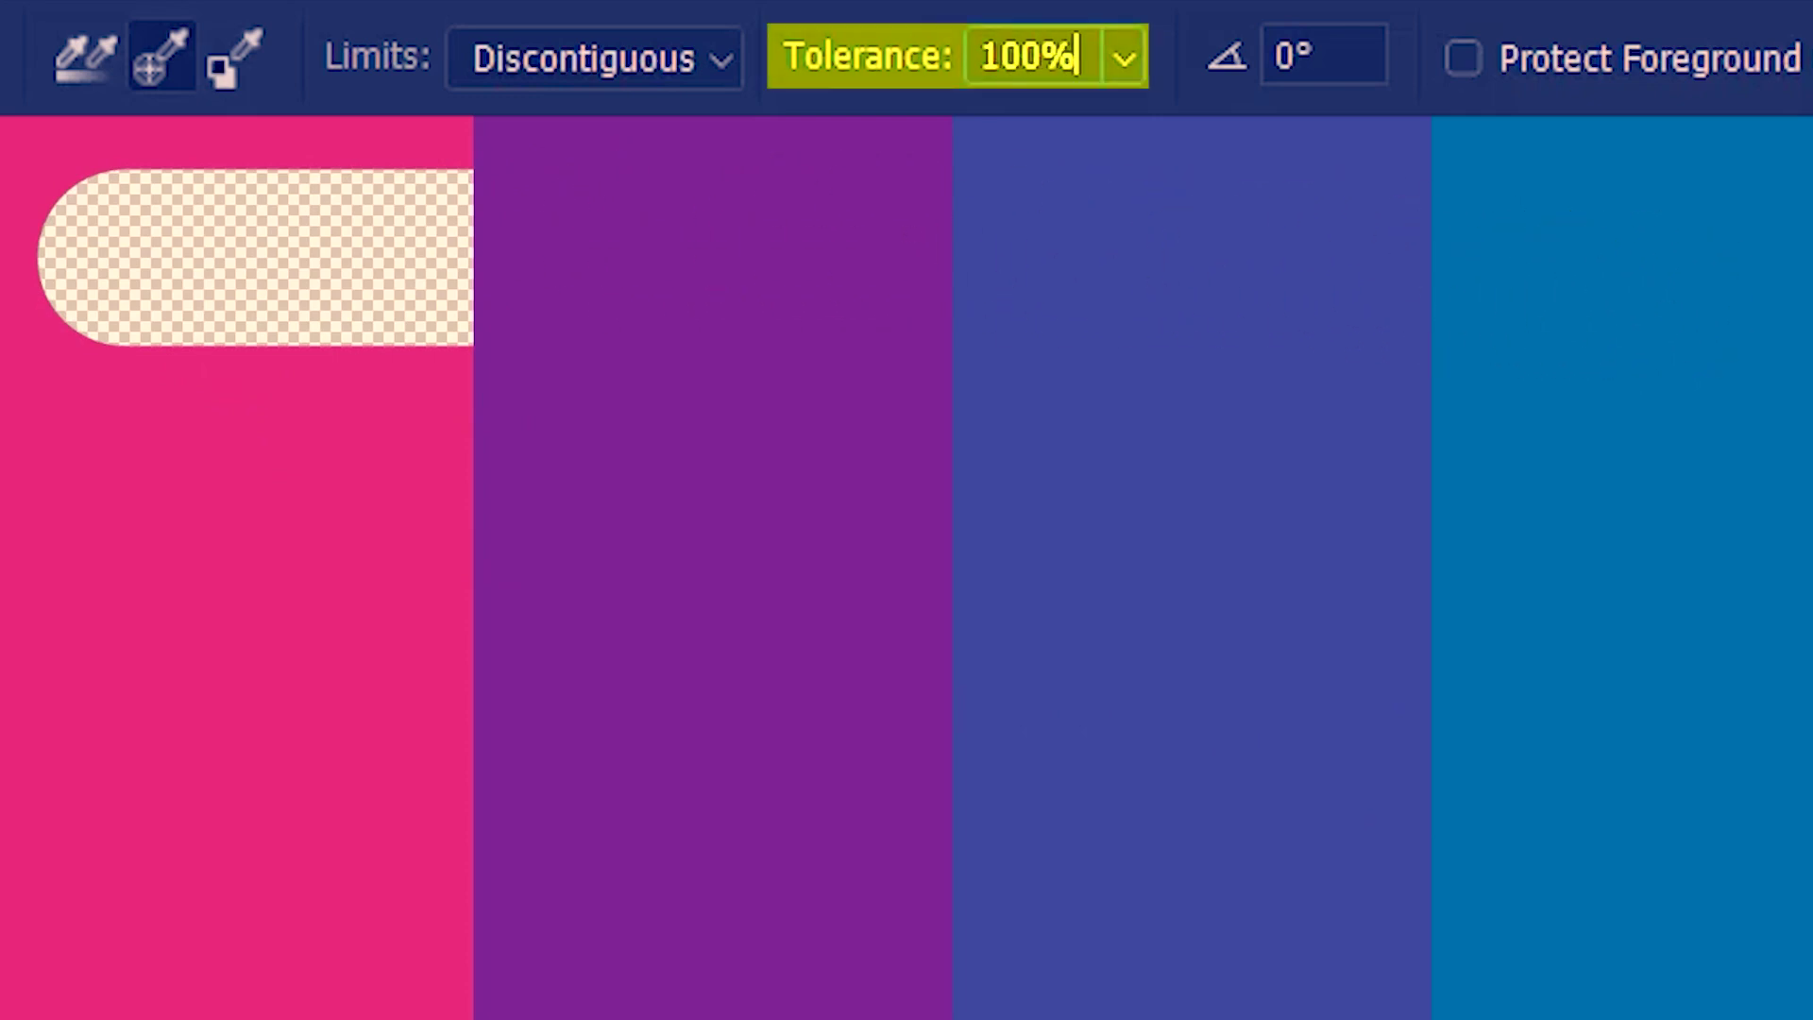
{"action": "key", "text": "Return"}
{"action": "mouse_move", "coordinate": [117, 565]}
{"action": "left_mouse_down"}
{"action": "mouse_move", "coordinate": [1236, 565]}
{"action": "mouse_move", "coordinate": [1473, 596]}
{"action": "mouse_move", "coordinate": [1794, 591]}
{"action": "left_mouse_up"}
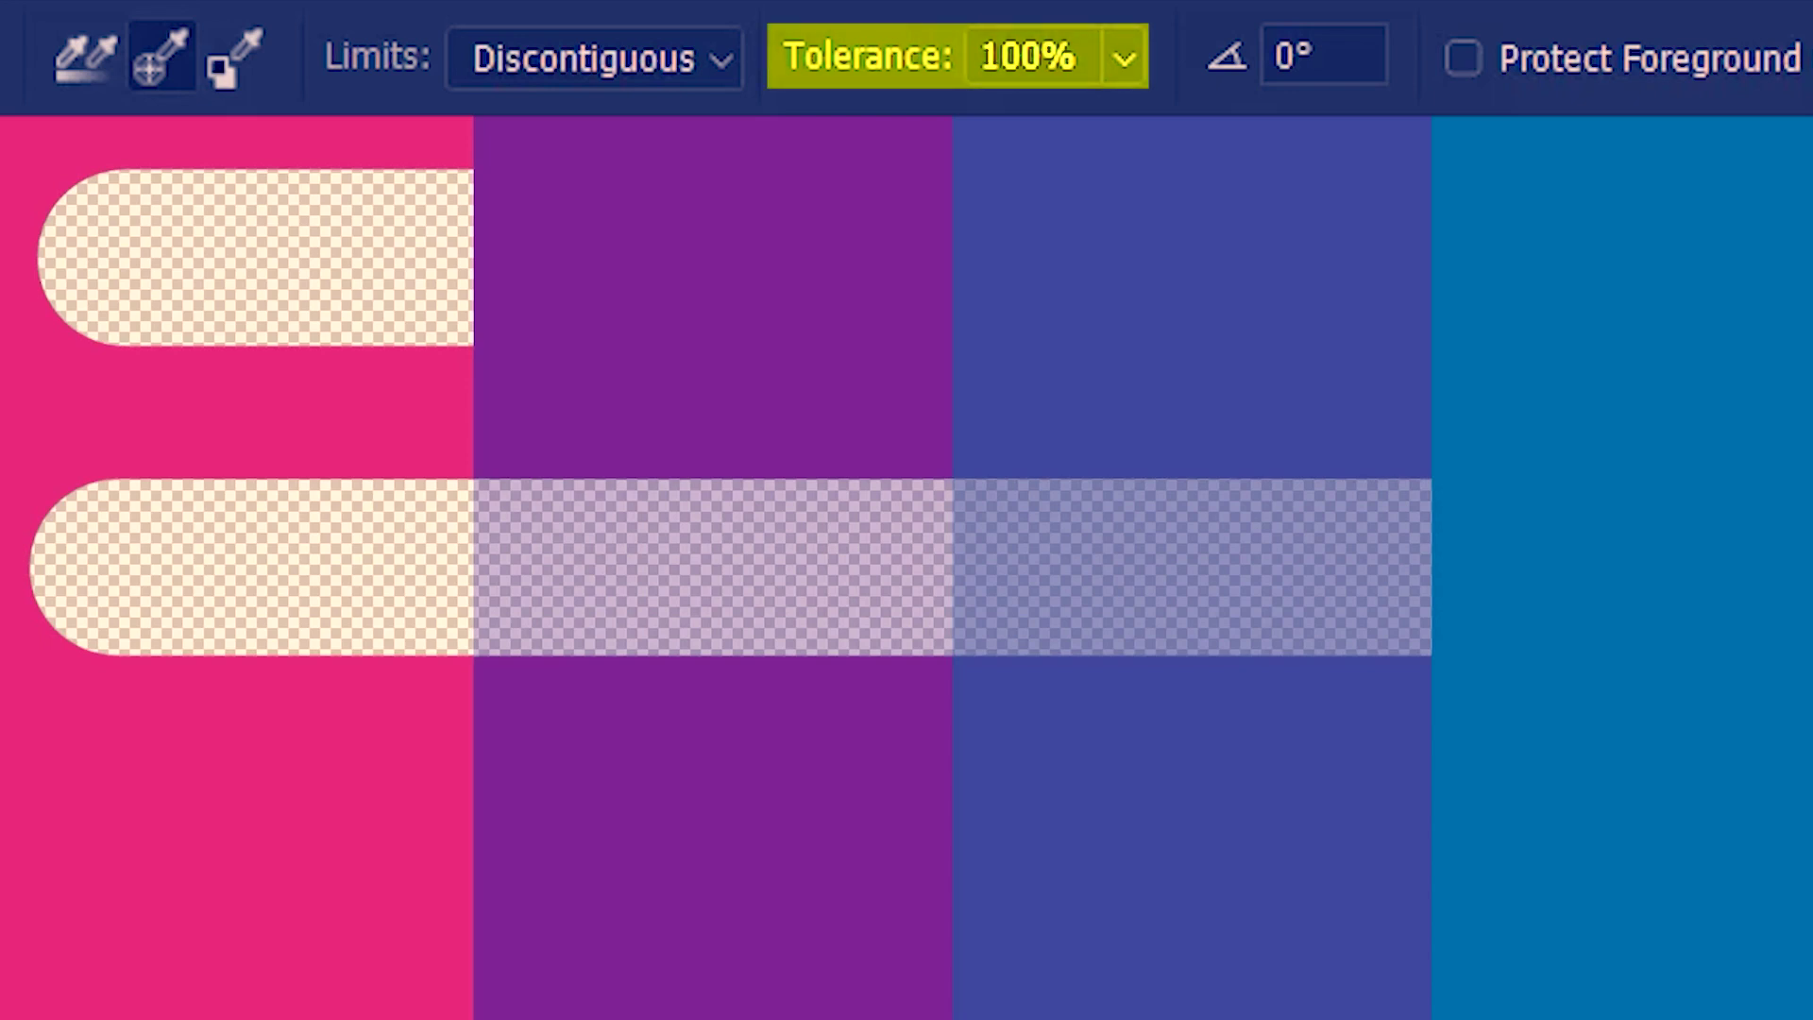
- Set the tolerance to 55% and erase a third horizontal band below the others, from the pink stripe toward the blue
{"action": "type", "text": "55%"}
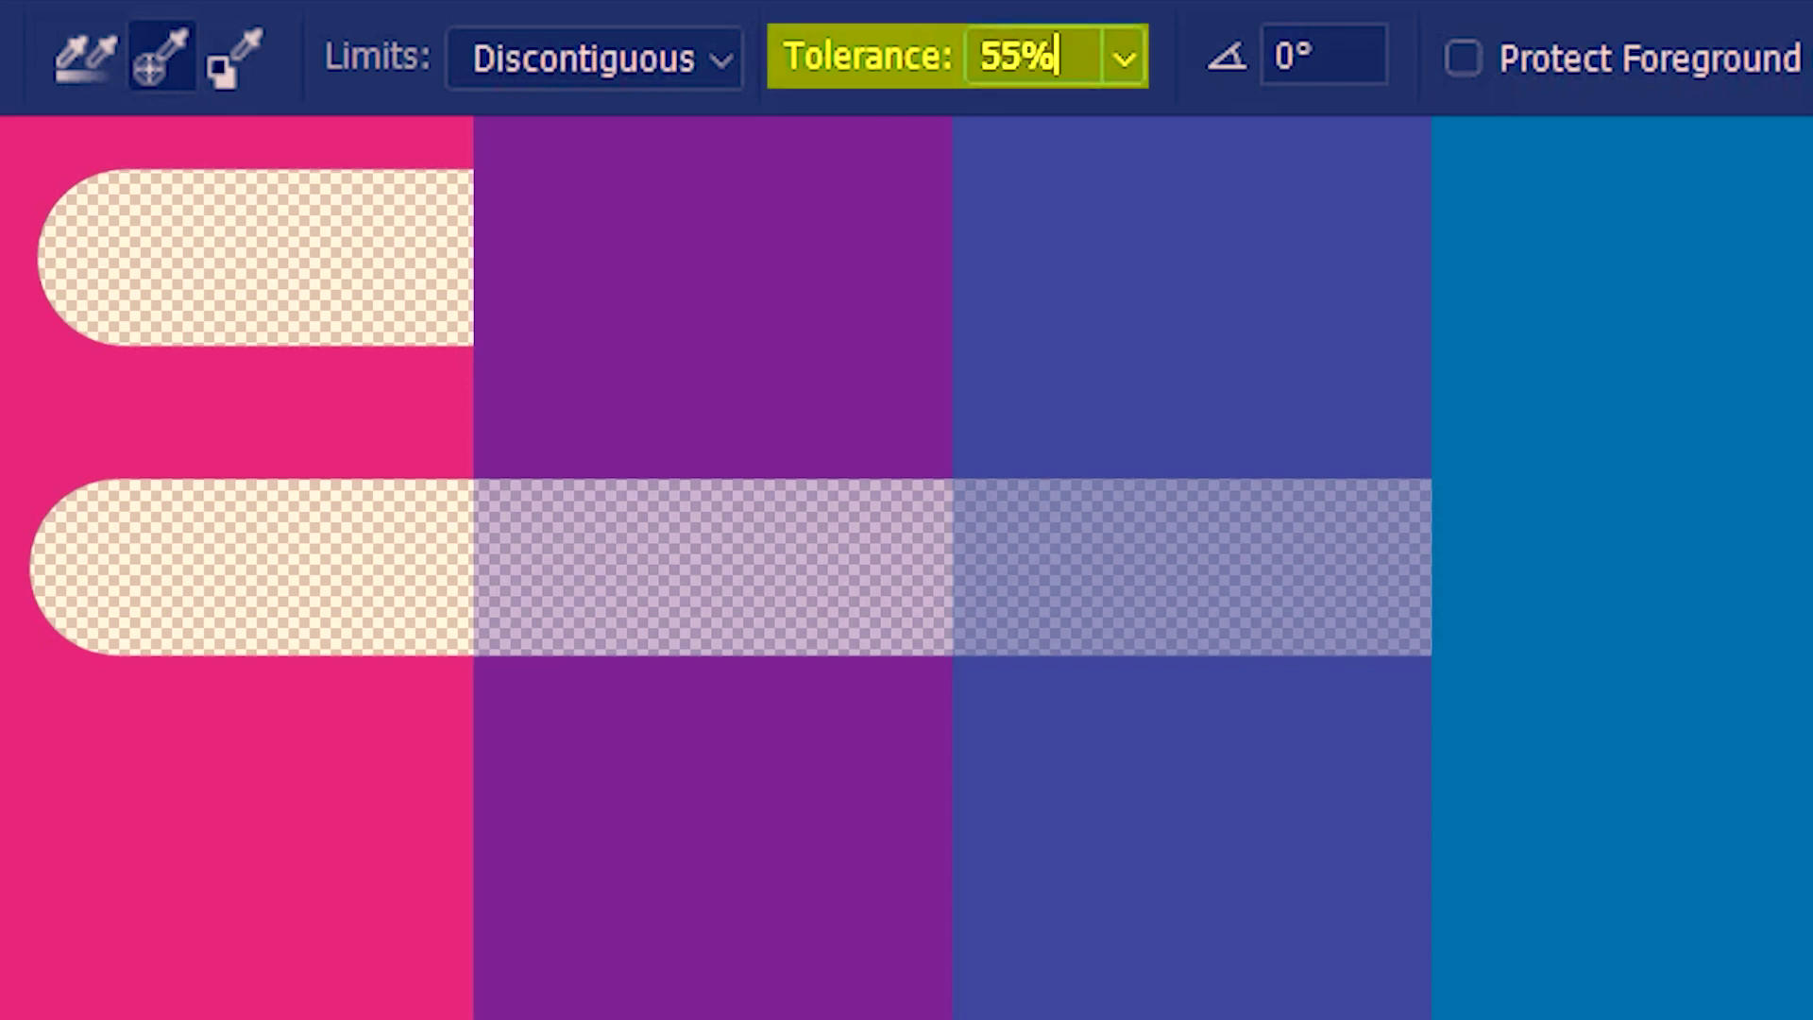
{"action": "key", "text": "Return"}
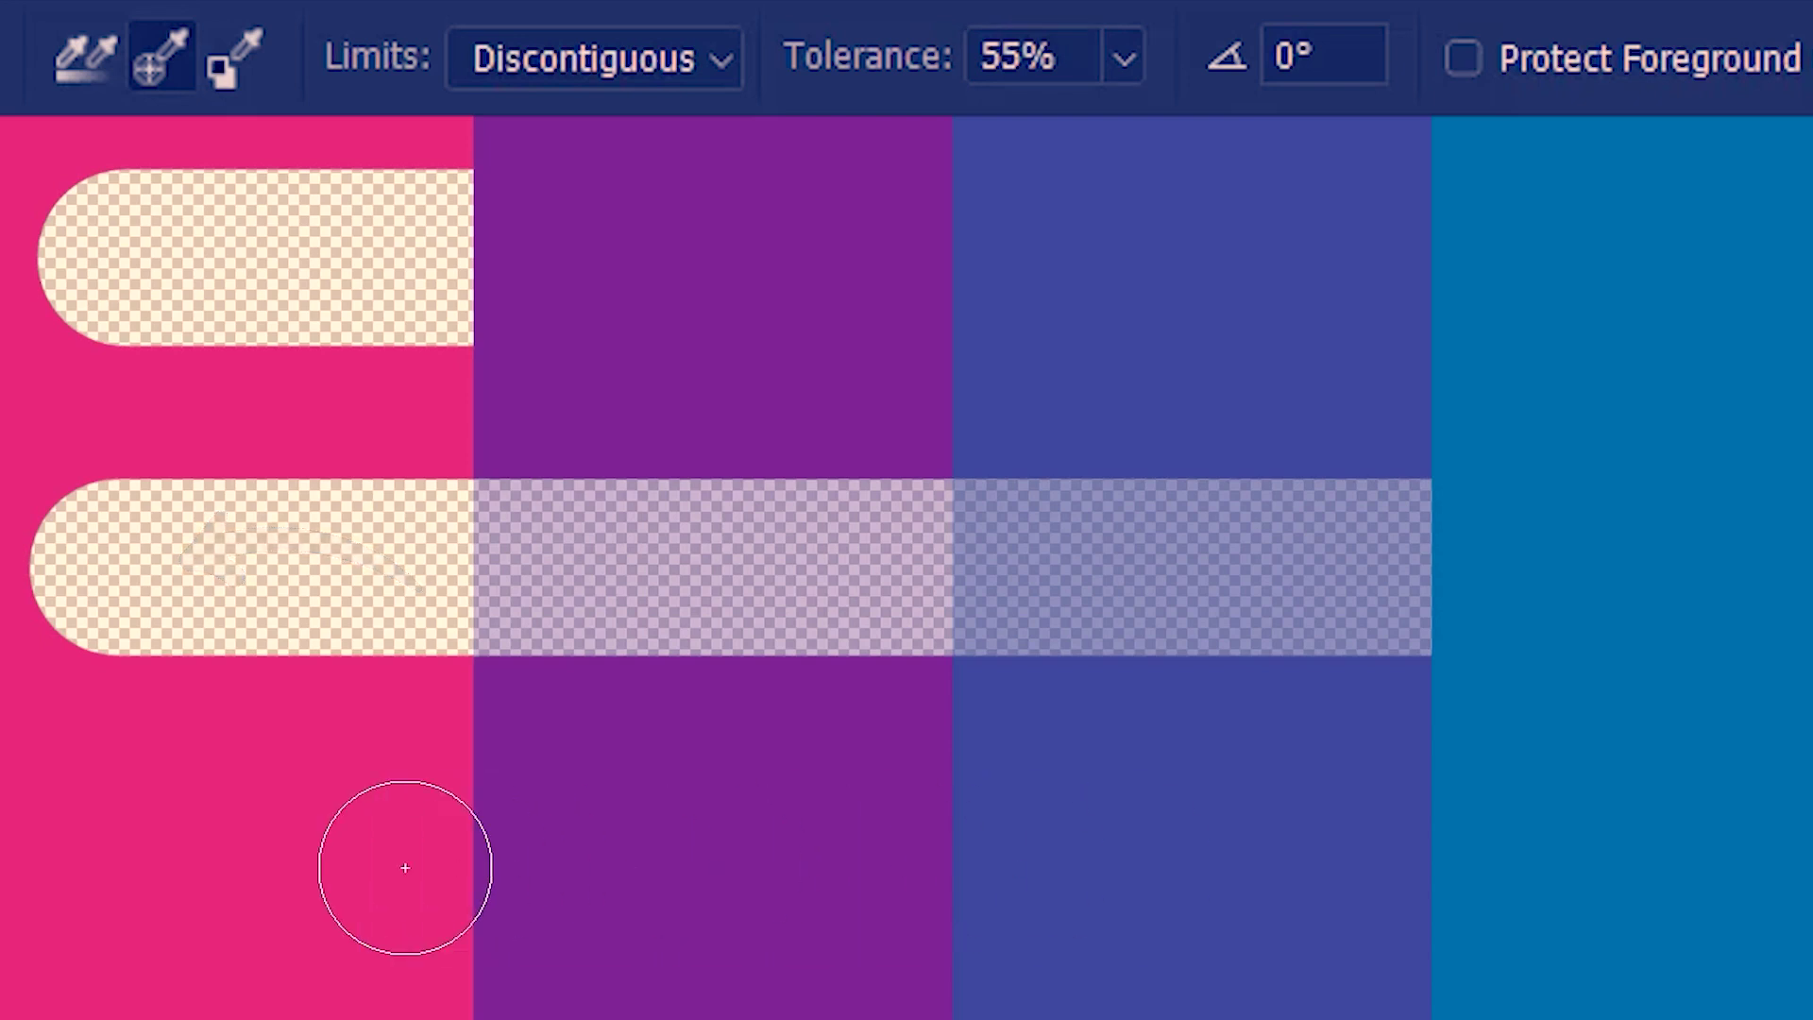
{"action": "left_click_drag", "start_coordinate": [141, 865], "coordinate": [260, 855]}
{"action": "left_click_drag", "start_coordinate": [478, 854], "coordinate": [1662, 835]}
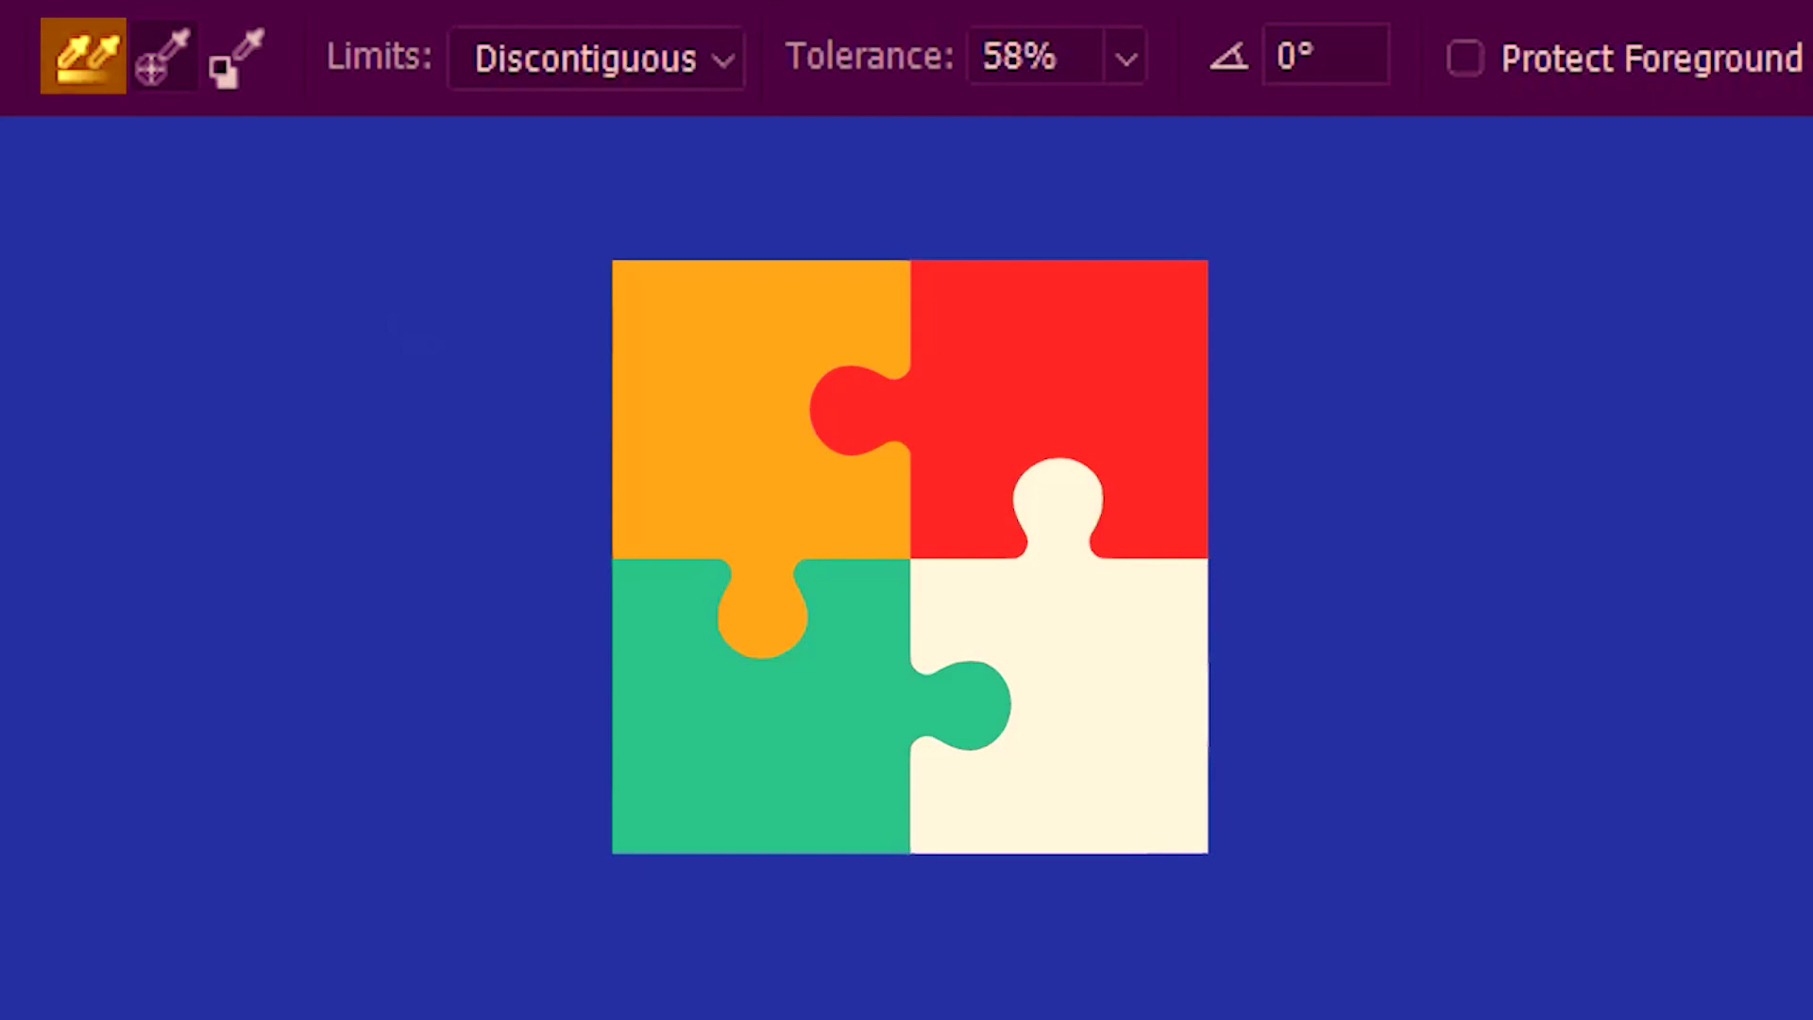
- Set the eraser sampling to Continuous and erase freely across the puzzle pieces and the surrounding blue background
{"action": "left_click", "coordinate": [87, 49]}
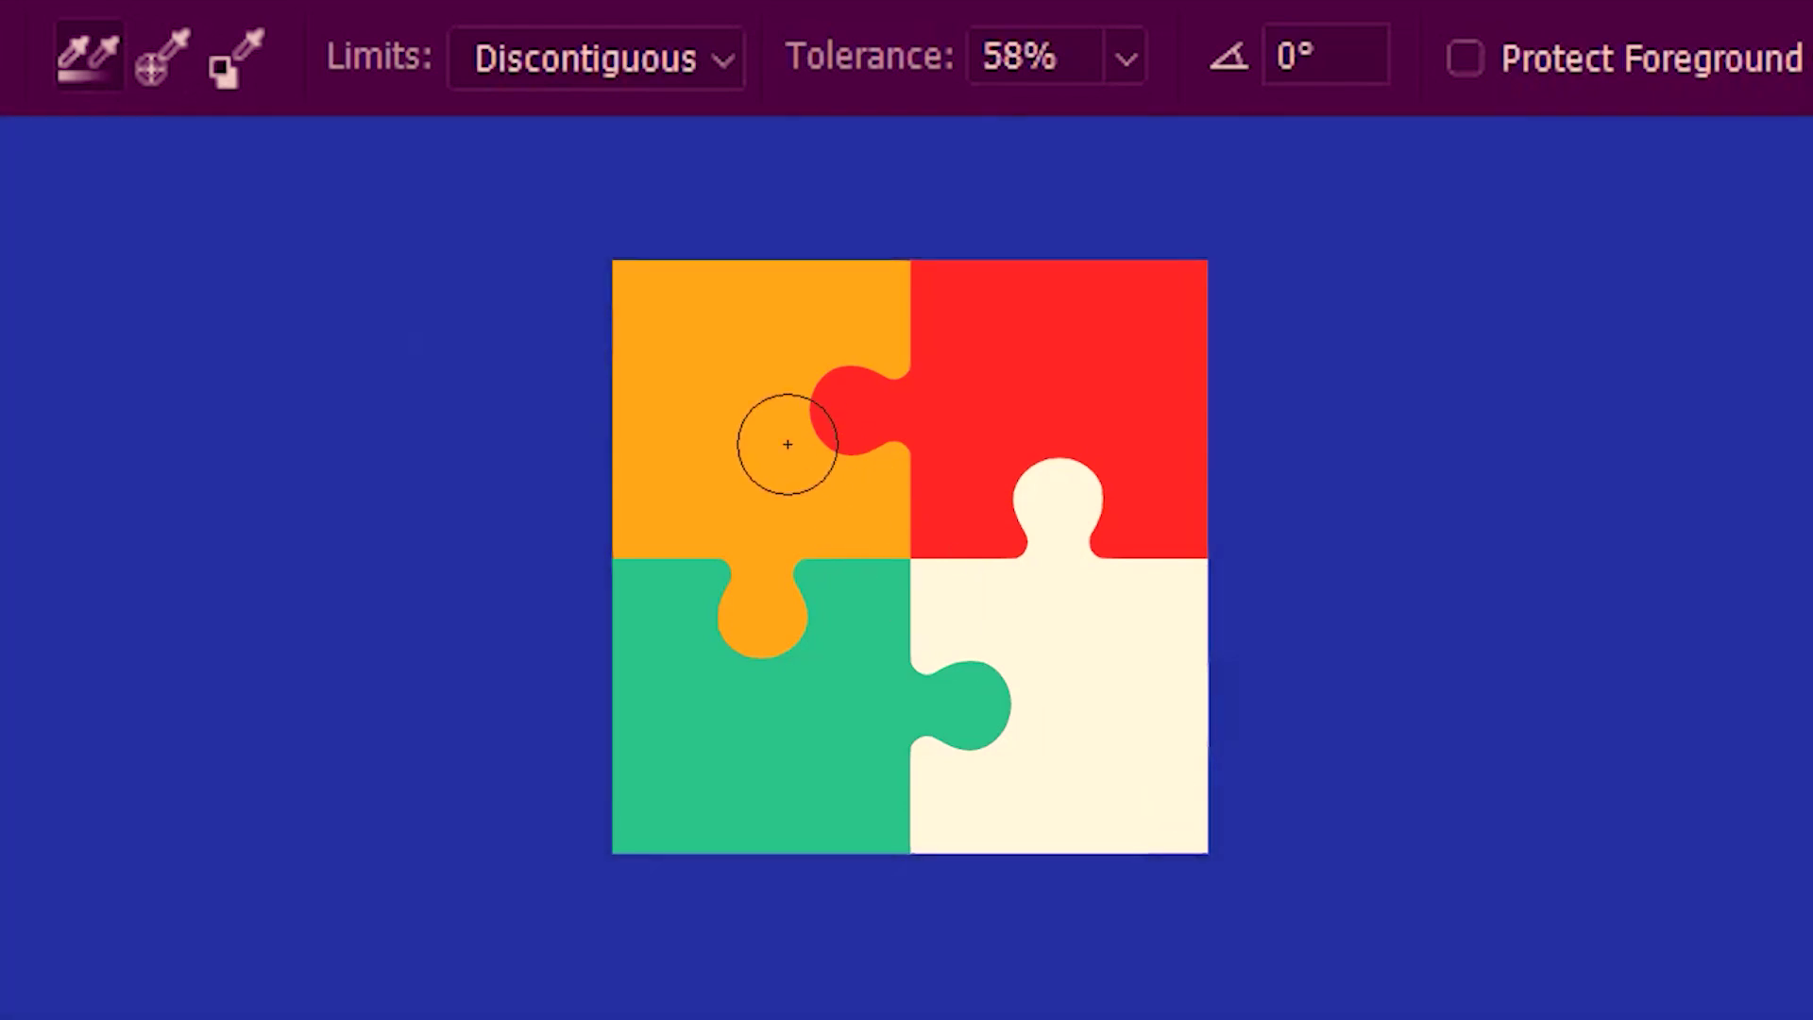
{"action": "mouse_move", "coordinate": [785, 438]}
{"action": "left_mouse_down"}
{"action": "mouse_move", "coordinate": [922, 424]}
{"action": "mouse_move", "coordinate": [1119, 452]}
{"action": "mouse_move", "coordinate": [1337, 450]}
{"action": "mouse_move", "coordinate": [1068, 517]}
{"action": "mouse_move", "coordinate": [541, 545]}
{"action": "mouse_move", "coordinate": [307, 589]}
{"action": "mouse_move", "coordinate": [1430, 615]}
{"action": "mouse_move", "coordinate": [1004, 642]}
{"action": "mouse_move", "coordinate": [278, 644]}
{"action": "mouse_move", "coordinate": [443, 684]}
{"action": "mouse_move", "coordinate": [1114, 711]}
{"action": "mouse_move", "coordinate": [1360, 763]}
{"action": "mouse_move", "coordinate": [787, 768]}
{"action": "mouse_move", "coordinate": [921, 809]}
{"action": "left_mouse_up"}
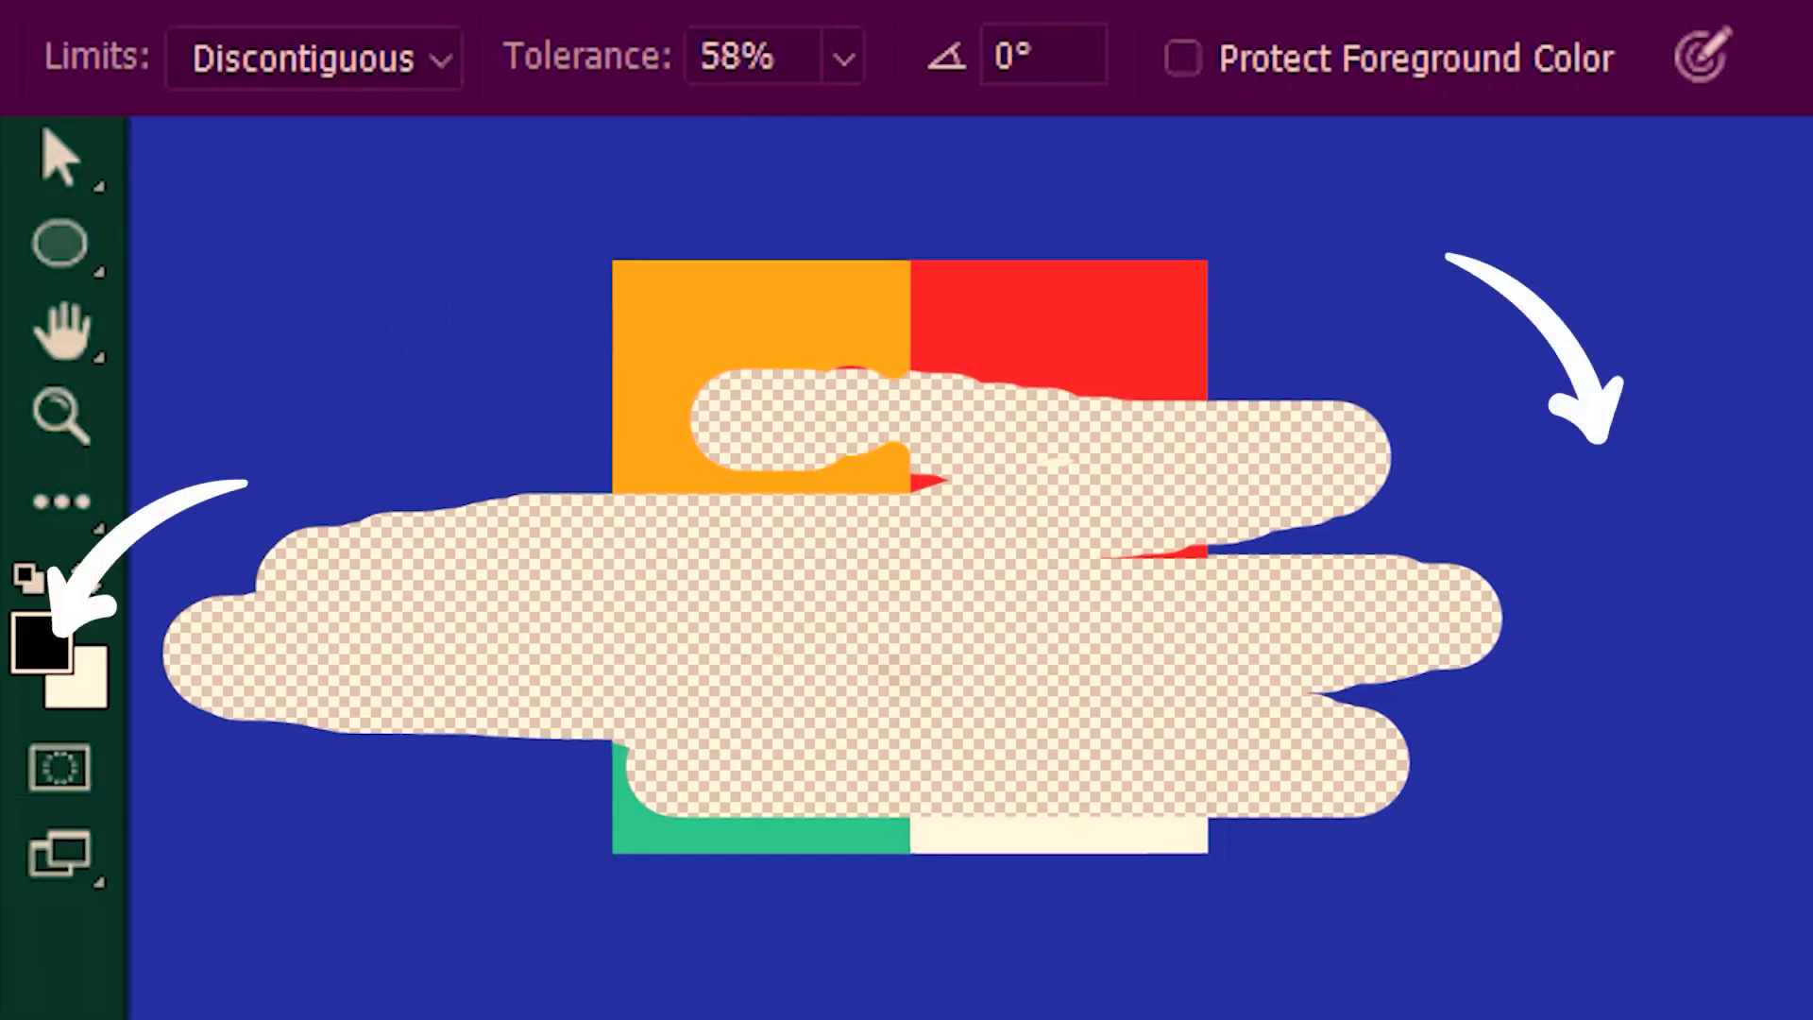
- Set the foreground color to the blue sampled from the background around the puzzle
{"action": "left_click", "coordinate": [58, 651]}
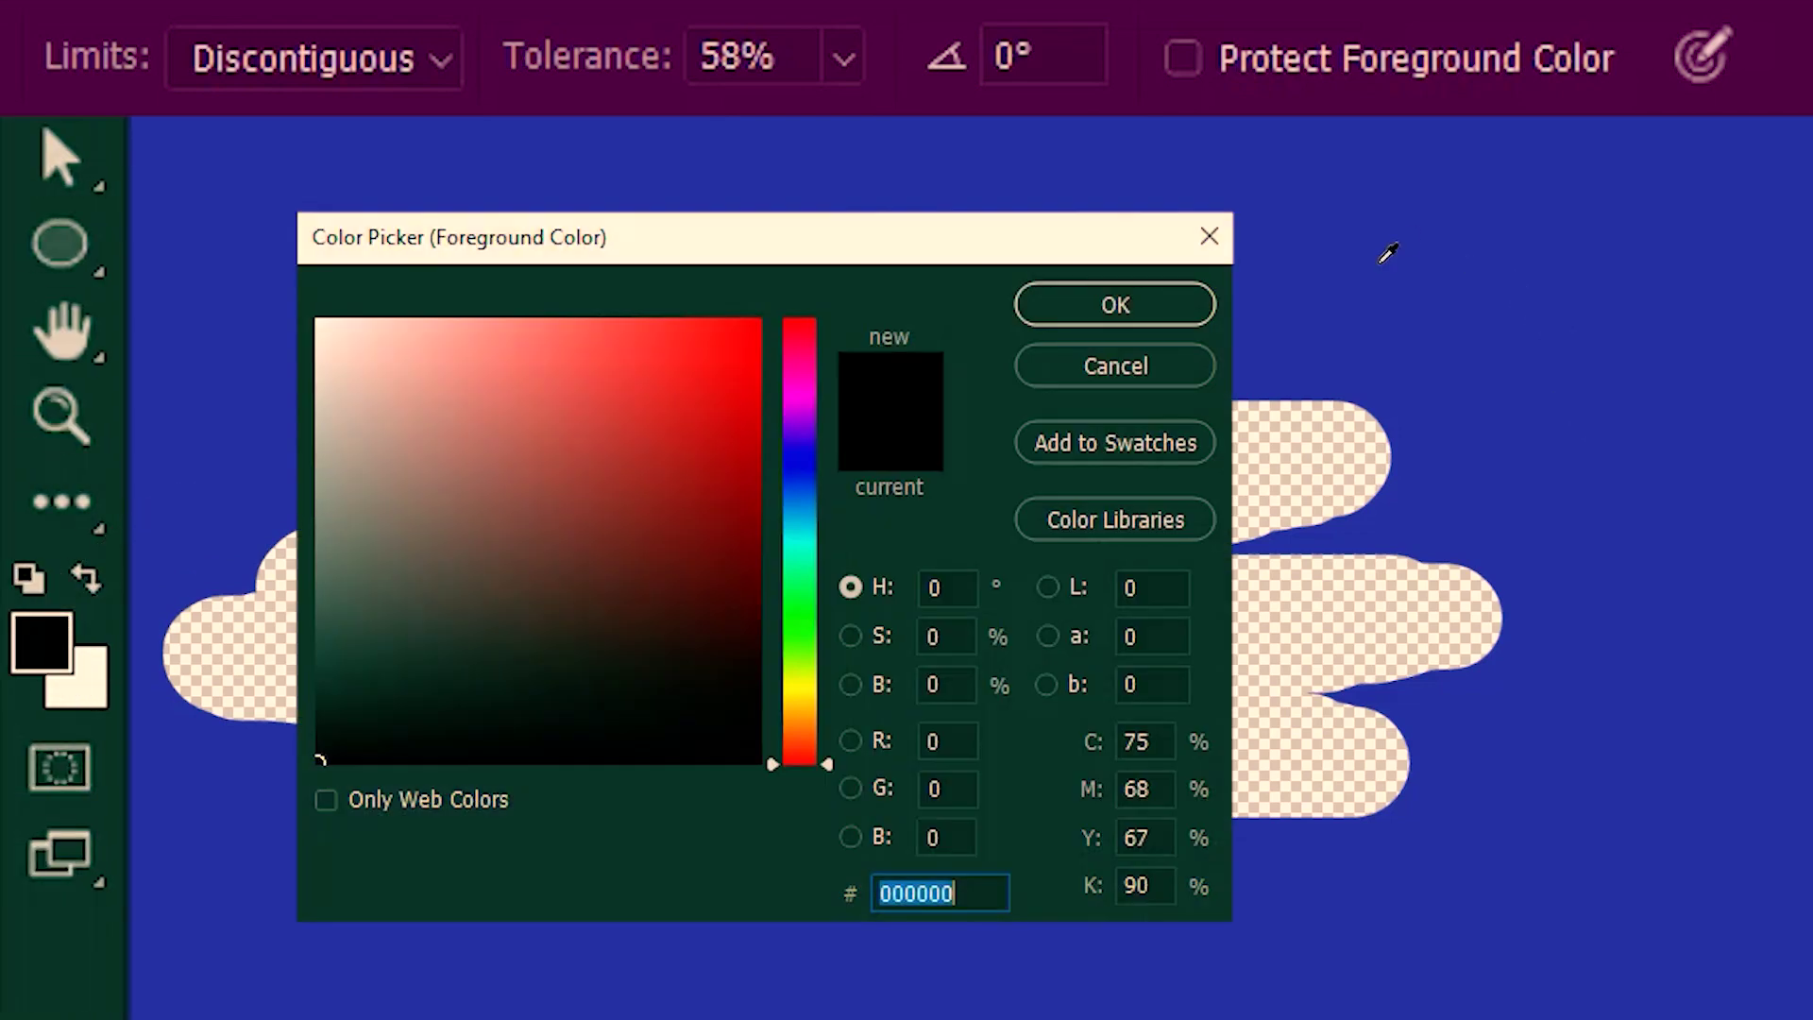
{"action": "left_click", "coordinate": [1352, 279]}
{"action": "left_click", "coordinate": [1070, 314]}
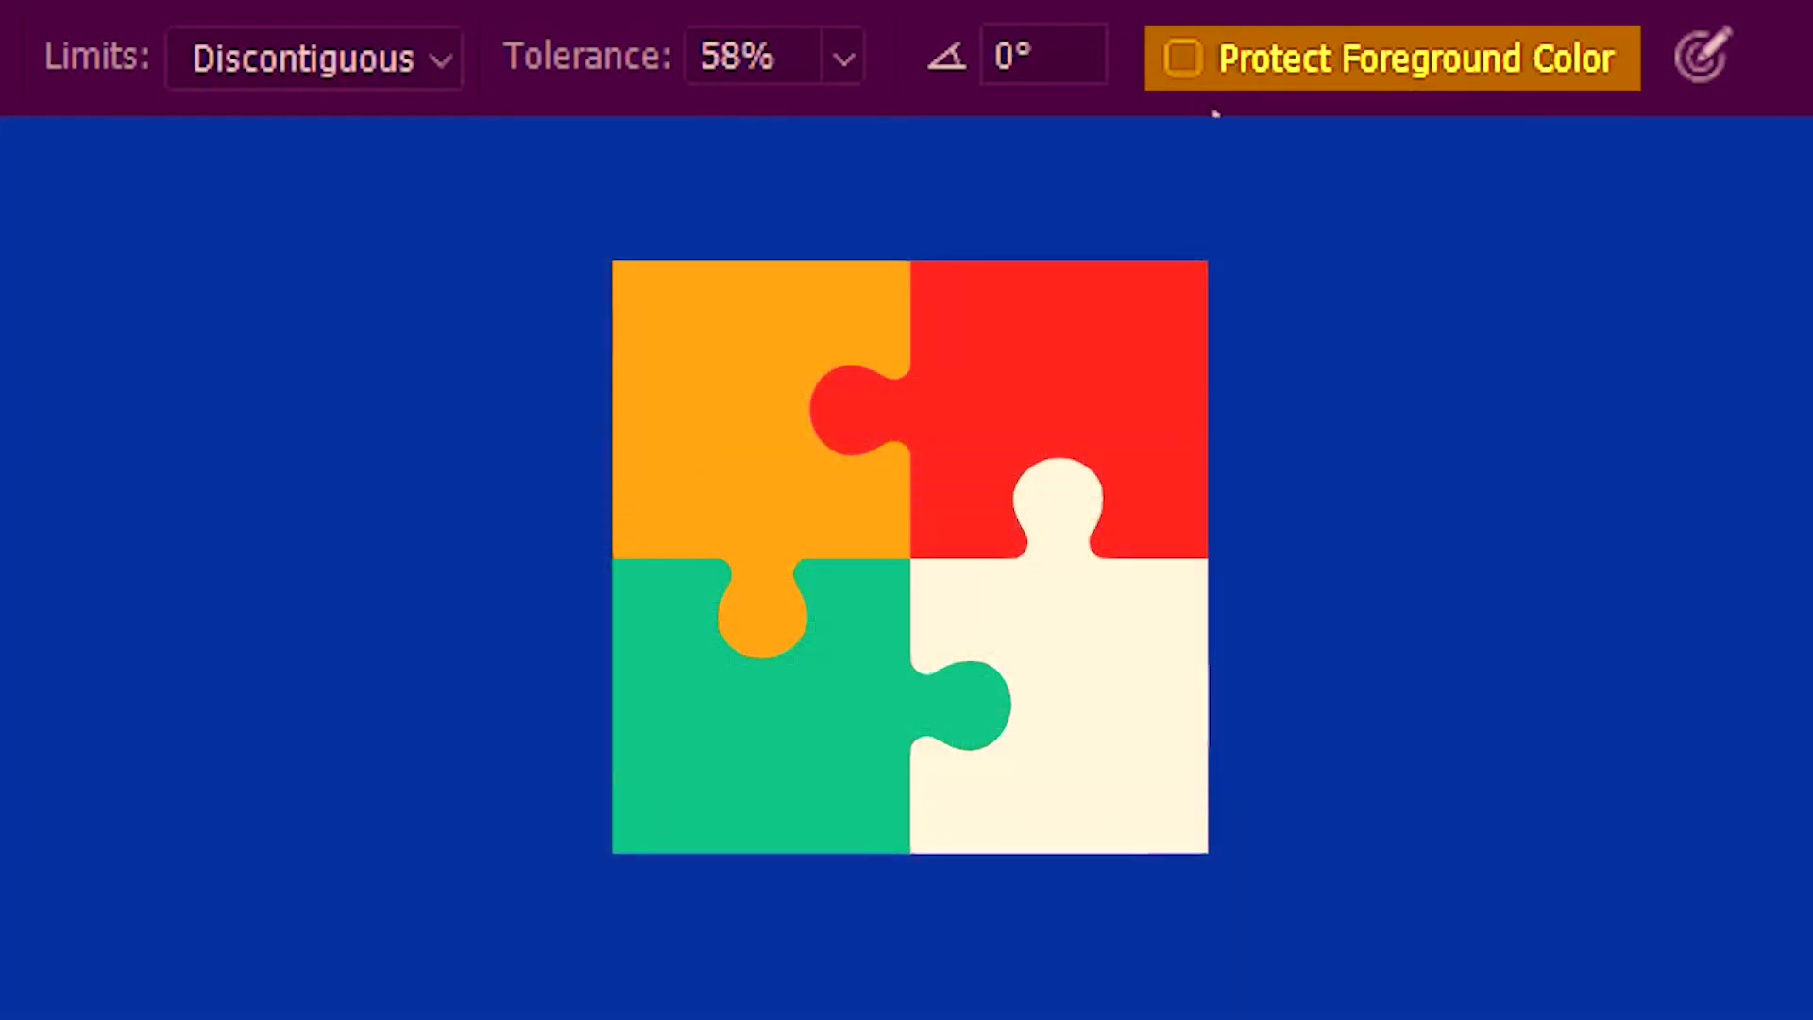
- Enable Protect Foreground Color and erase across the puzzle pieces out into the blue background
{"action": "left_click", "coordinate": [1189, 60]}
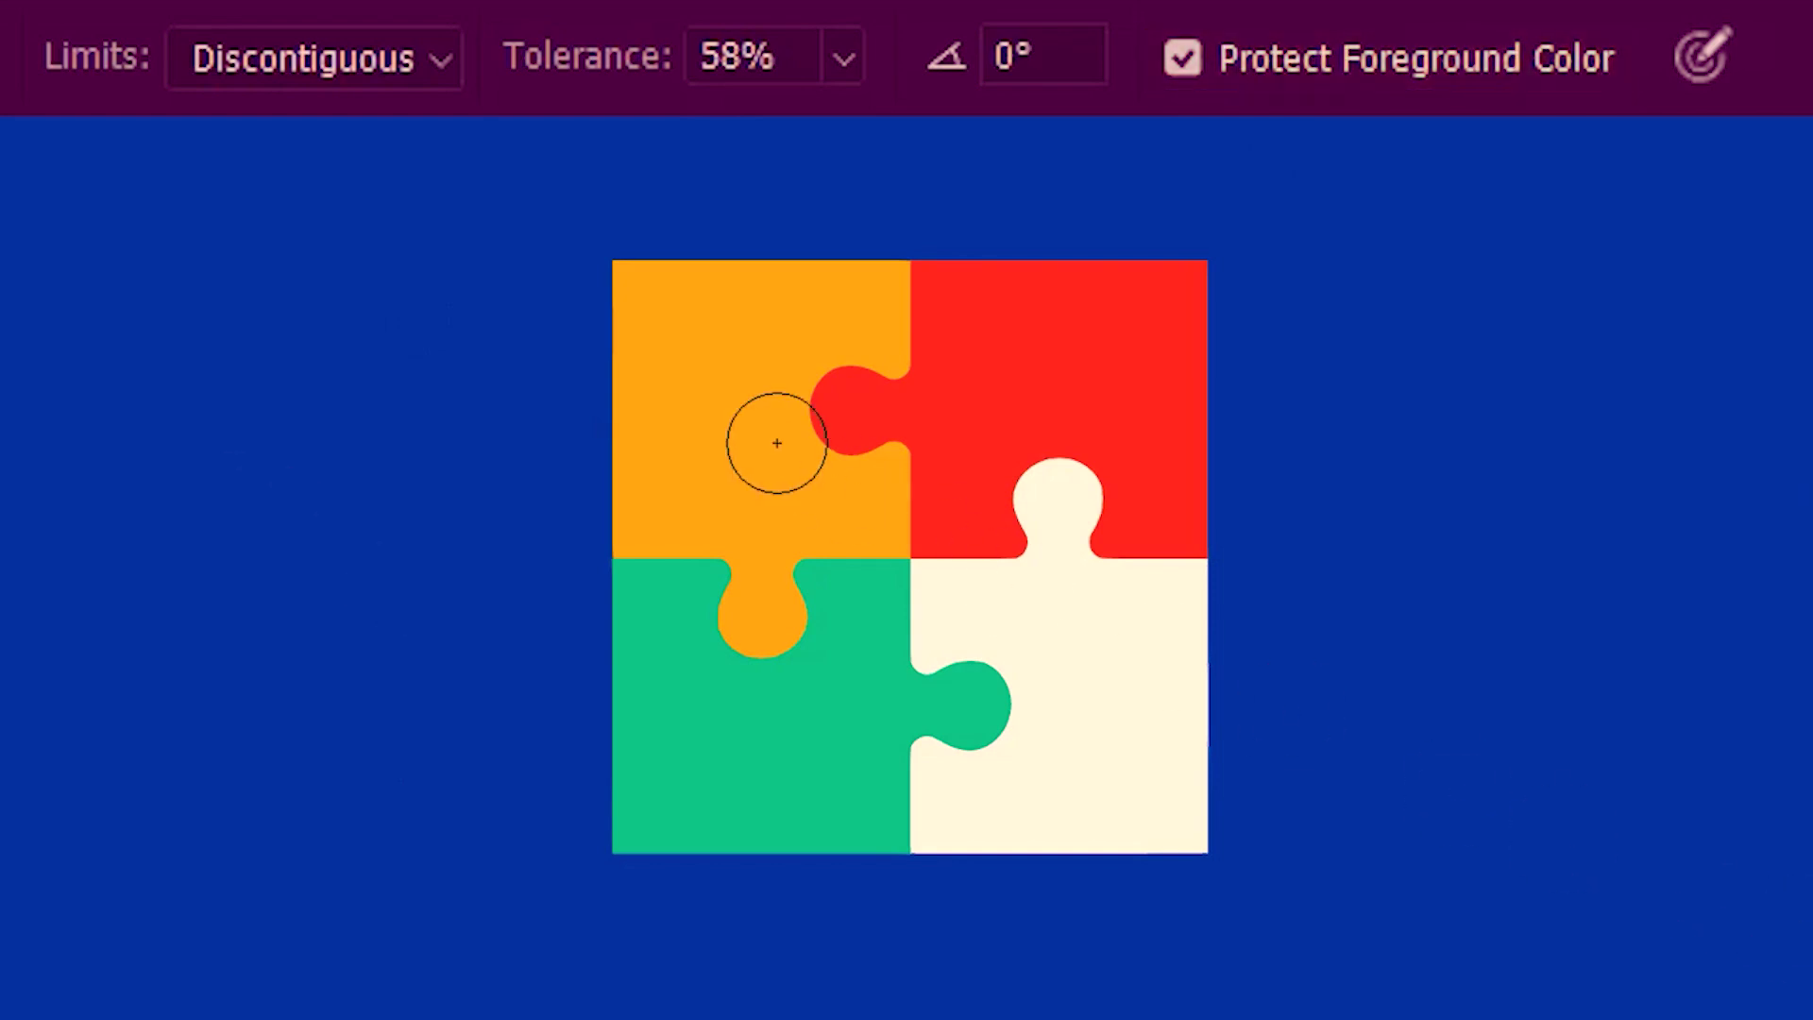
{"action": "left_click_drag", "start_coordinate": [680, 331], "coordinate": [1024, 377]}
{"action": "mouse_move", "coordinate": [1150, 378]}
{"action": "left_mouse_down"}
{"action": "mouse_move", "coordinate": [1457, 391]}
{"action": "mouse_move", "coordinate": [365, 500]}
{"action": "mouse_move", "coordinate": [437, 519]}
{"action": "mouse_move", "coordinate": [1550, 543]}
{"action": "mouse_move", "coordinate": [320, 572]}
{"action": "mouse_move", "coordinate": [379, 600]}
{"action": "mouse_move", "coordinate": [1483, 645]}
{"action": "mouse_move", "coordinate": [1286, 676]}
{"action": "mouse_move", "coordinate": [402, 676]}
{"action": "mouse_move", "coordinate": [565, 690]}
{"action": "mouse_move", "coordinate": [1445, 660]}
{"action": "left_mouse_up"}
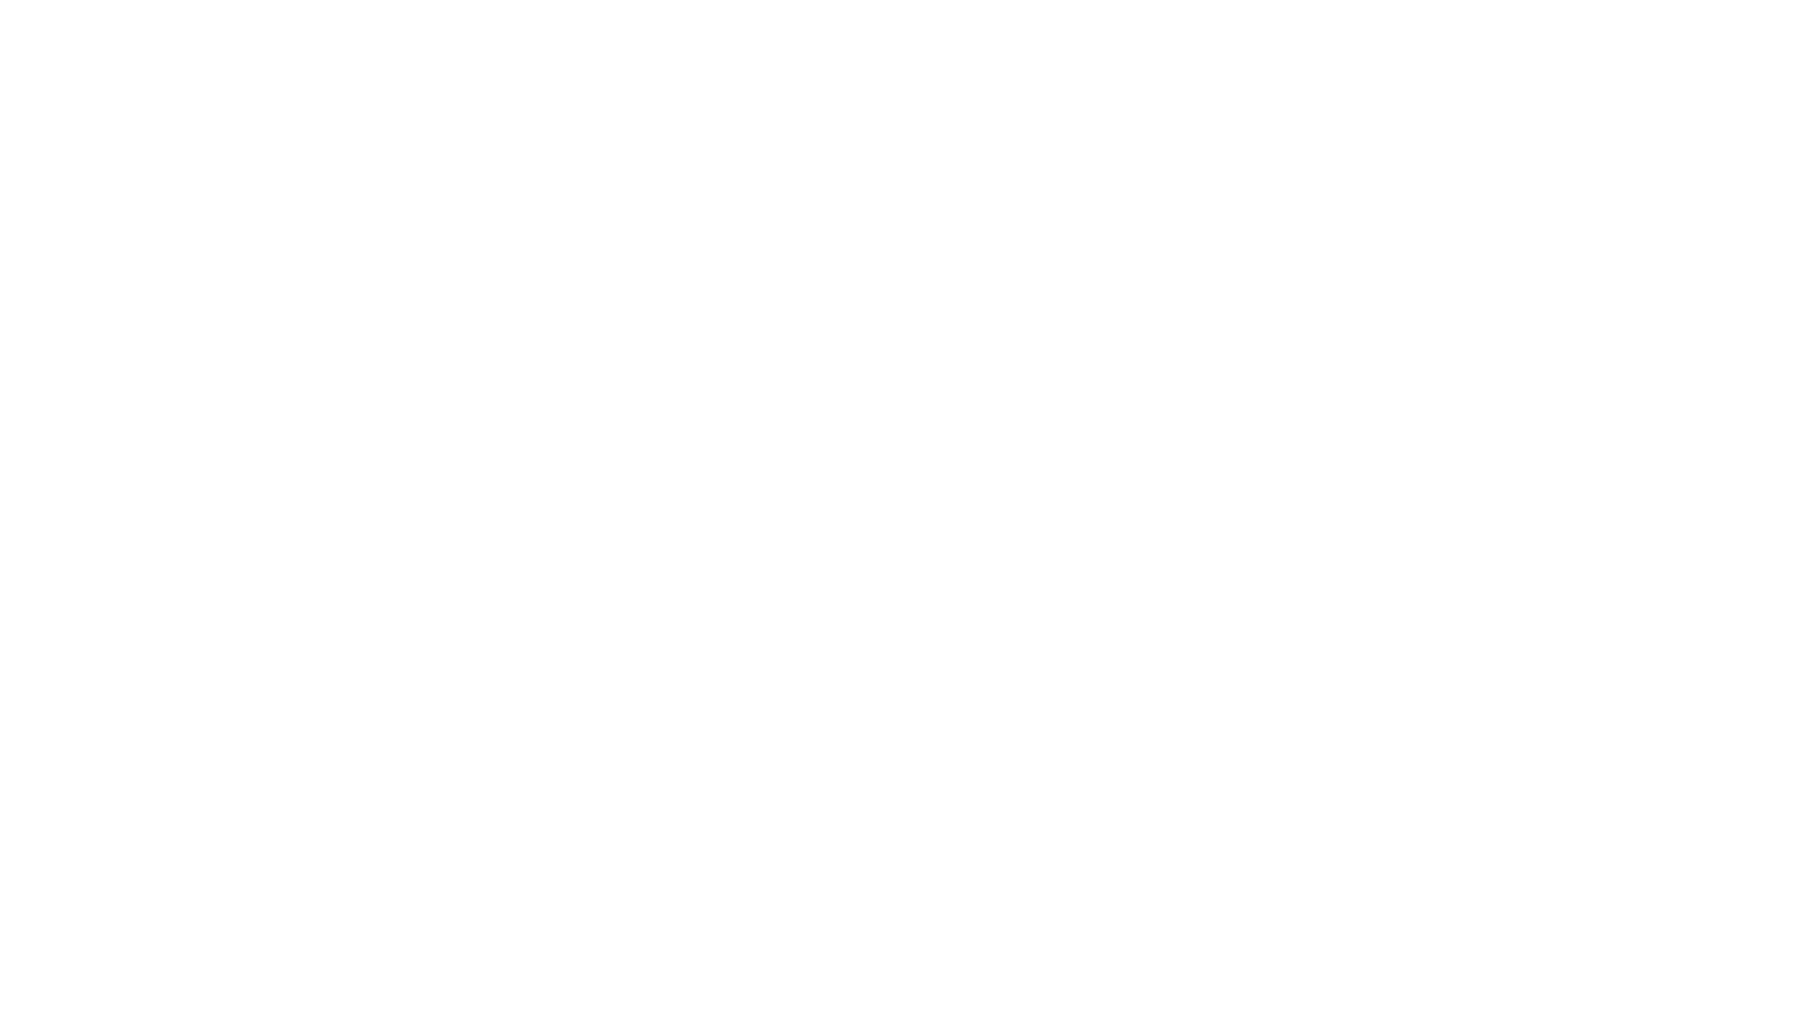